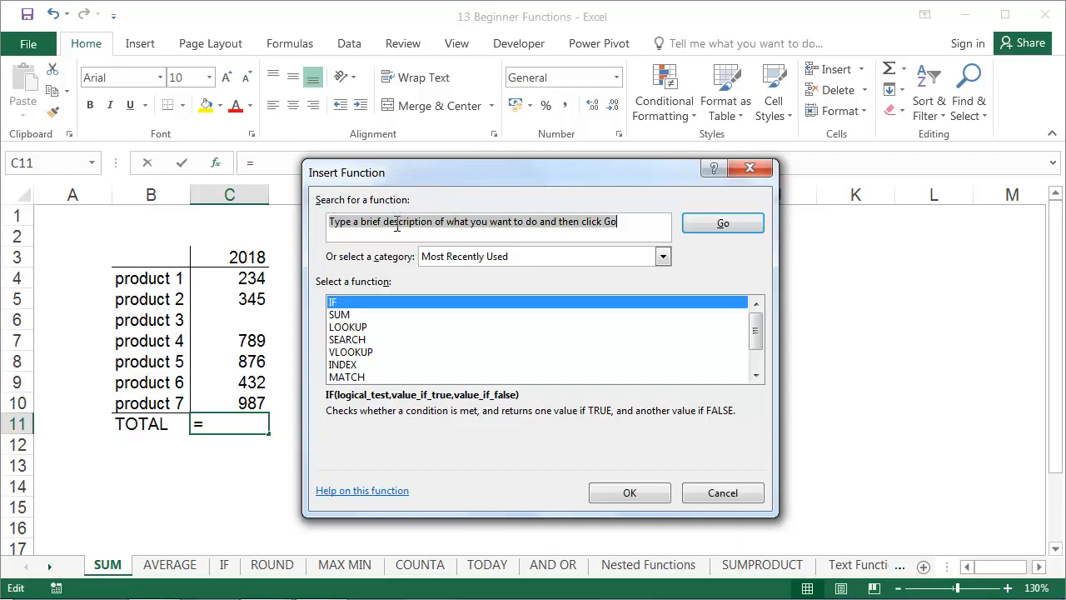
# Search the function list for sum, review the descriptions of LINEST, SUMIF and INDEX, and select SUM
pyautogui.write('su')
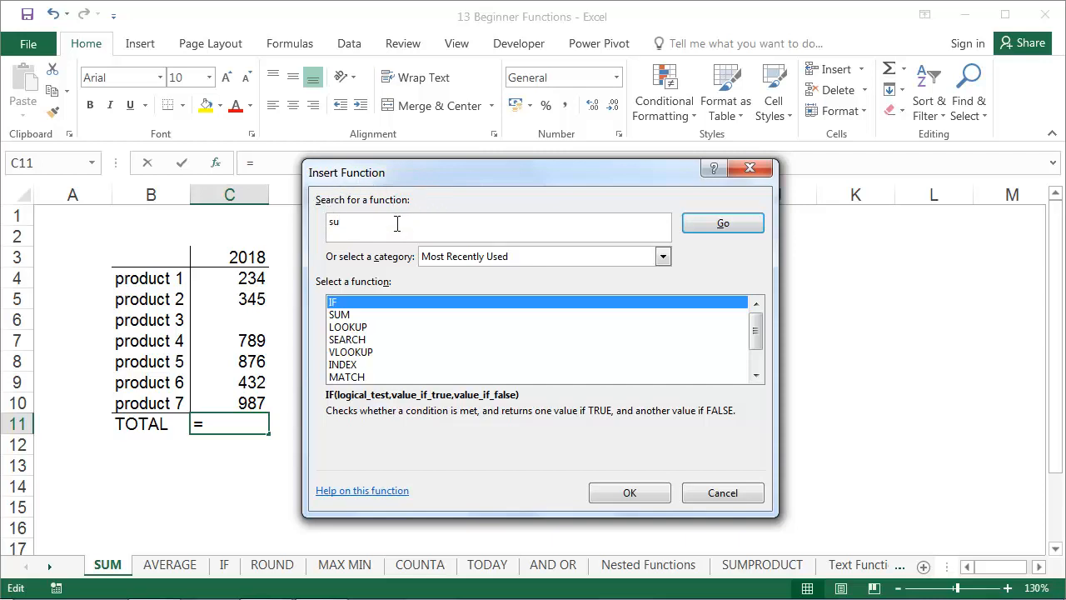
pyautogui.write('m')
pyautogui.press('Return')
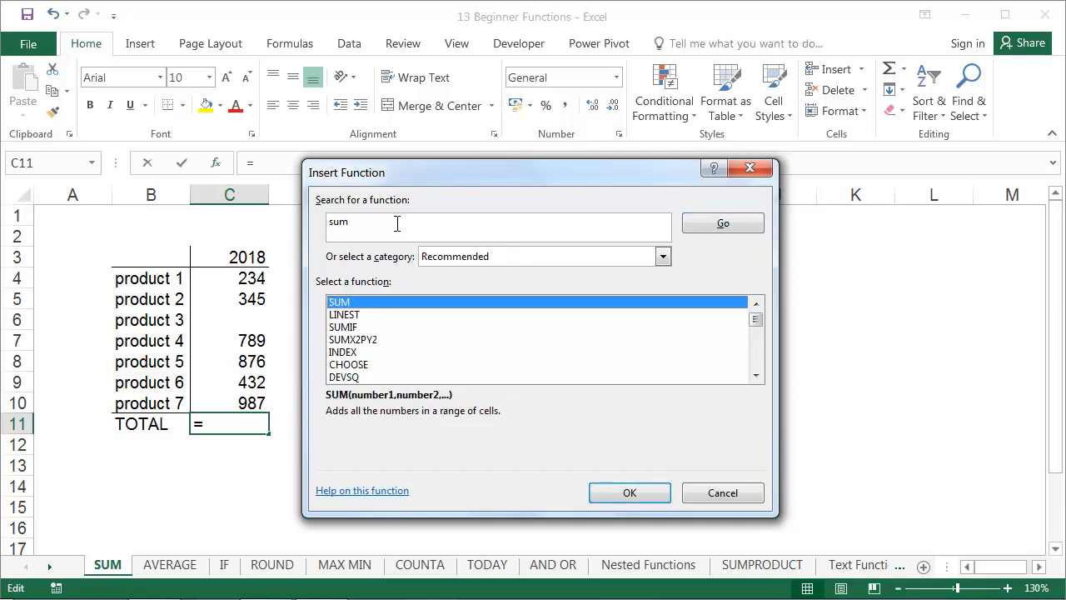
pyautogui.click(451, 257)
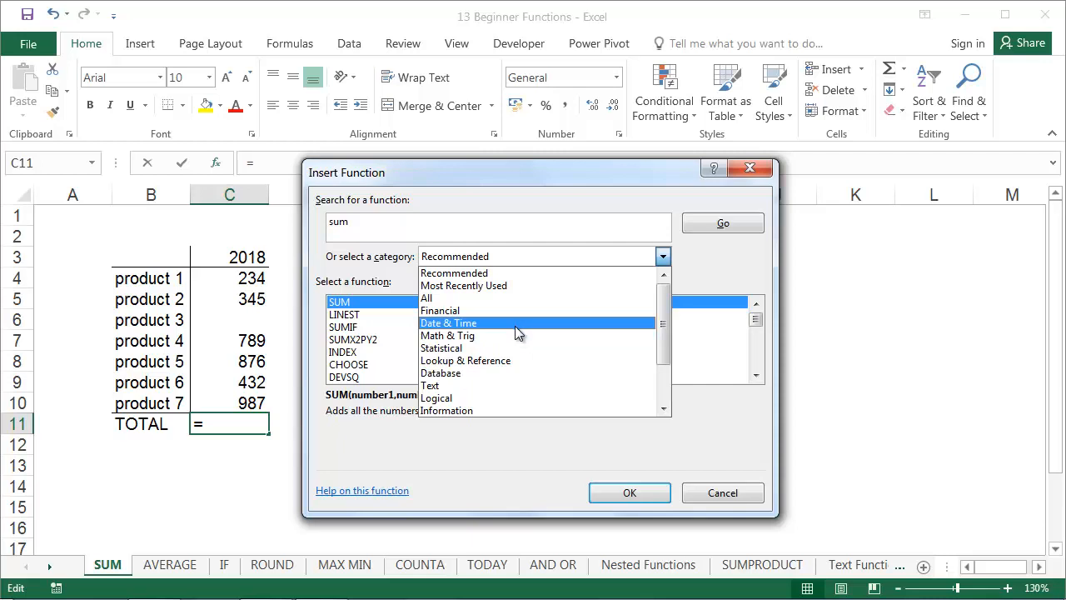
pyautogui.click(390, 225)
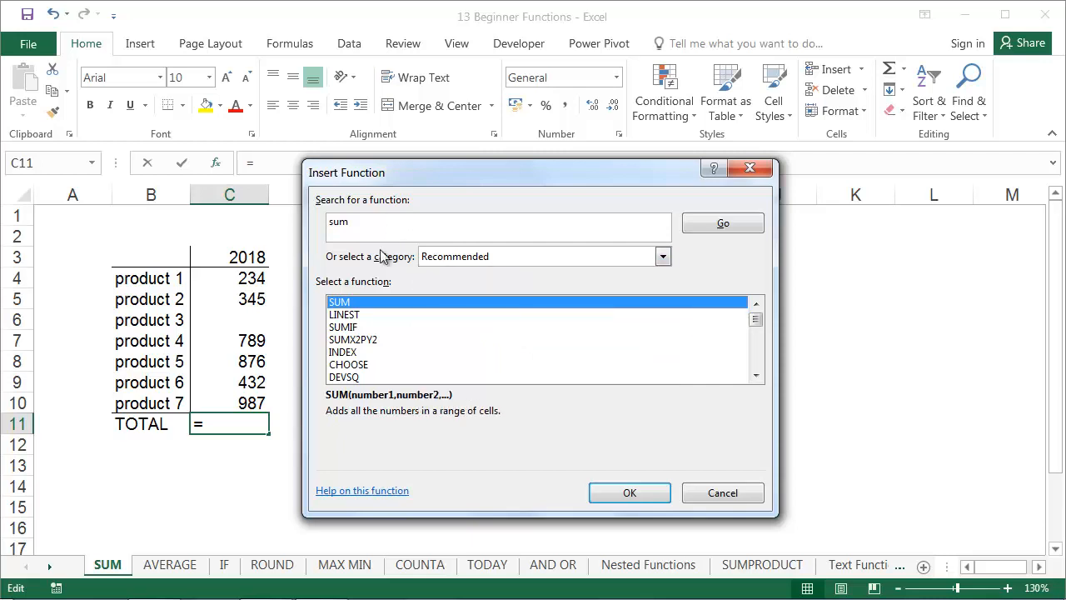
pyautogui.click(345, 315)
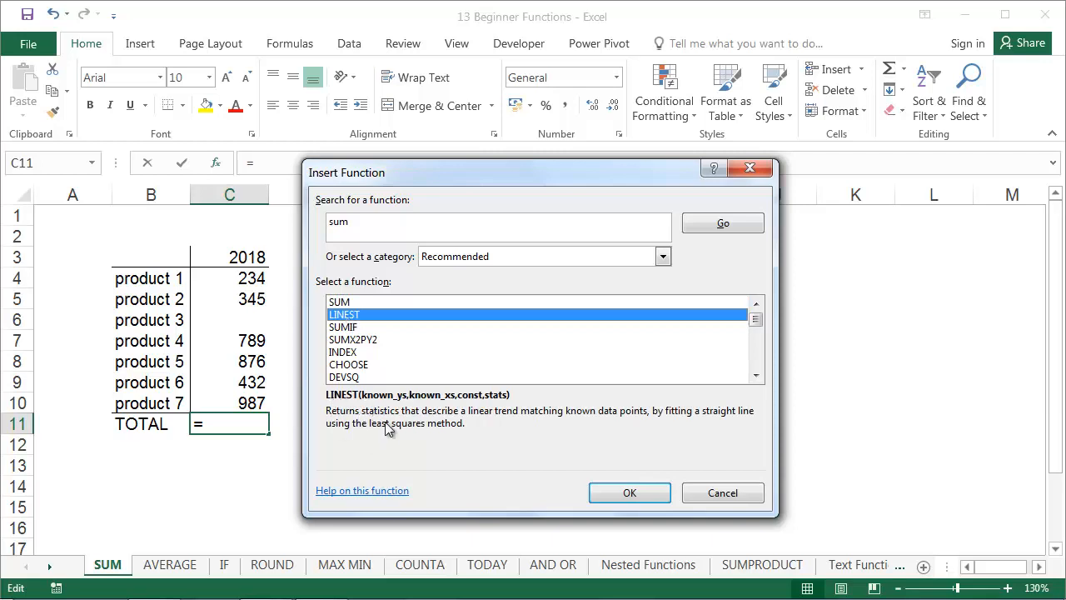
pyautogui.click(347, 328)
pyautogui.click(347, 352)
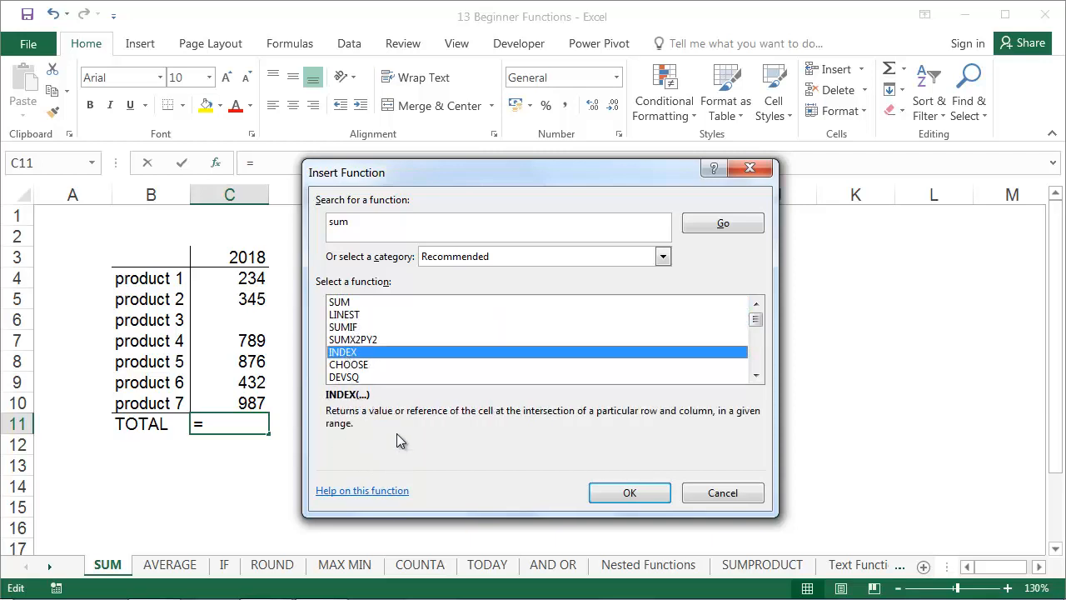
pyautogui.click(347, 303)
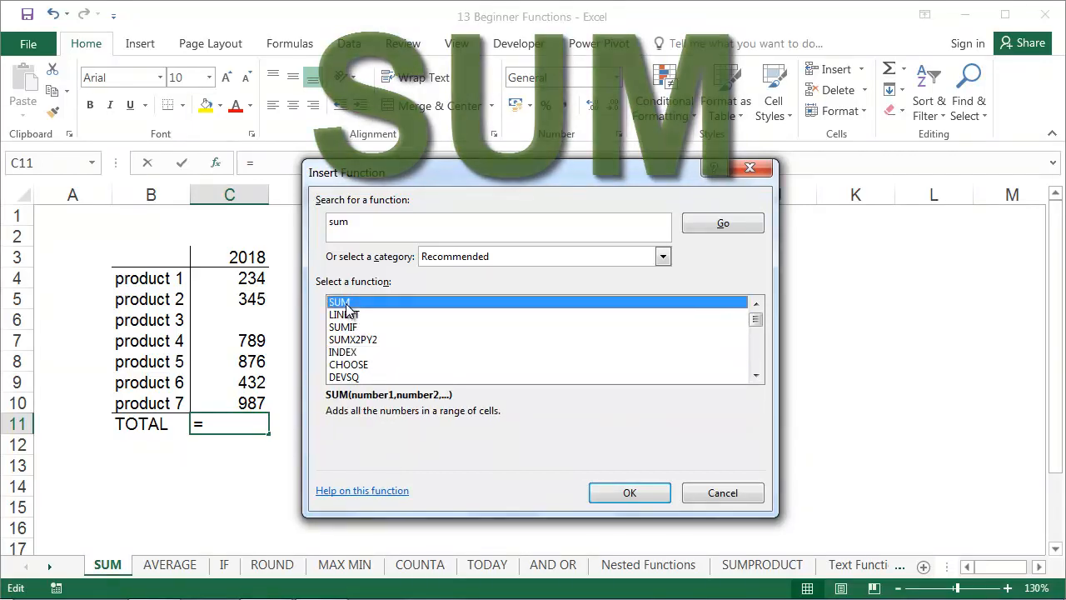
# Insert the SUM function in C11 with the range C4:C10 to total the 2018 product values
pyautogui.click(619, 491)
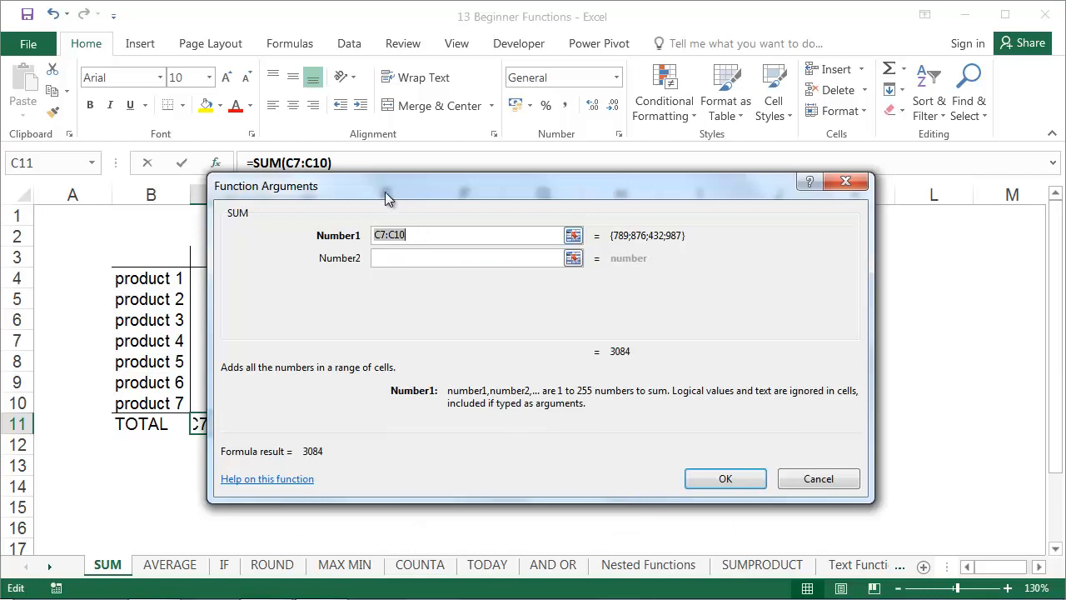
pyautogui.moveTo(386, 198); pyautogui.dragTo(479, 218)
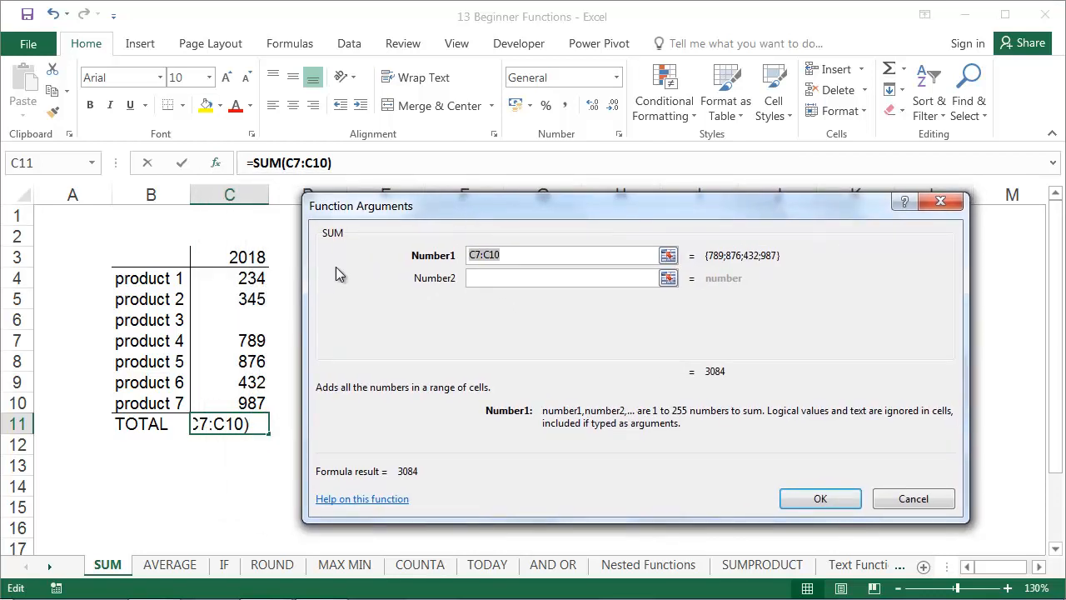
pyautogui.moveTo(252, 278); pyautogui.dragTo(252, 401)
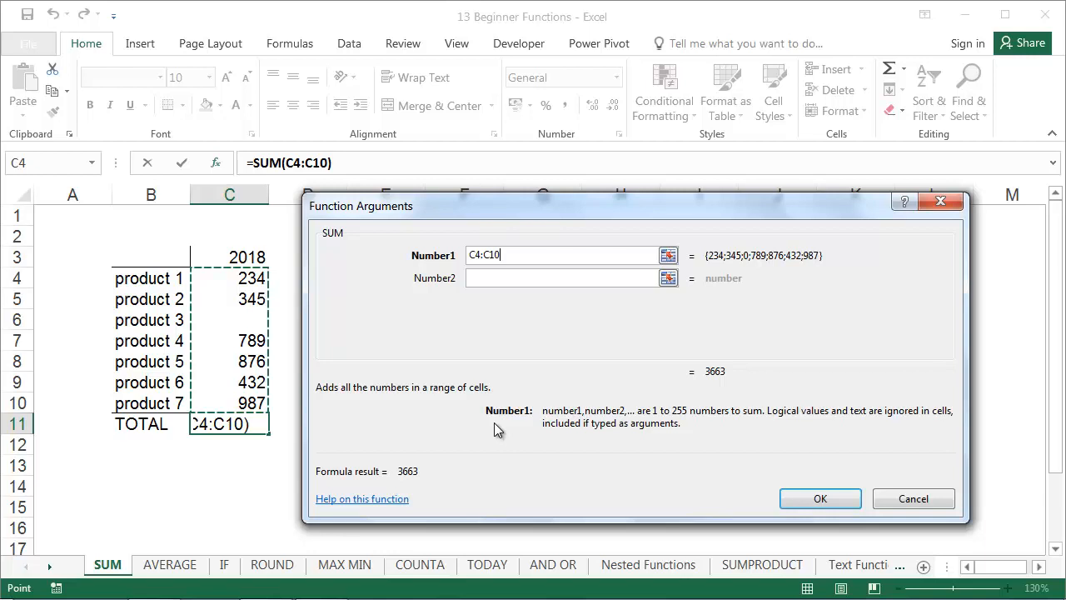
pyautogui.click(821, 500)
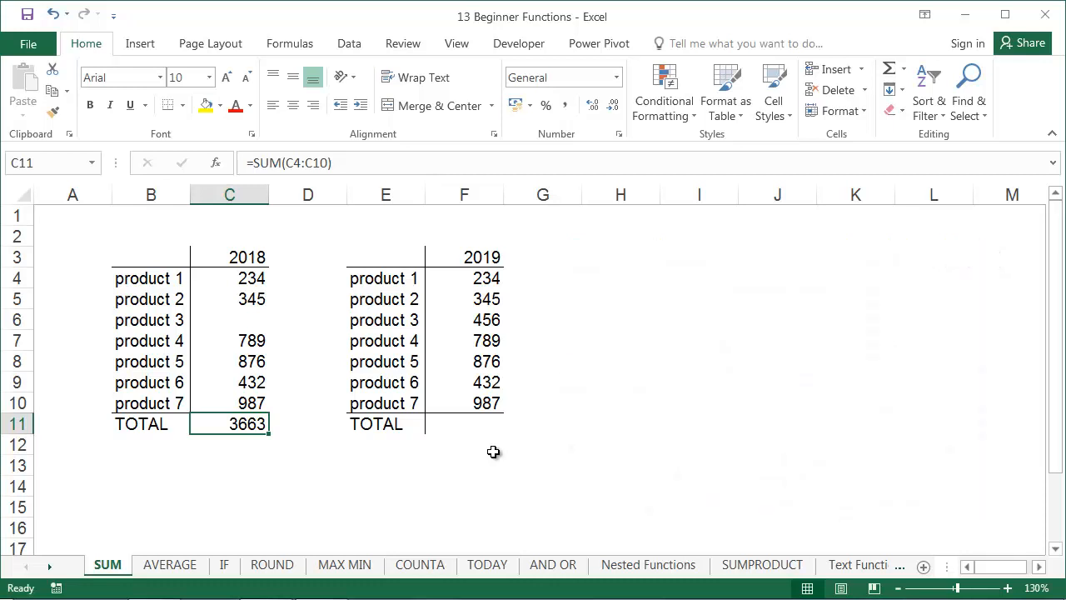
# AutoSum the 2019 column in F11, correcting the range to F4:F10 so that the year heading is excluded
pyautogui.click(478, 423)
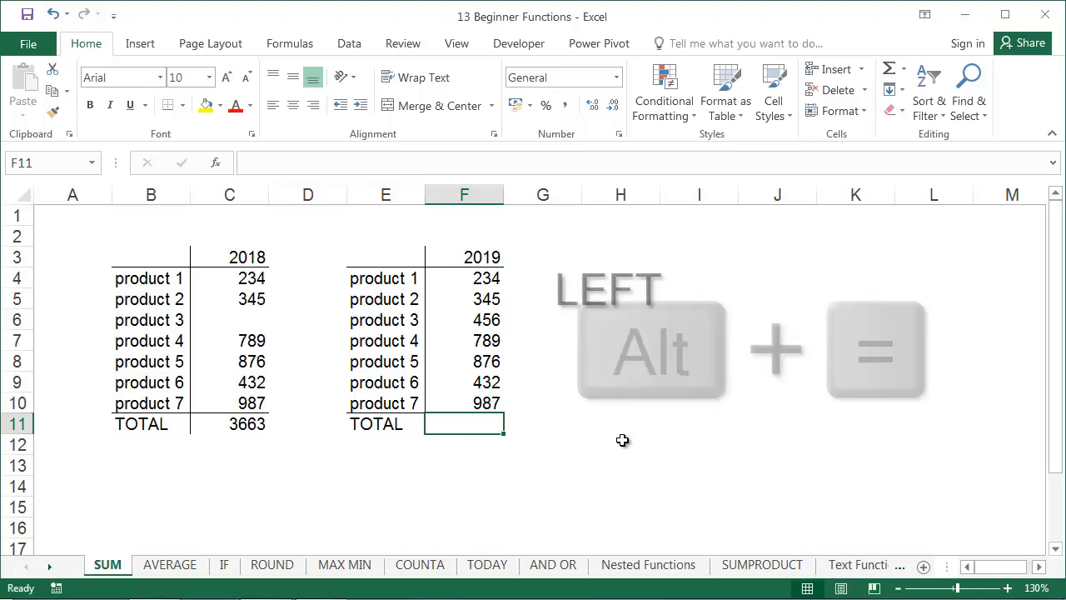
pyautogui.hotkey('alt', '=')
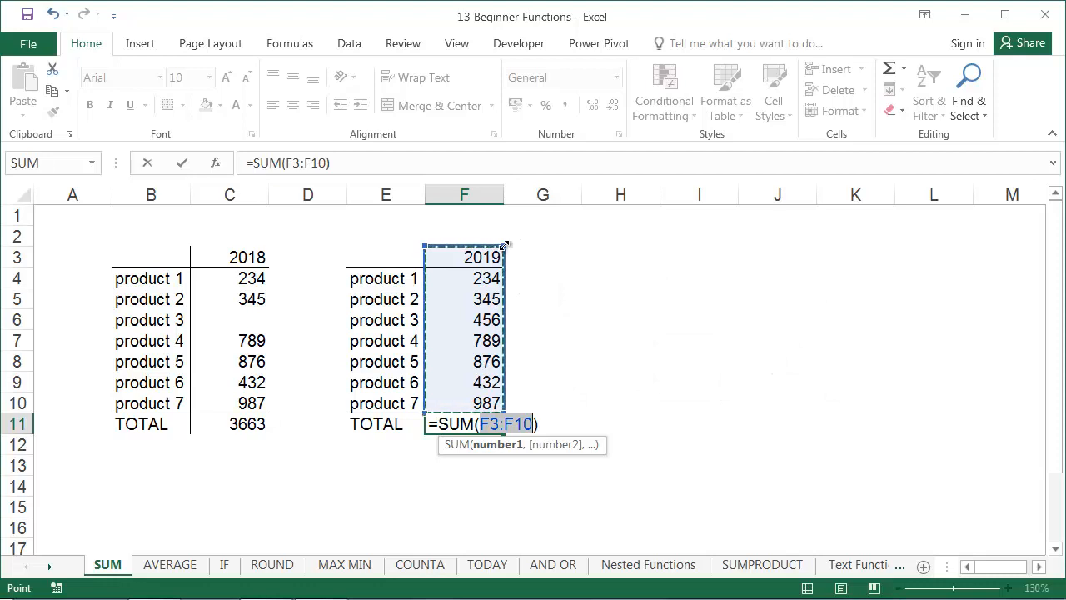
pyautogui.moveTo(505, 243); pyautogui.dragTo(506, 263)
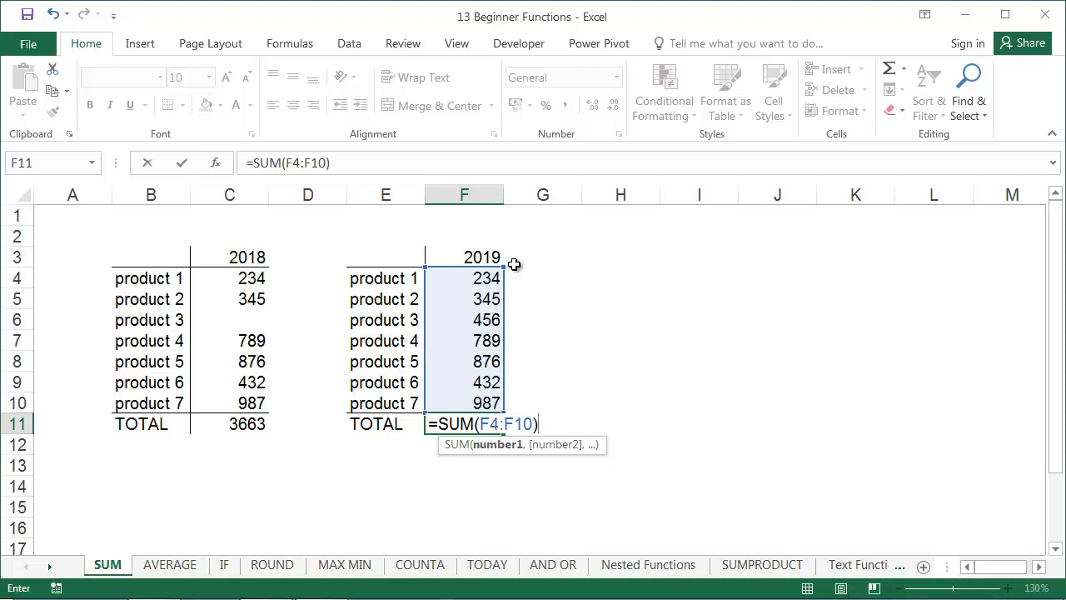
pyautogui.press('Return')
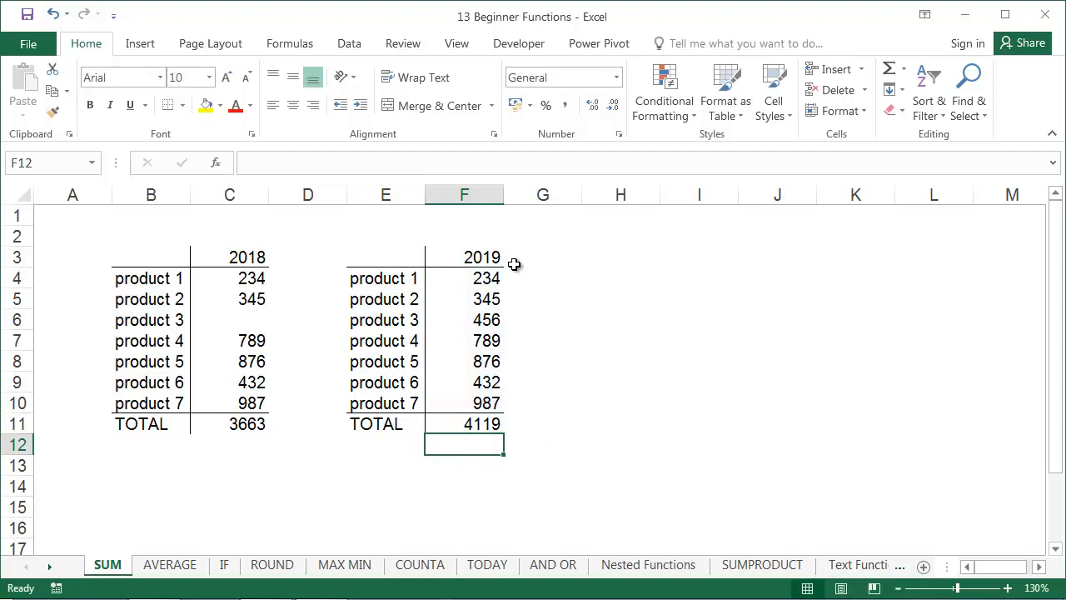
# Clear the 2019 total and recreate it by applying AutoSum to the selected values F4:F10
pyautogui.press('Up')
pyautogui.press('Delete')
pyautogui.moveTo(485, 278); pyautogui.dragTo(486, 403)
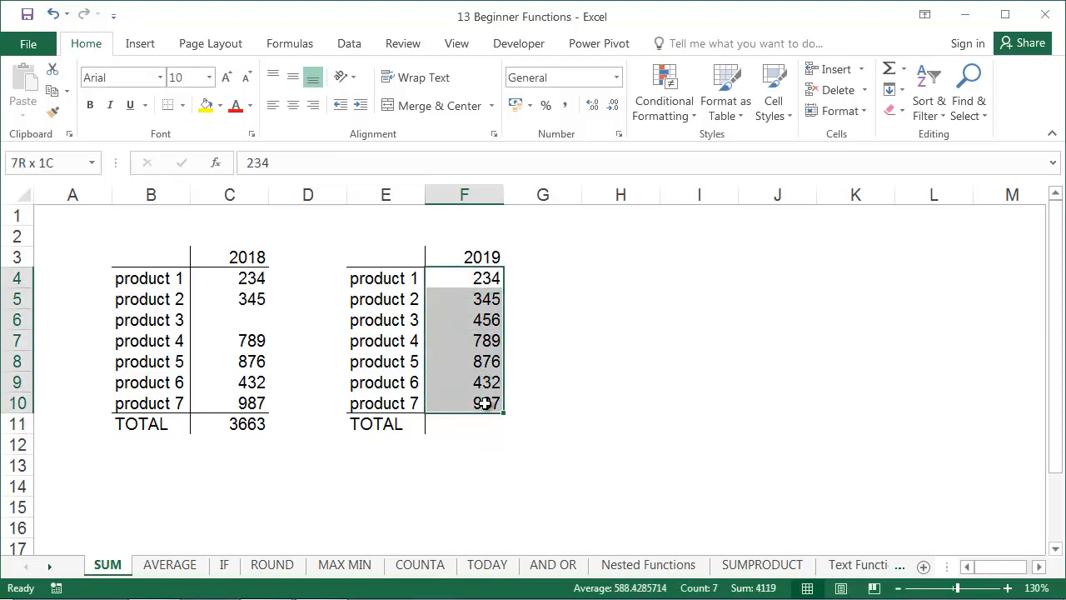
pyautogui.click(890, 70)
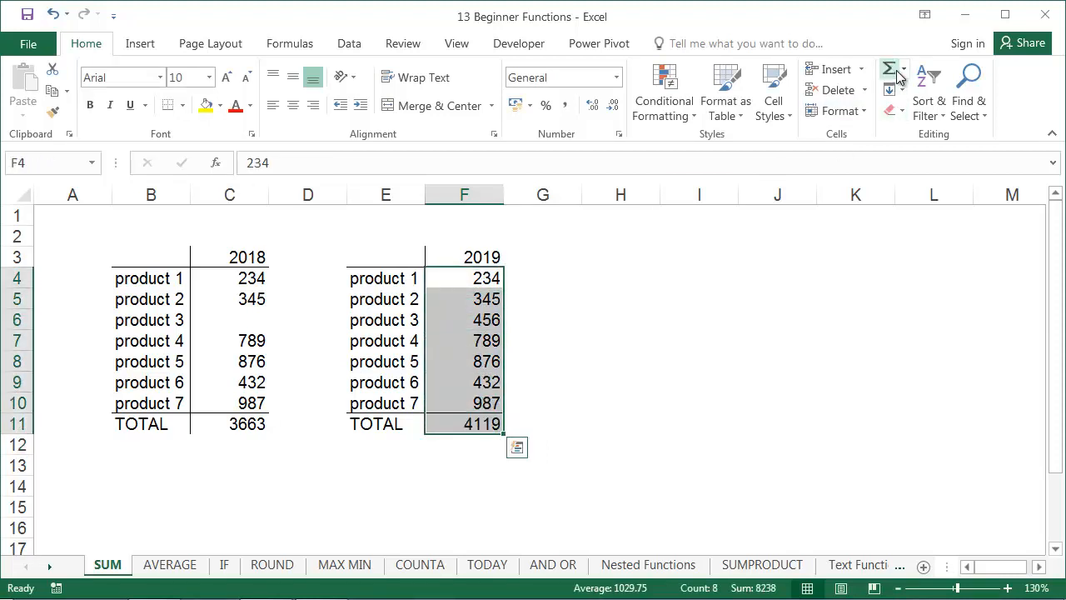
pyautogui.click(283, 48)
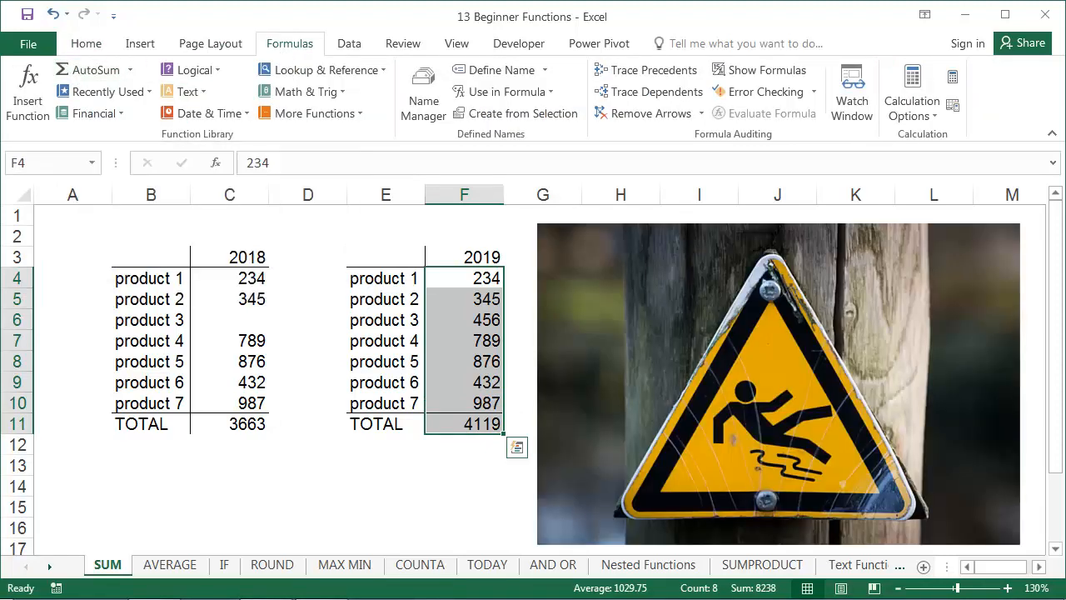
pyautogui.click(550, 401)
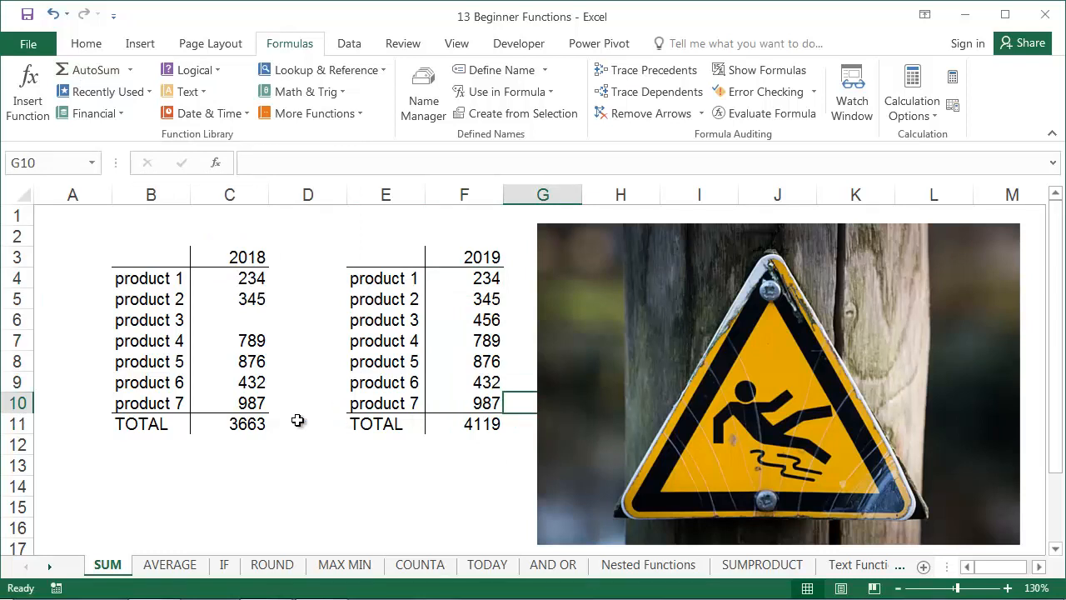
# Clear the 2018 total in C11 and re-enter it with AutoSum, extending the range to C4:C10
pyautogui.click(262, 425)
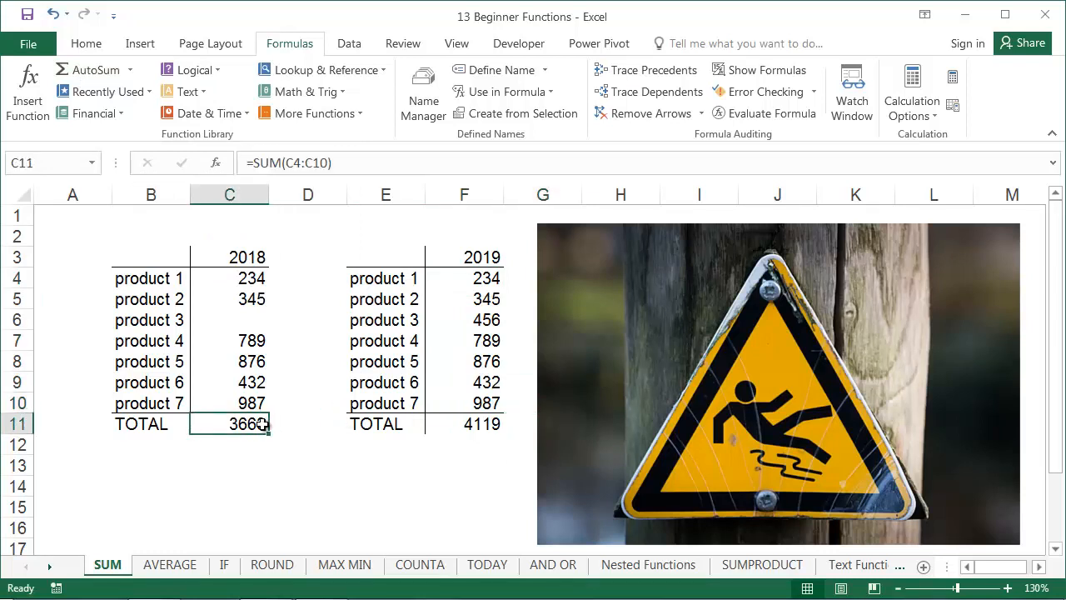
pyautogui.press('Delete')
pyautogui.hotkey('alt', '=')
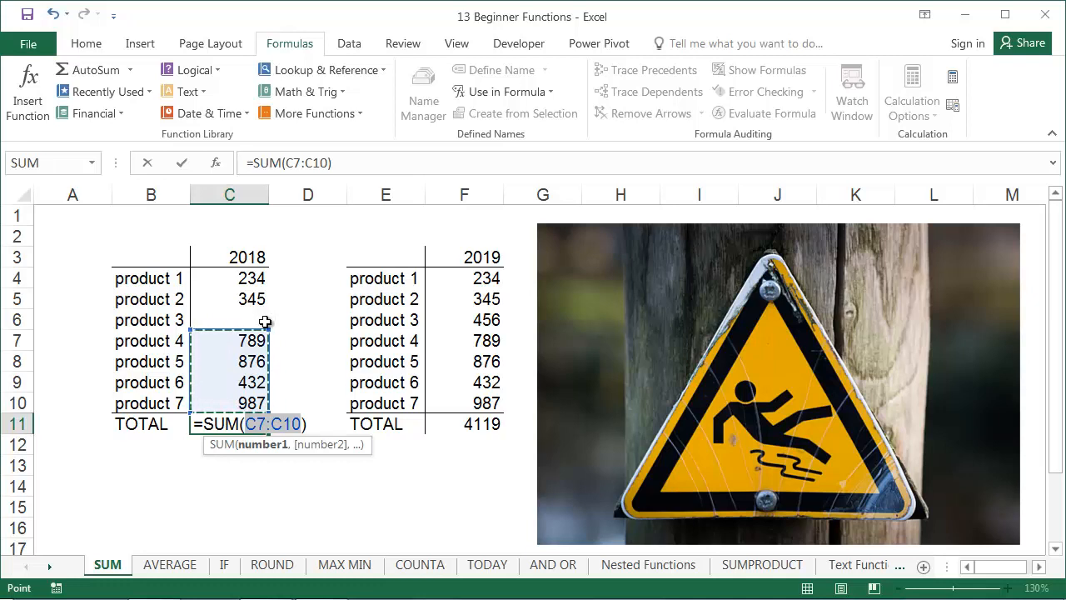
pyautogui.moveTo(270, 330); pyautogui.dragTo(264, 271)
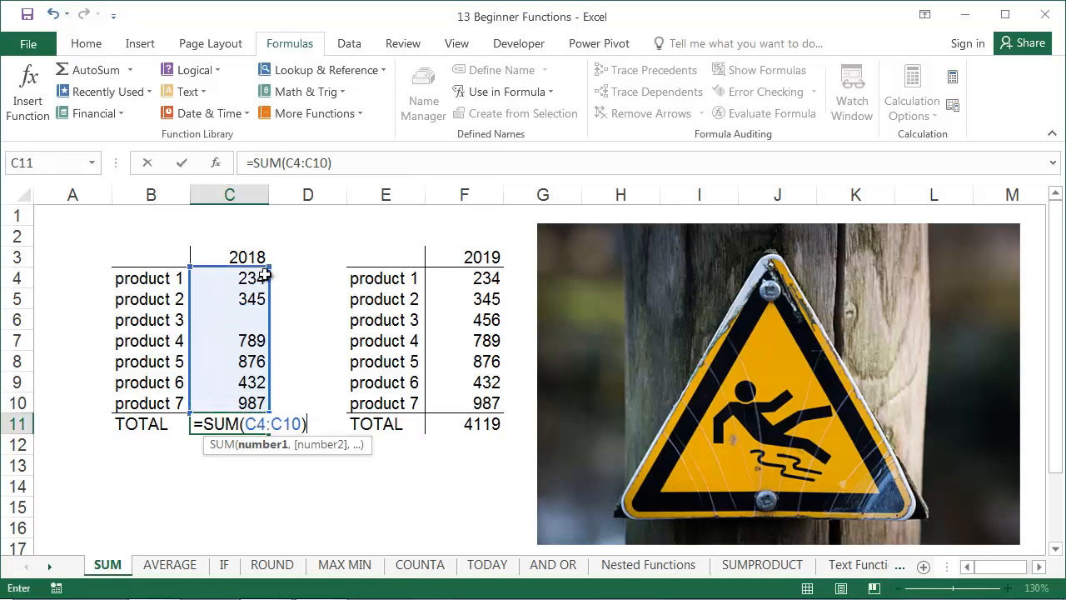
pyautogui.press('Return')
# Replace the 2019 total in F11 with a new AutoSum whose range is adjusted to F4:F10
pyautogui.click(490, 424)
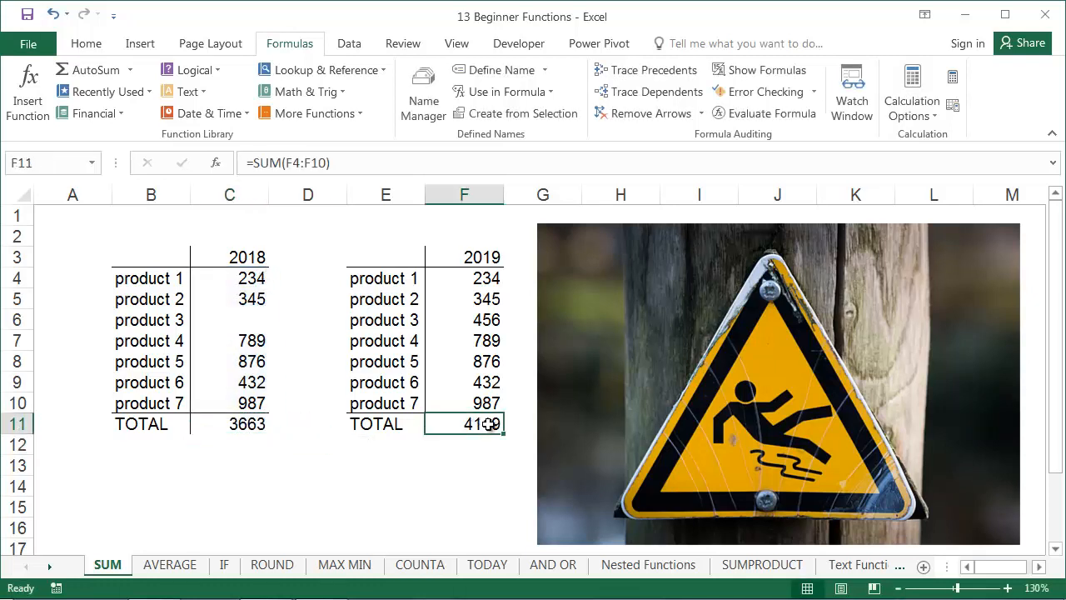
pyautogui.press('Delete')
pyautogui.hotkey('alt', '=')
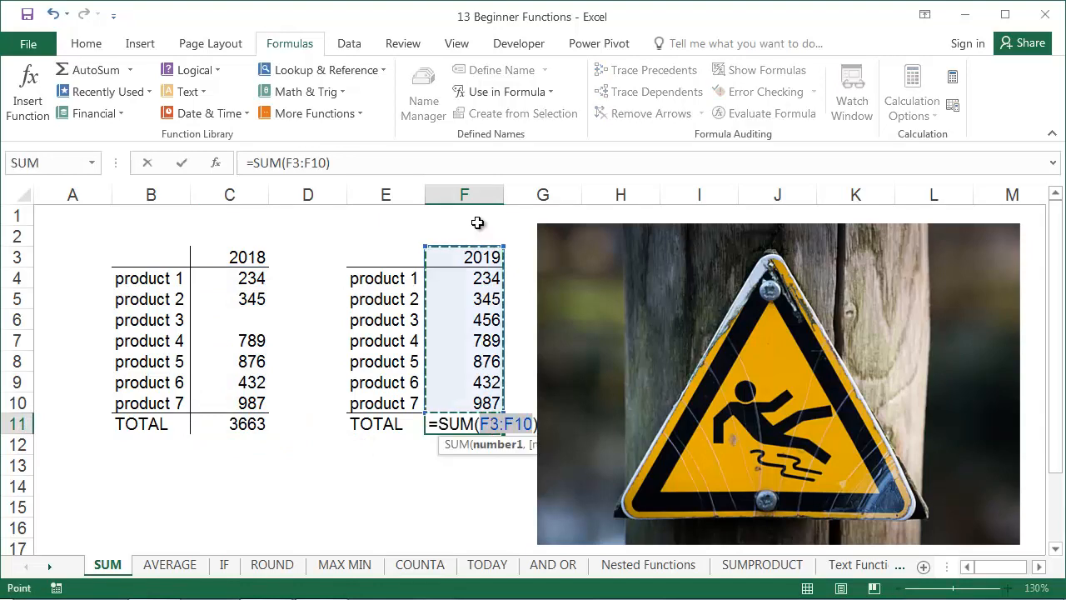
pyautogui.moveTo(503, 244); pyautogui.dragTo(504, 258)
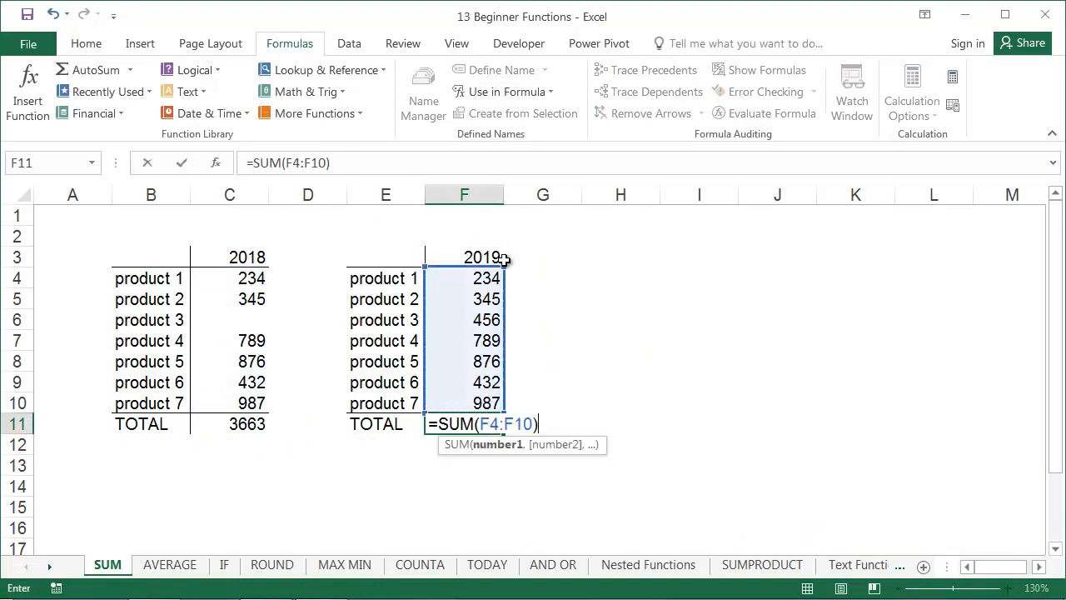
pyautogui.press('Return')
pyautogui.click(499, 423)
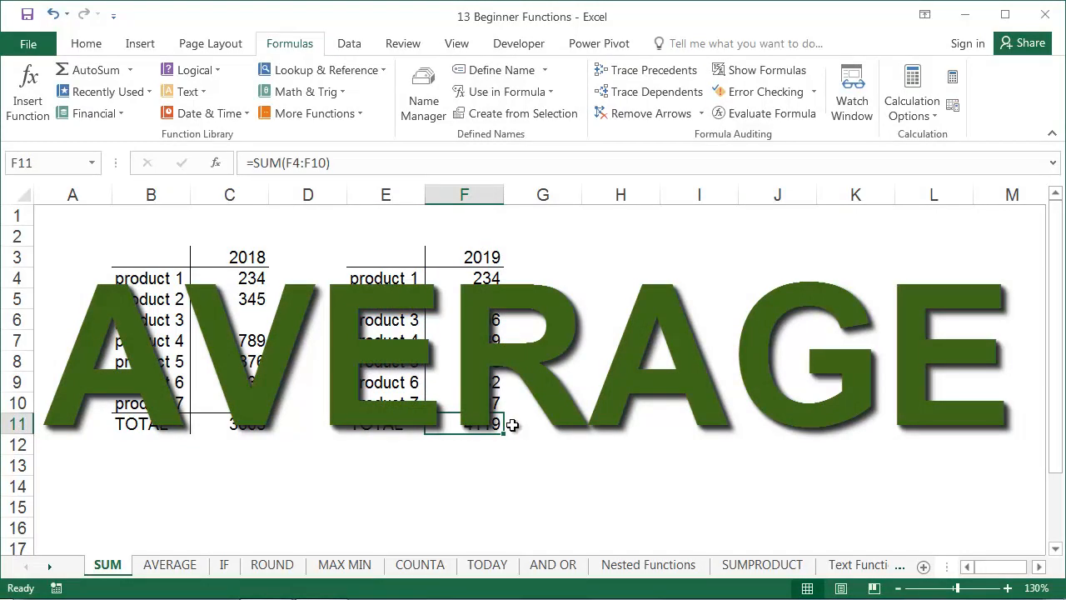
# On the AVERAGE sheet, calculate the first table's average in C11 with the AVERAGE function over C4:C10
pyautogui.click(170, 566)
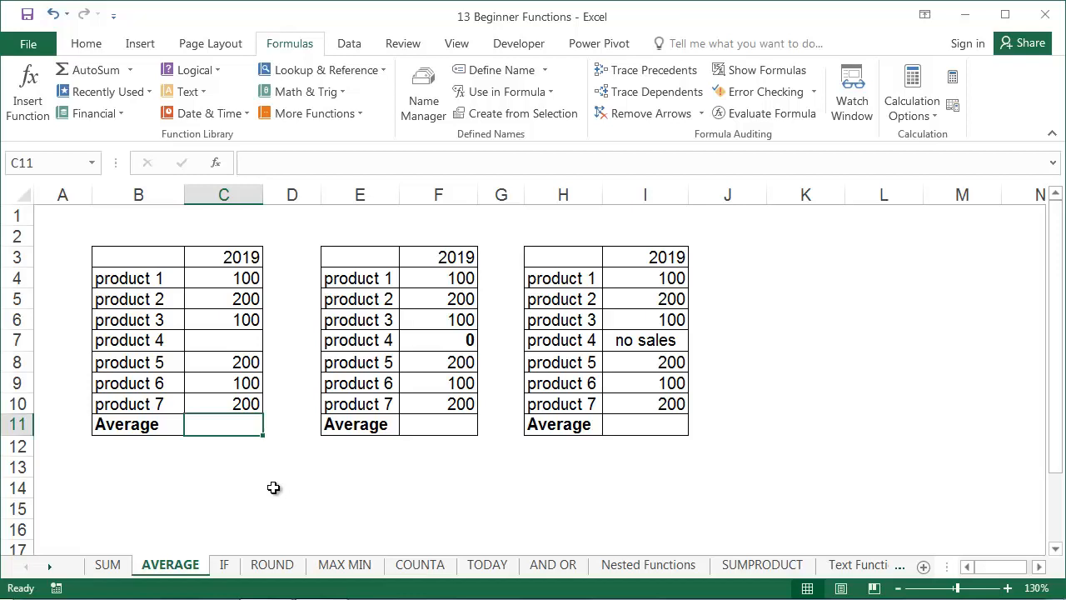
pyautogui.write('=')
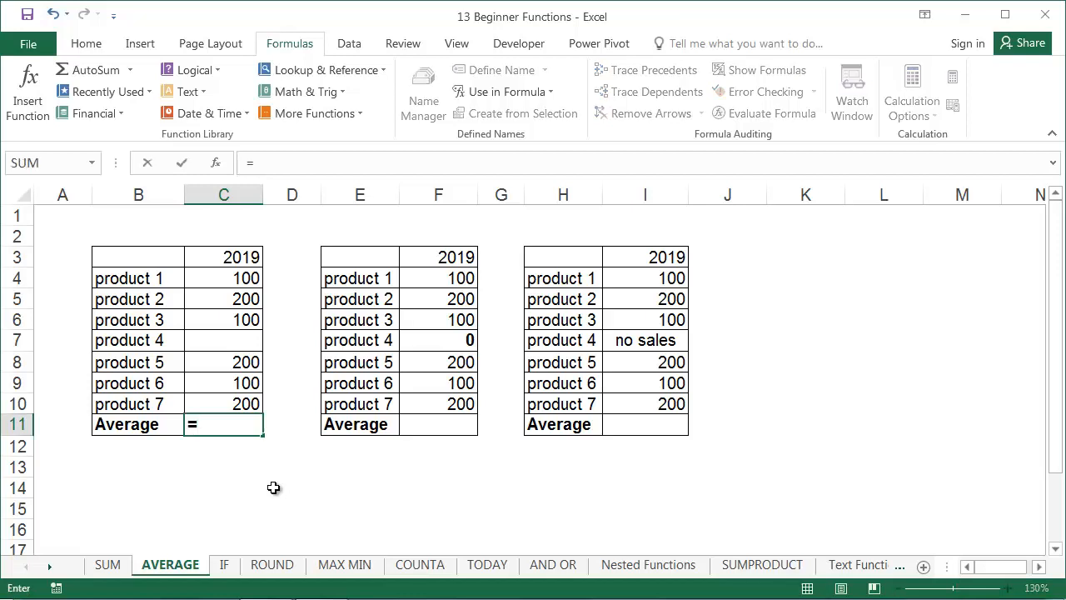
pyautogui.write('av')
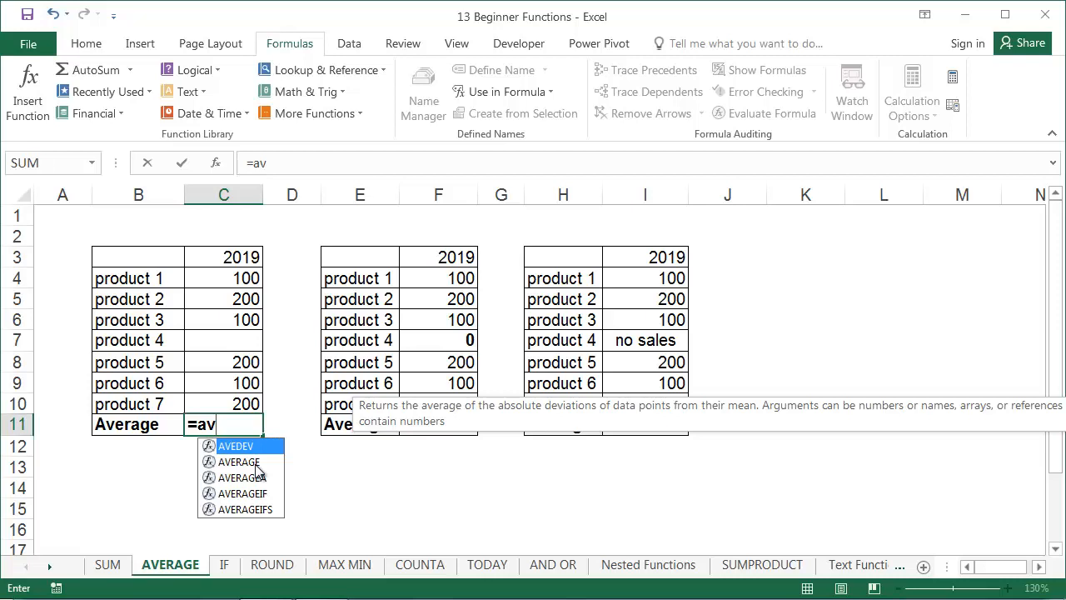
pyautogui.doubleClick(255, 463)
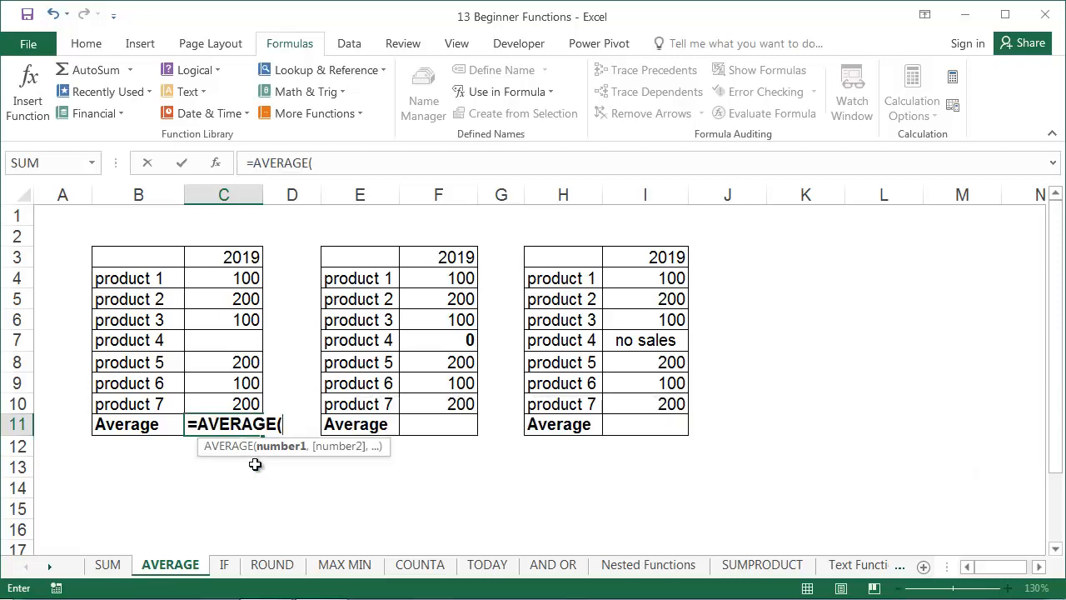
pyautogui.moveTo(247, 280); pyautogui.dragTo(248, 406)
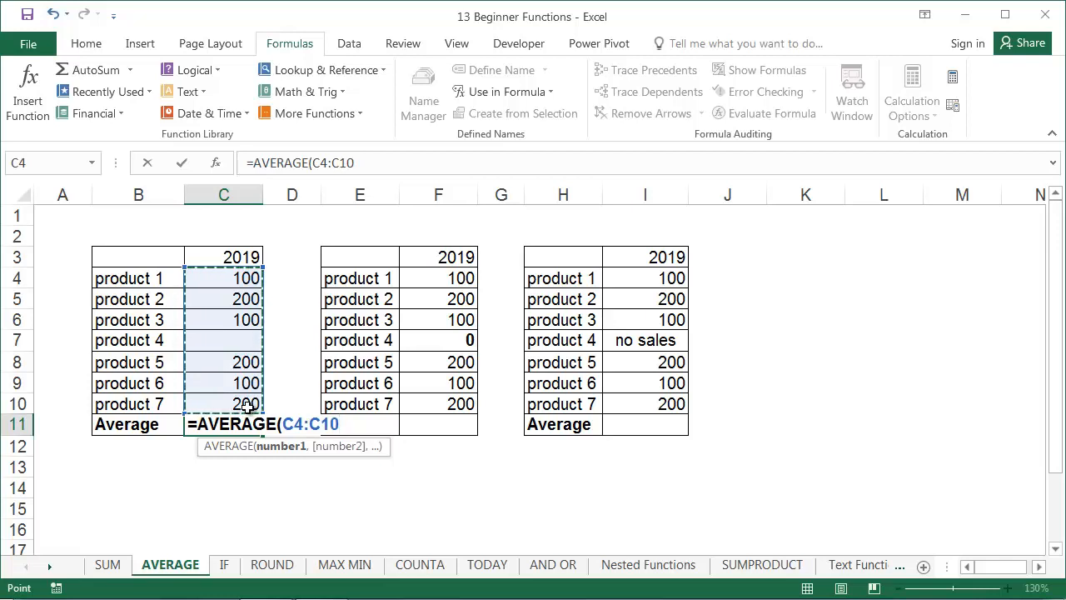
pyautogui.press('Return')
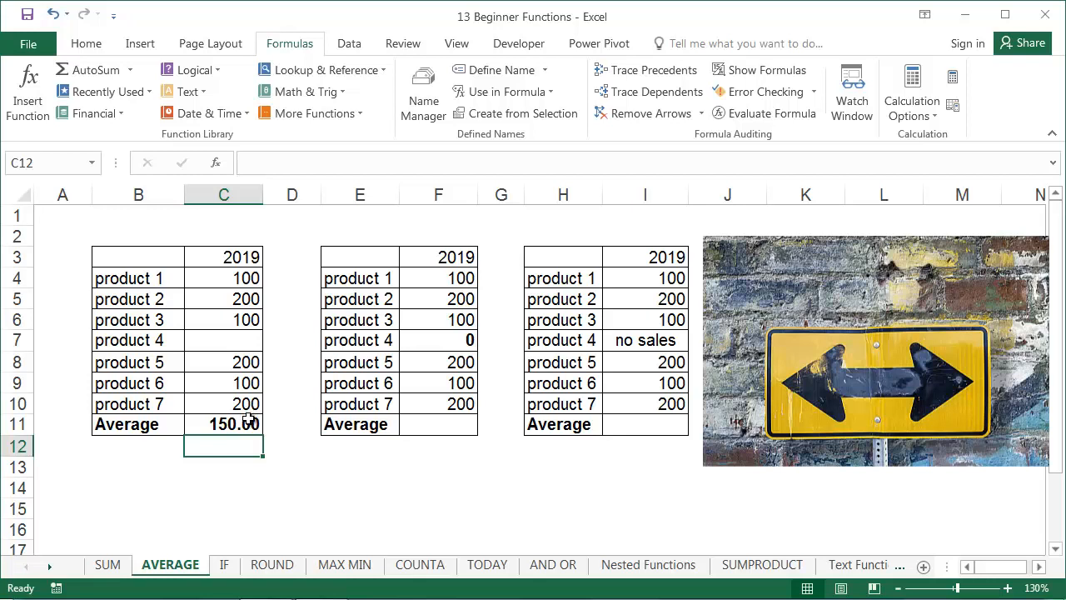
# Copy the average formula from C11 into the Average cells of the other two tables, F11 and I11
pyautogui.click(248, 421)
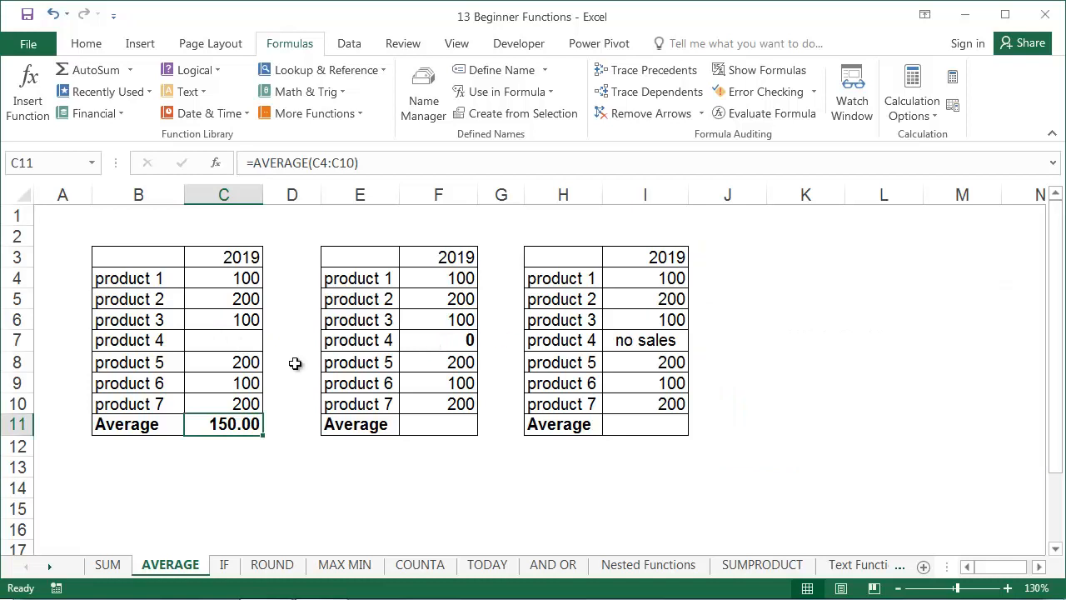
pyautogui.hotkey('ctrl', 'c')
pyautogui.click(421, 424)
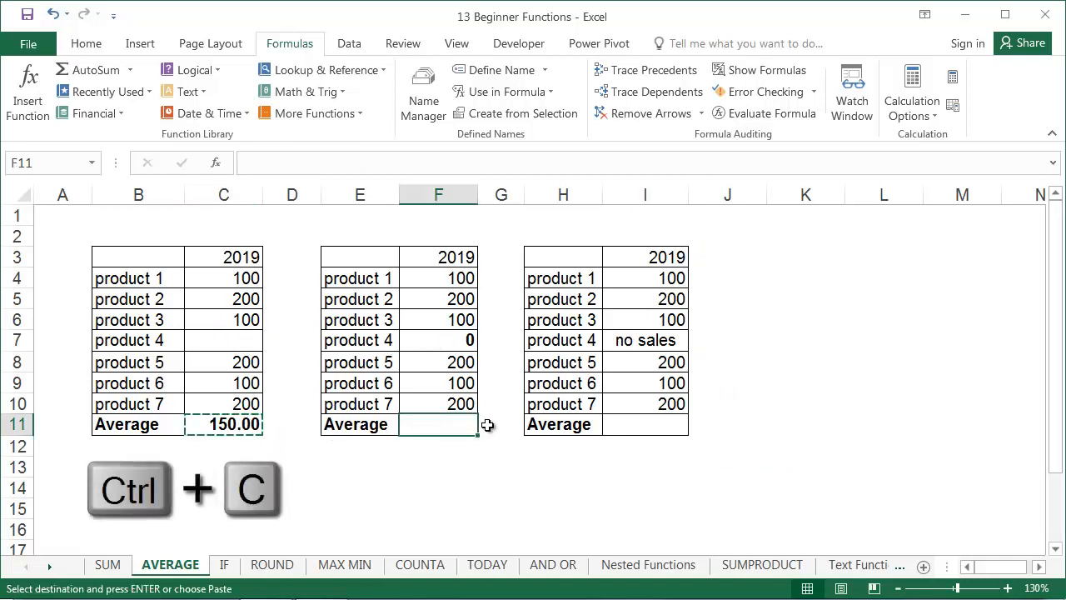
pyautogui.hotkey('ctrl', 'v')
pyautogui.click(671, 425)
pyautogui.hotkey('ctrl', 'v')
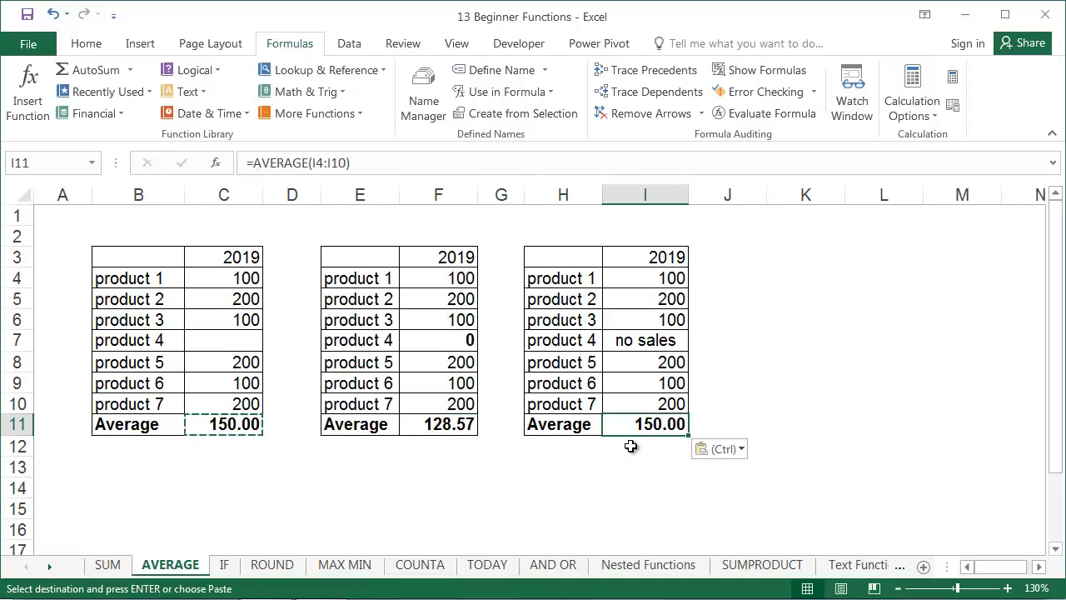
# Compare the cells averaged in the first two tables, C4:C6 with C8:C10 against F4:F10, including the product 4 value in F7
pyautogui.press('Escape')
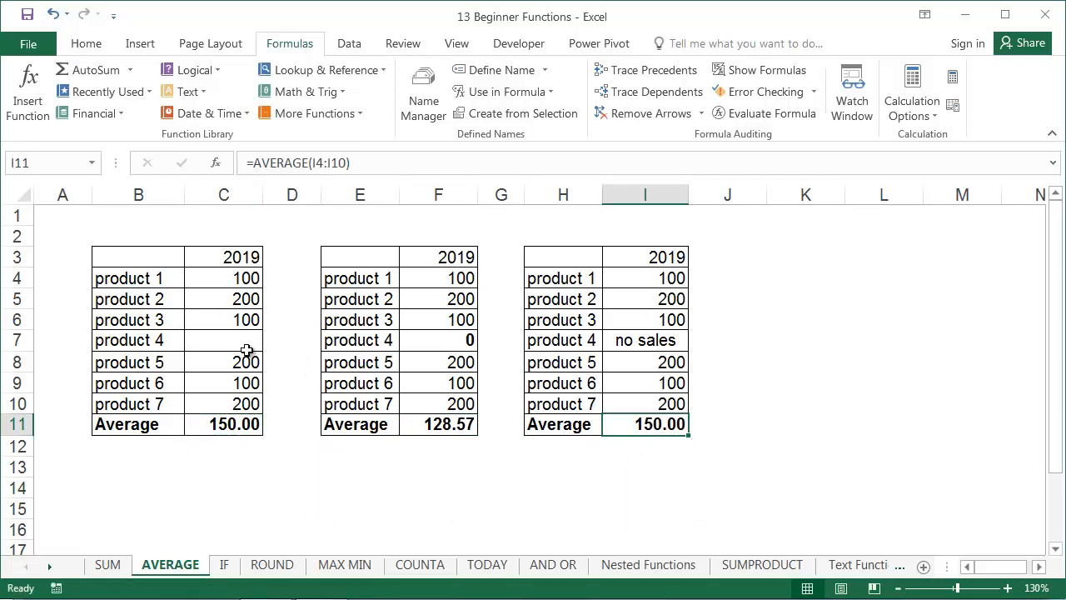
pyautogui.moveTo(246, 278); pyautogui.dragTo(248, 319)
pyautogui.keyDown('ctrl'); pyautogui.moveTo(246, 362); pyautogui.dragTo(245, 404); pyautogui.keyUp('ctrl')
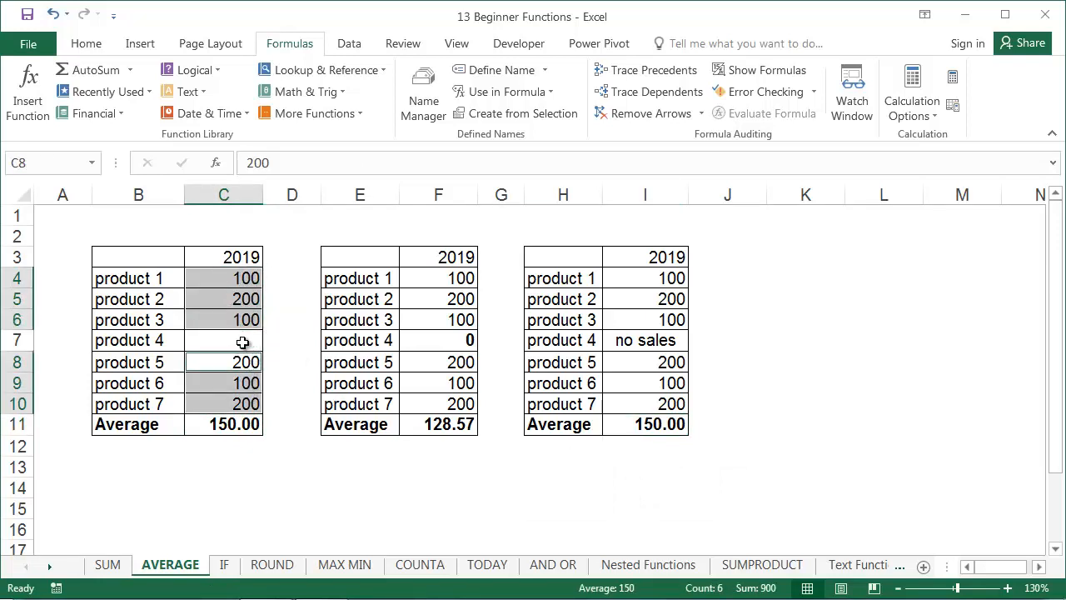
pyautogui.moveTo(443, 278); pyautogui.dragTo(445, 404)
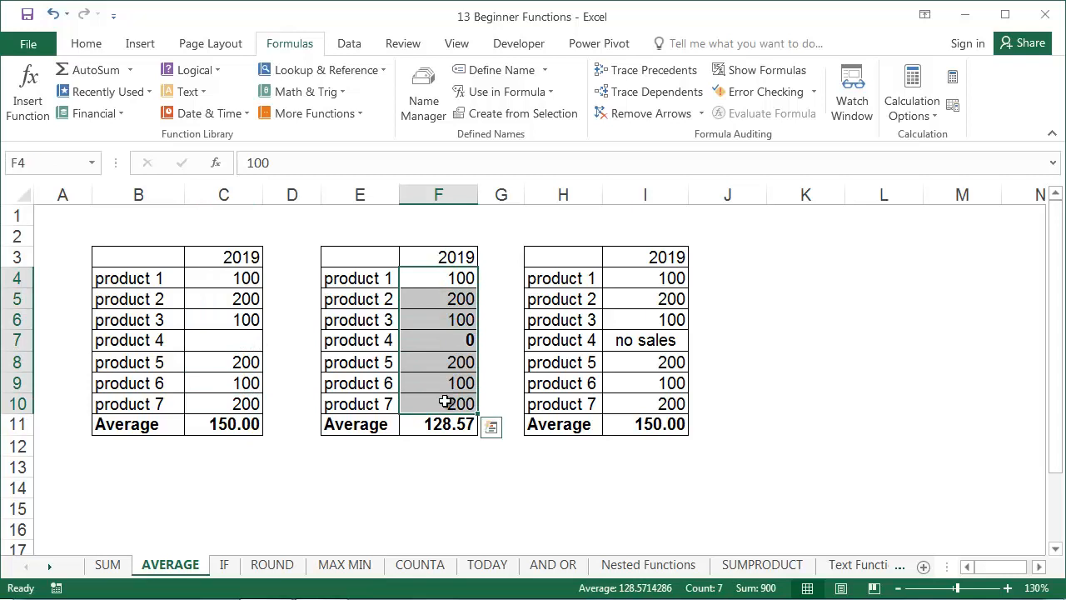
pyautogui.click(468, 341)
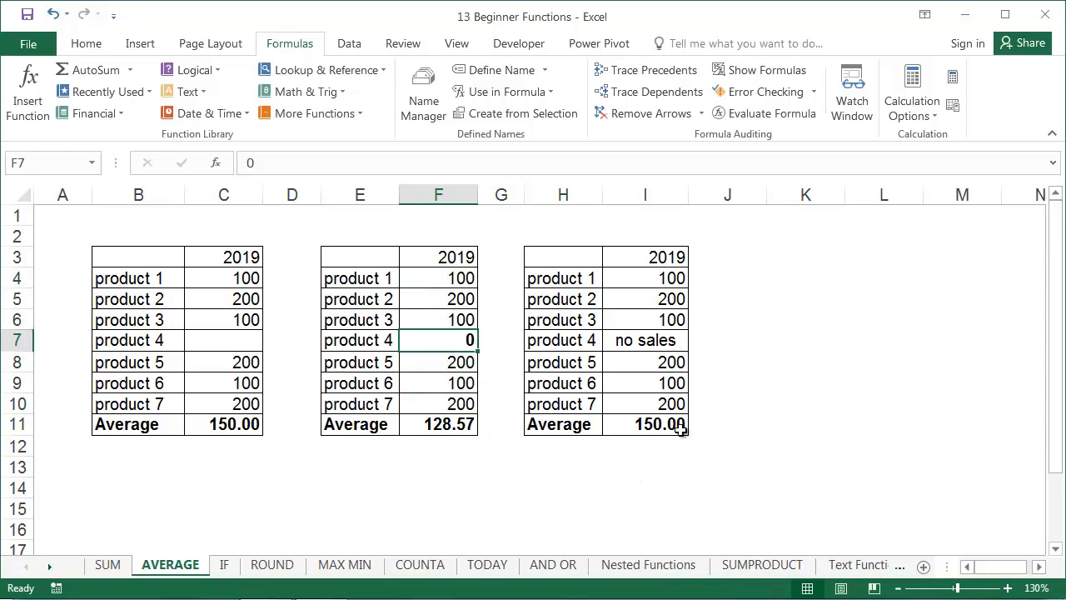
# In the third table's average in I11, replace the AVERAGE range with individual references to I4, I5 and I6
pyautogui.click(650, 424)
pyautogui.doubleClick(336, 163)
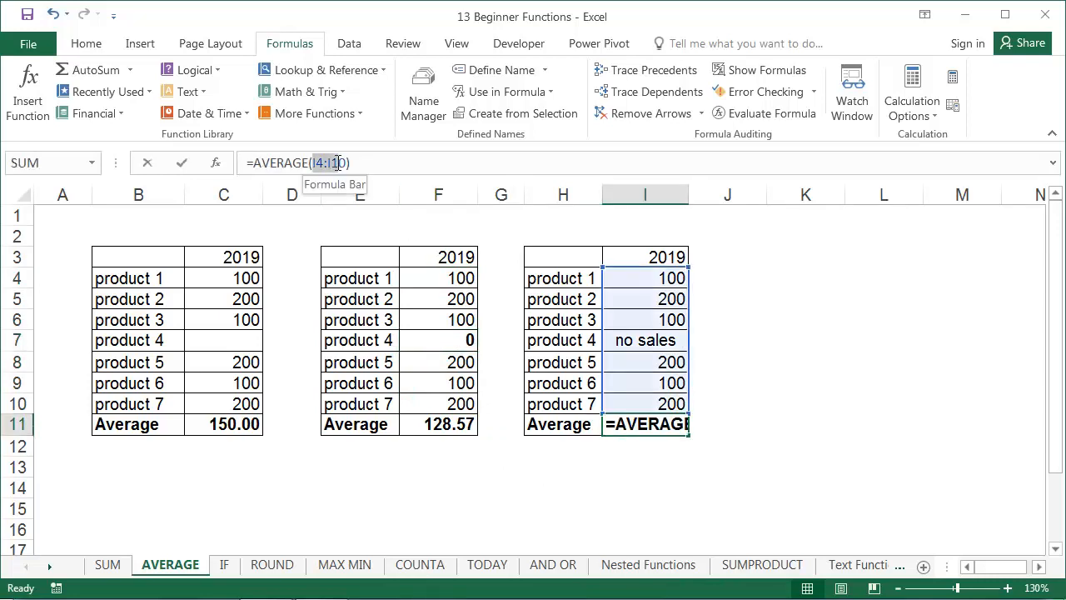
pyautogui.press('Delete')
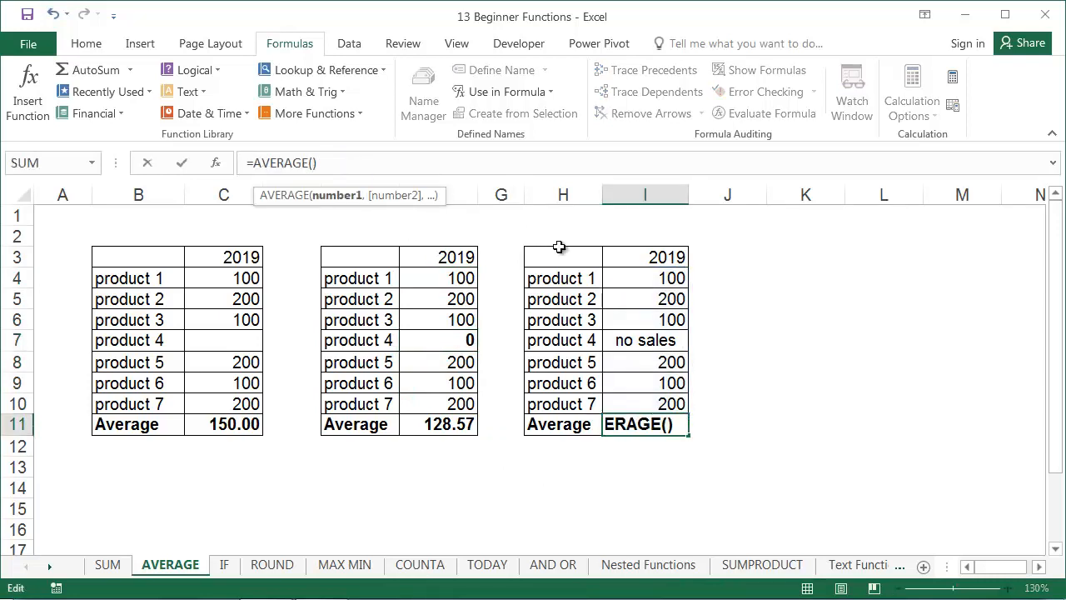
pyautogui.click(643, 278)
pyautogui.write(',')
pyautogui.click(653, 299)
pyautogui.write(',')
pyautogui.click(650, 314)
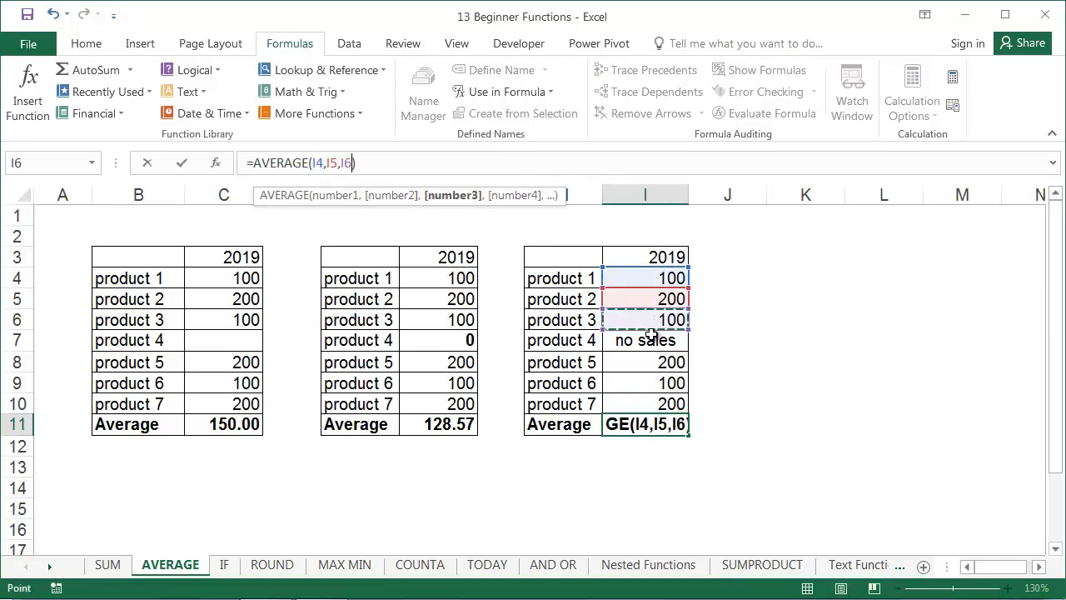
# Add I8, I9 and I10 as further AVERAGE arguments in I11, skipping the product 4 text cell, and enter the formula
pyautogui.write(',')
pyautogui.click(654, 362)
pyautogui.write(',')
pyautogui.click(652, 384)
pyautogui.write(',')
pyautogui.click(654, 403)
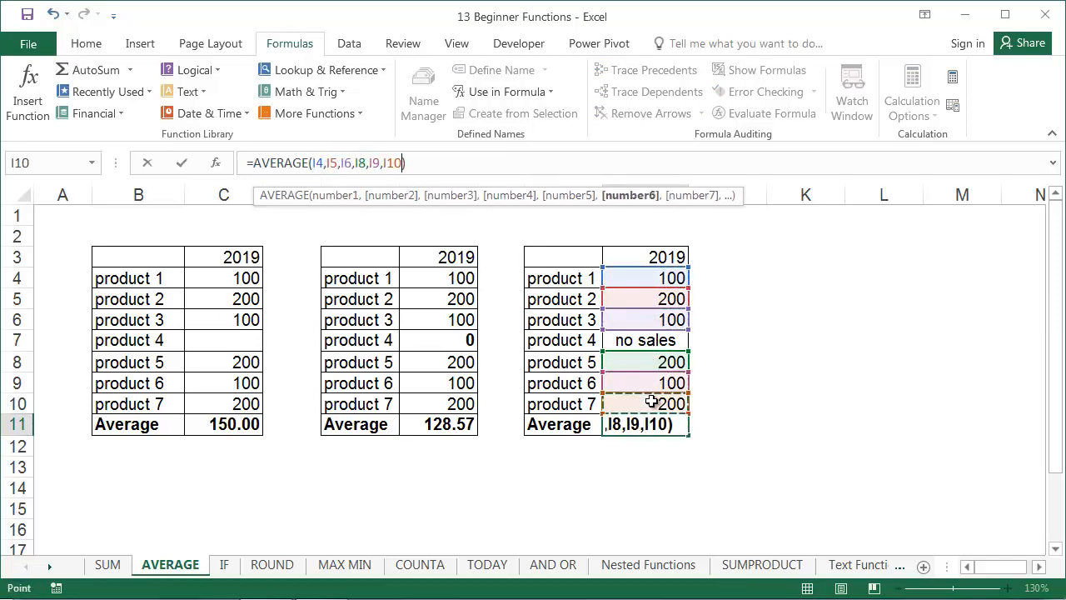
pyautogui.press('Return')
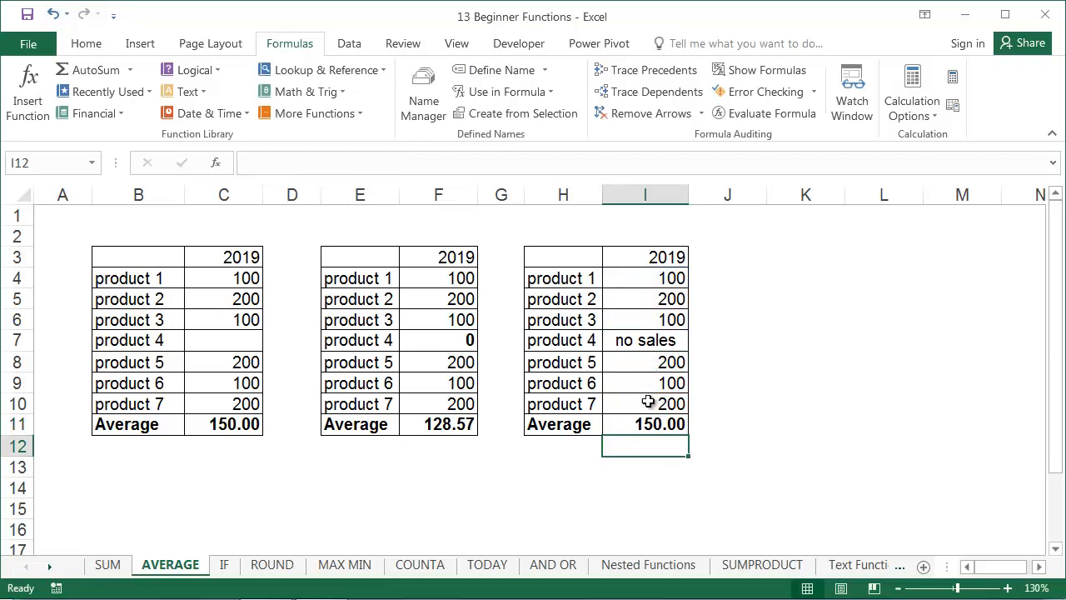
pyautogui.click(650, 427)
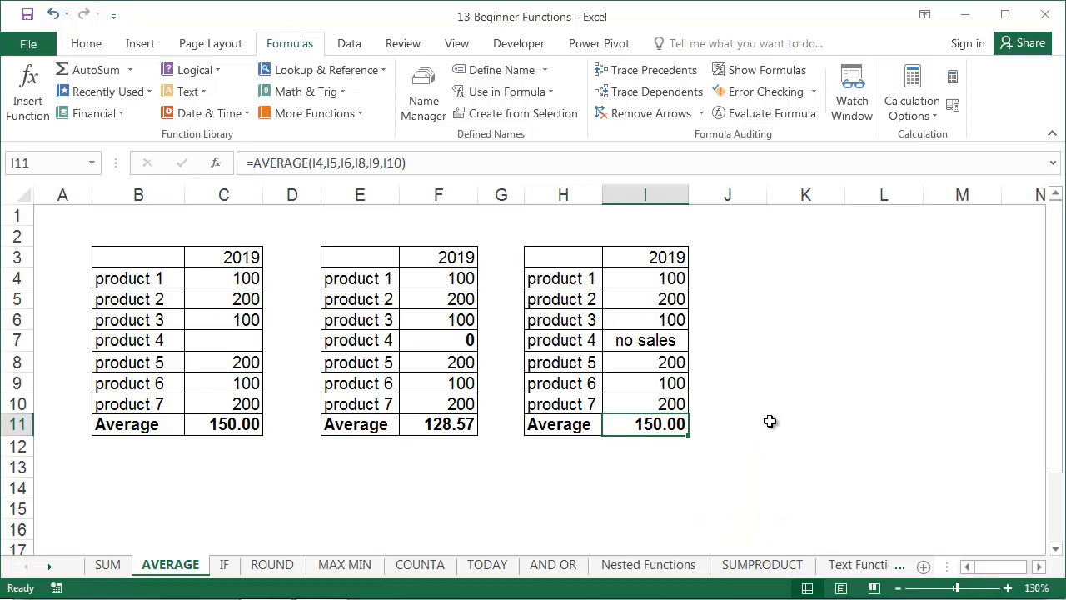
# On the IF sheet, clear product A's change % in E4 and insert the IF function there by searching for "if"
pyautogui.click(223, 565)
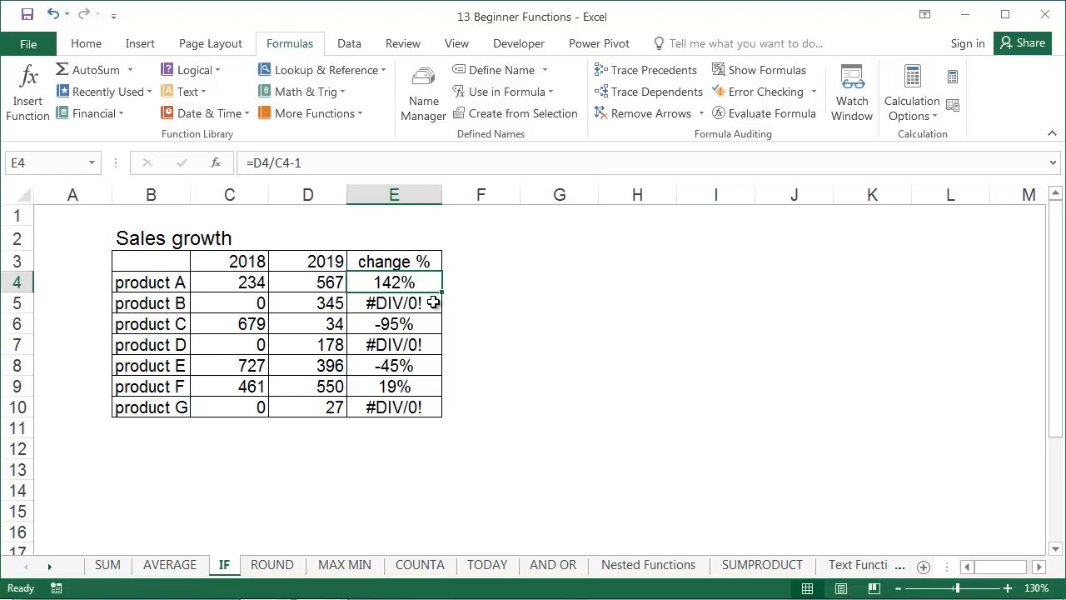
pyautogui.press('Delete')
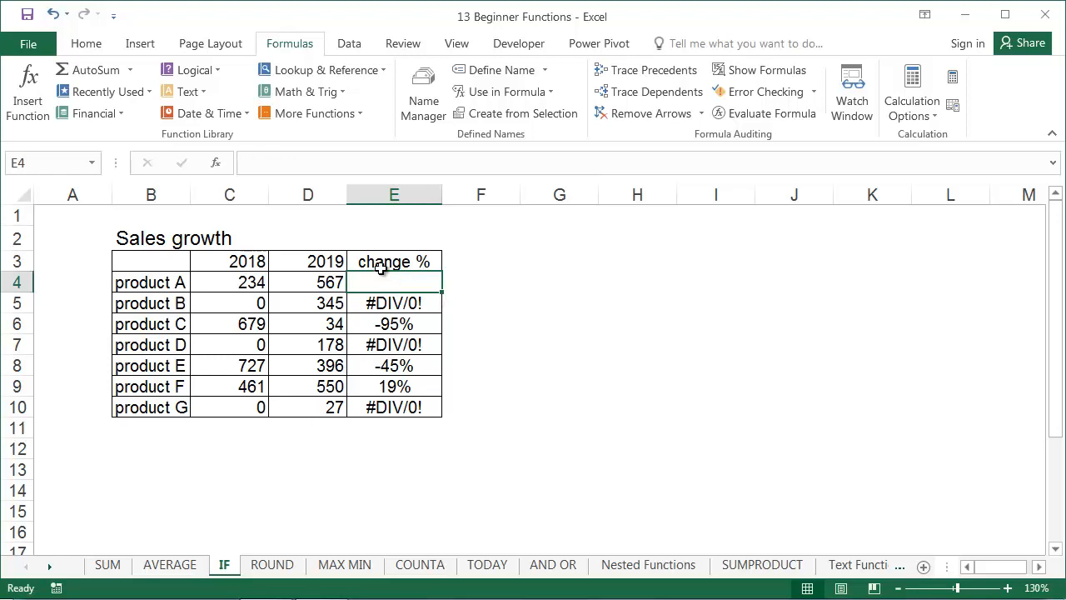
pyautogui.click(217, 163)
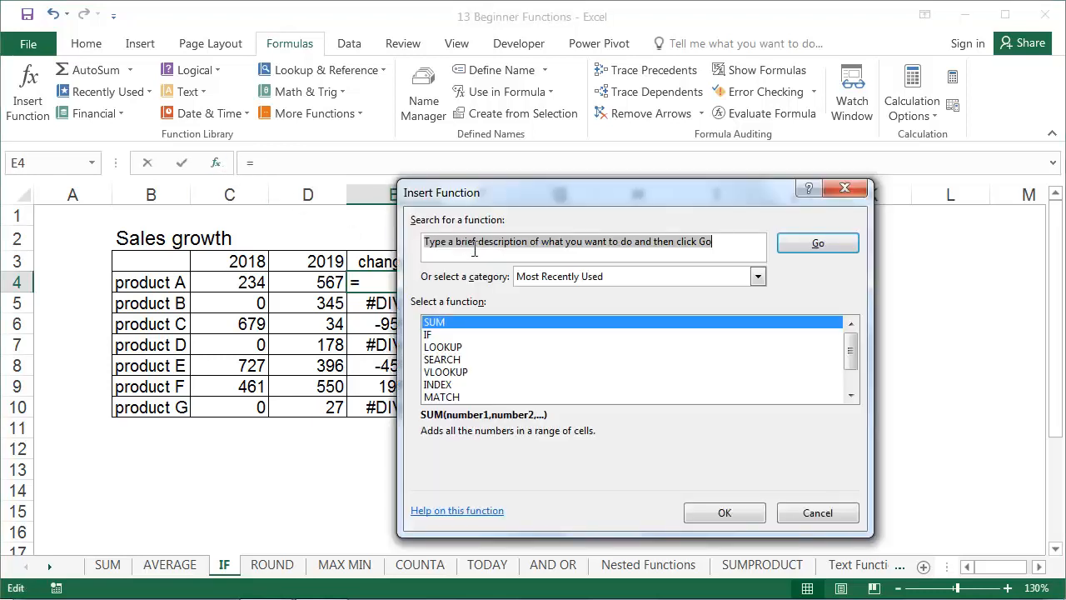
pyautogui.write('if')
pyautogui.press('Return')
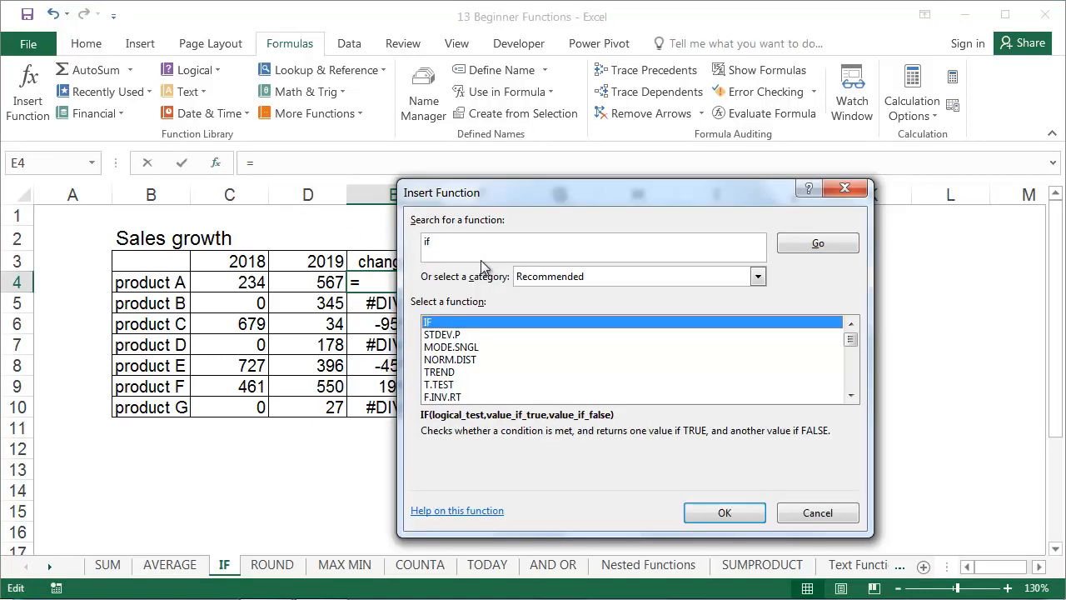
pyautogui.doubleClick(470, 320)
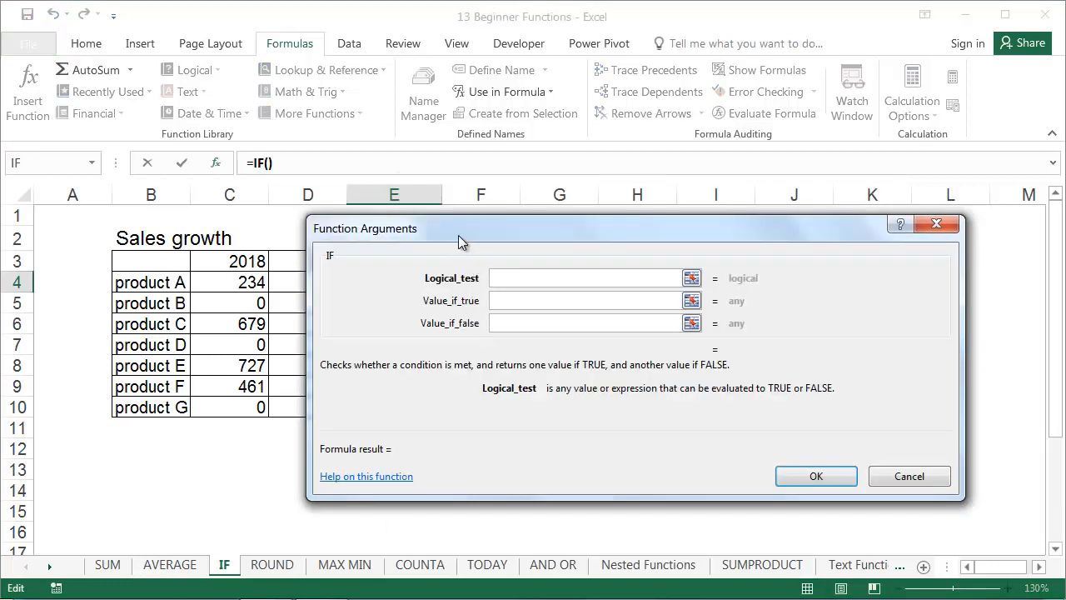
pyautogui.moveTo(458, 235); pyautogui.dragTo(543, 227)
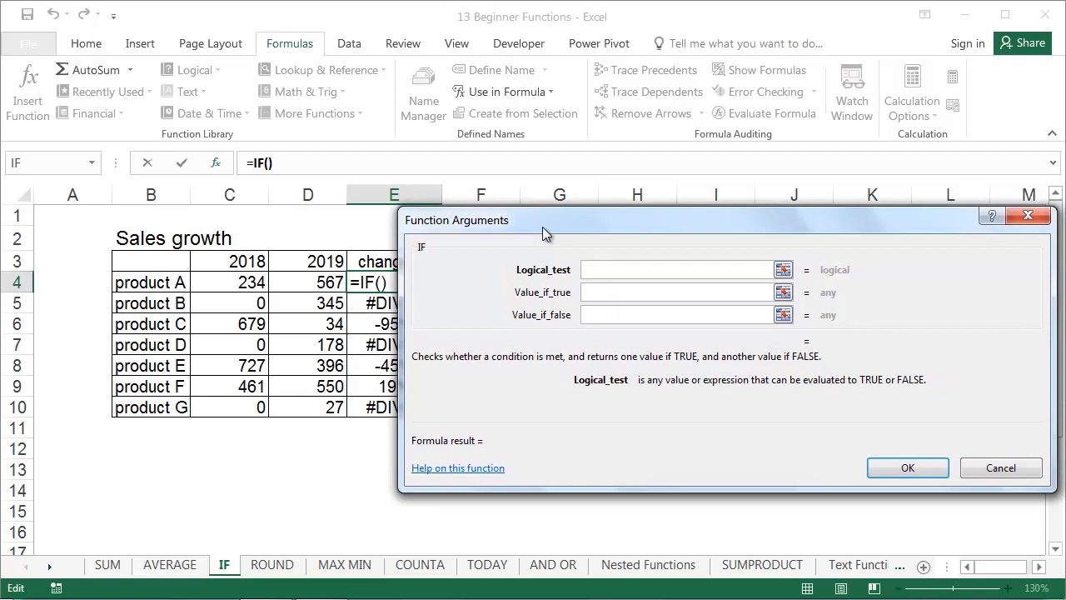
# Set the IF function's logical test to C4>0 and its value-if-true to D4/C4-1
pyautogui.click(235, 284)
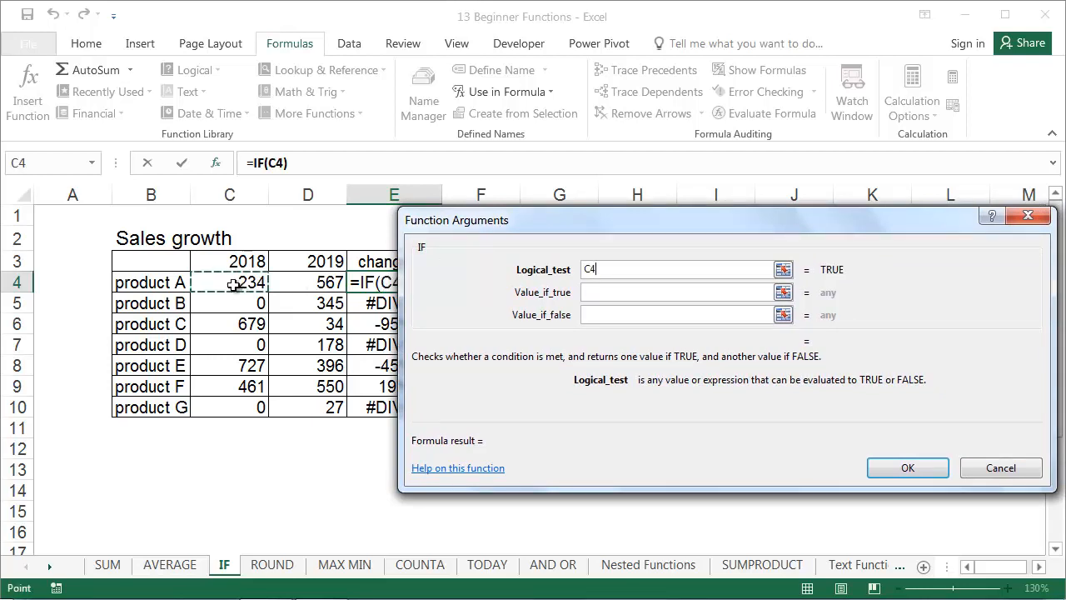
pyautogui.write('>0')
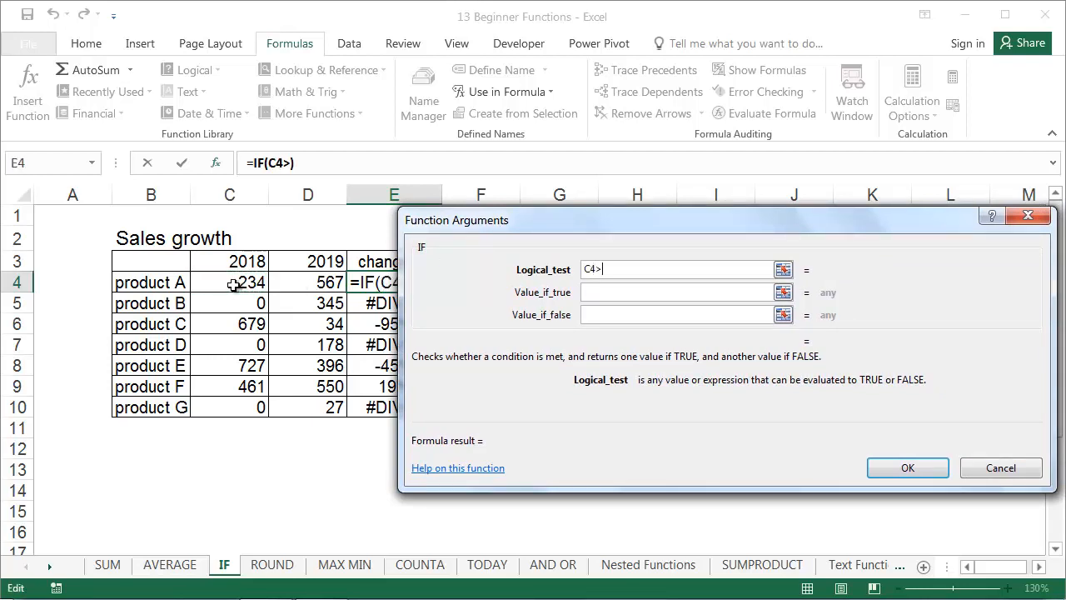
pyautogui.click(593, 293)
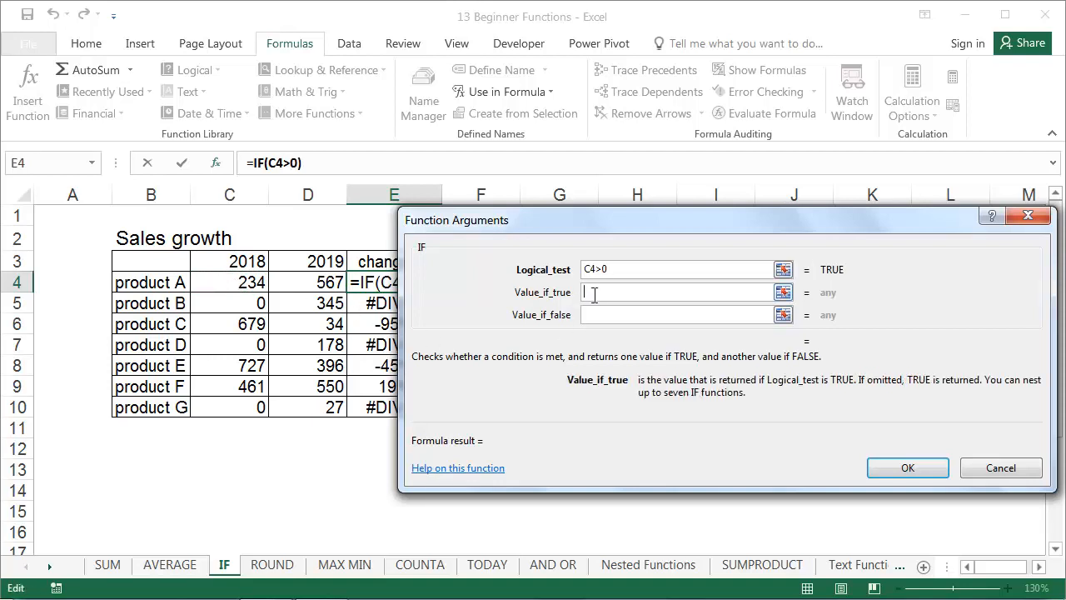
pyautogui.click(313, 281)
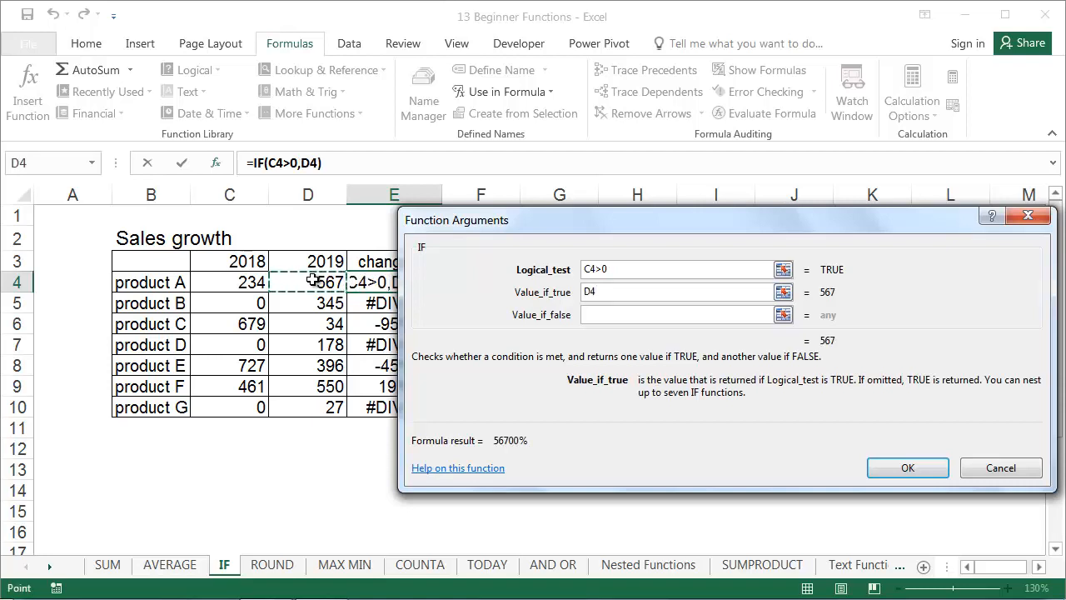
pyautogui.write('/')
pyautogui.click(261, 281)
pyautogui.write('-1')
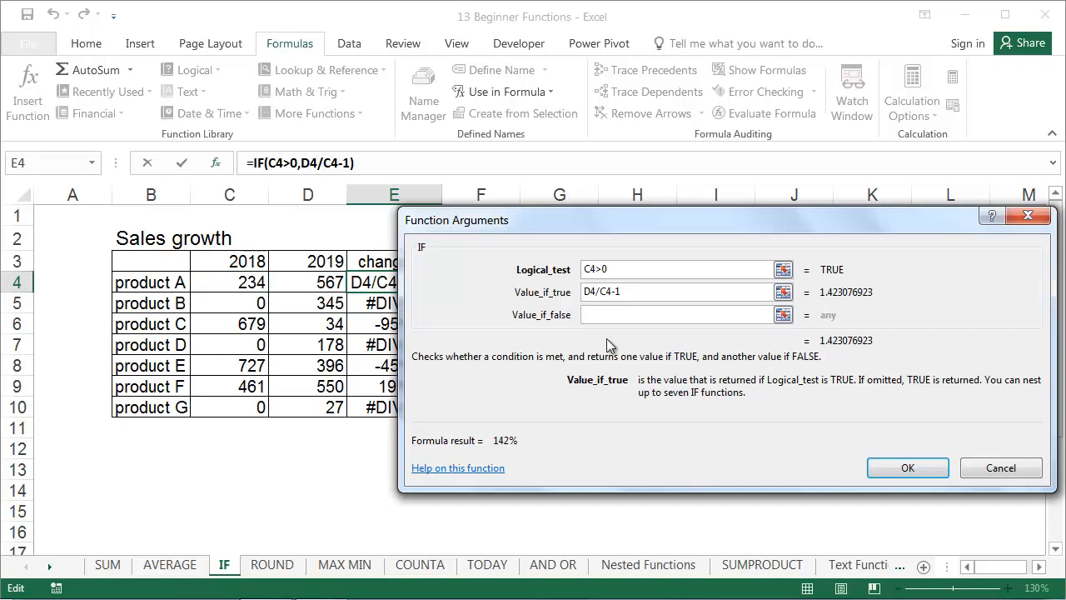
# Set the value-if-false to "-------" and fill the finished IF formula from E4 down to E10
pyautogui.click(598, 317)
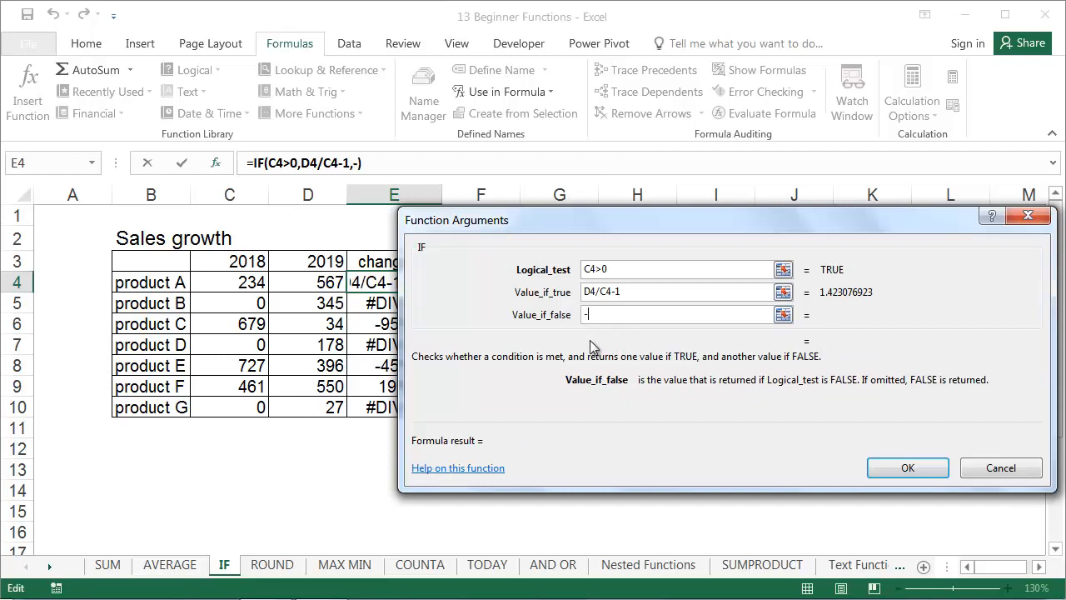
pyautogui.write('--------')
pyautogui.press('BackSpace')
pyautogui.click(913, 463)
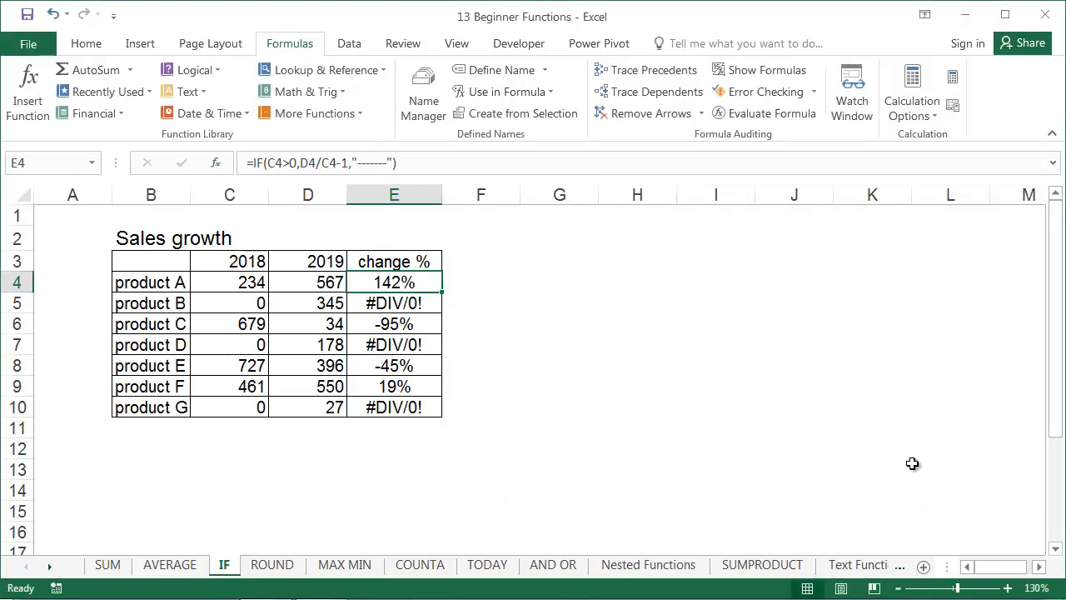
pyautogui.doubleClick(442, 290)
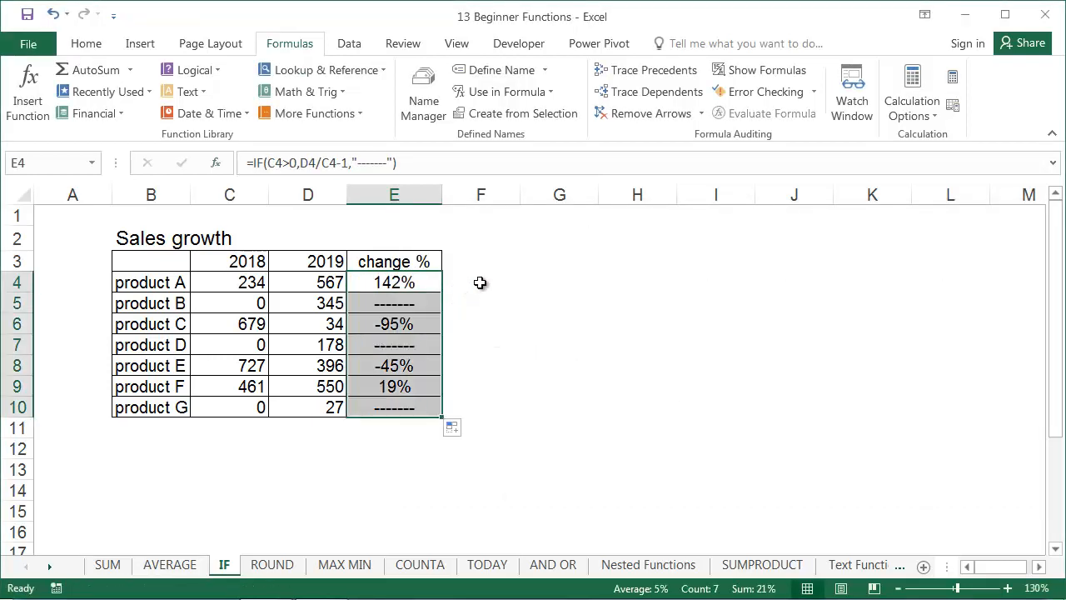
pyautogui.click(481, 283)
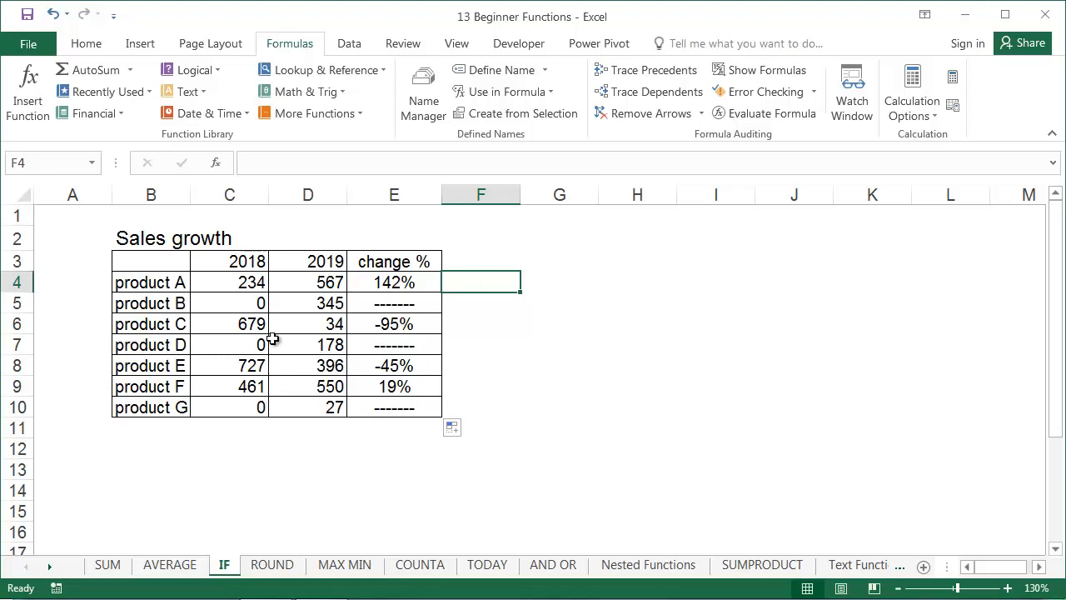
# On the ROUND sheet, enter =ROUND(B3,D3) in C3 to round the number by the given number of digits
pyautogui.click(273, 565)
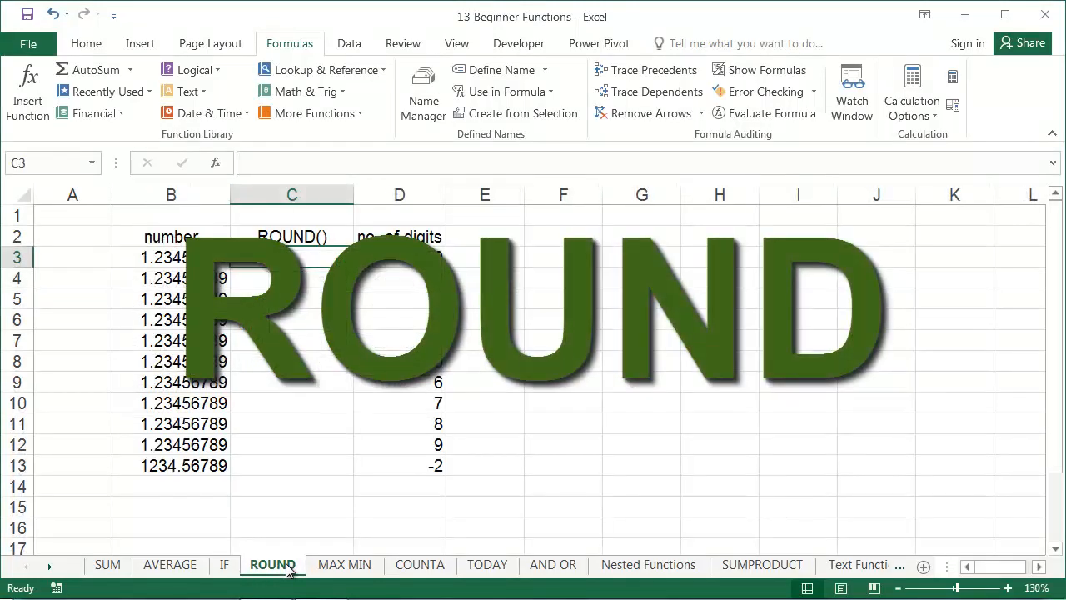
pyautogui.write('=')
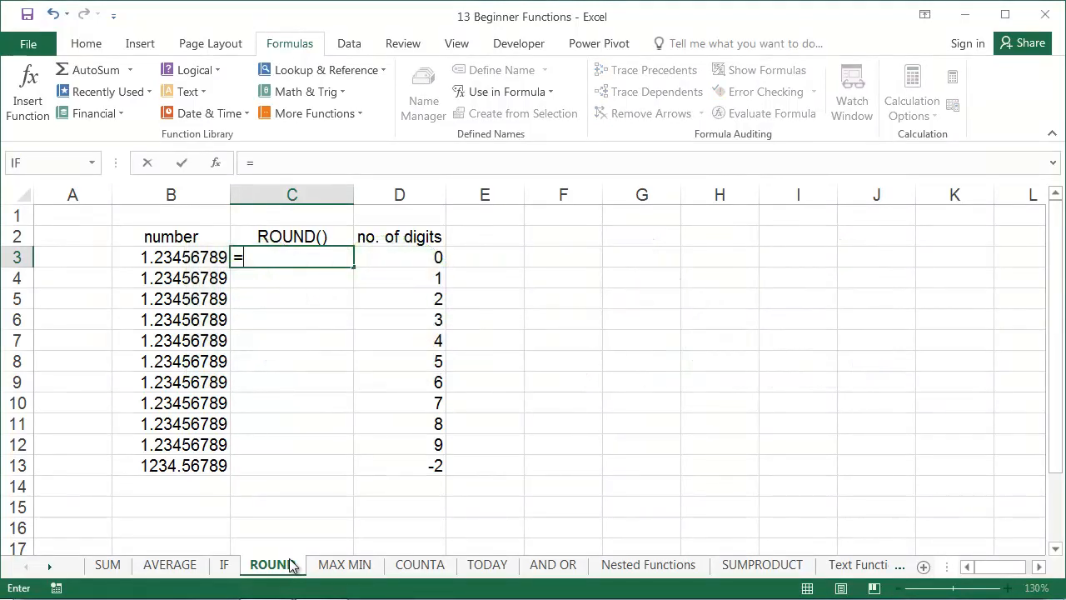
pyautogui.write('roun')
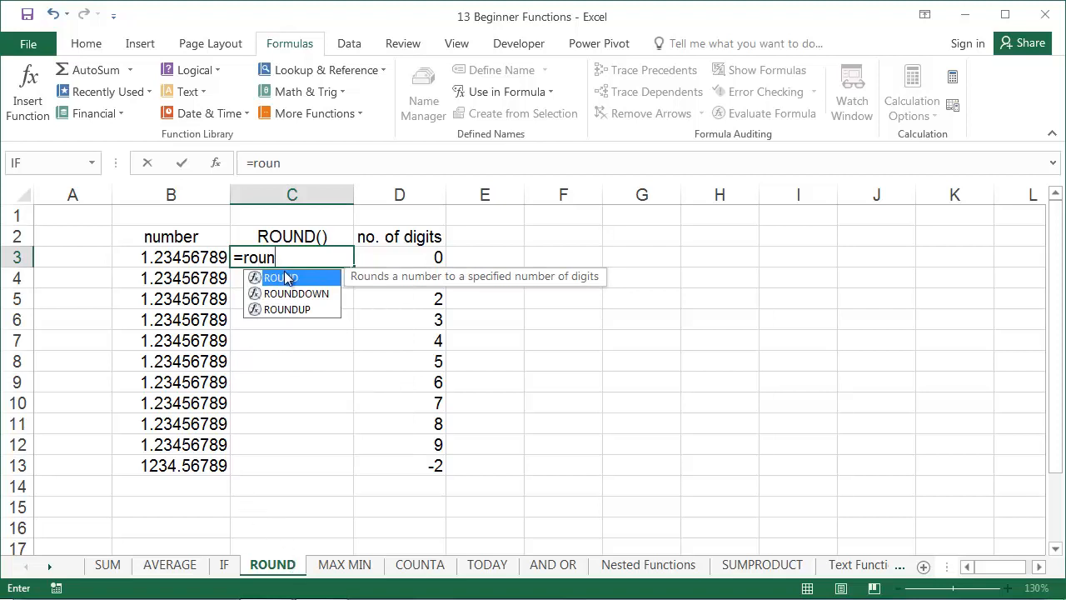
pyautogui.doubleClick(286, 278)
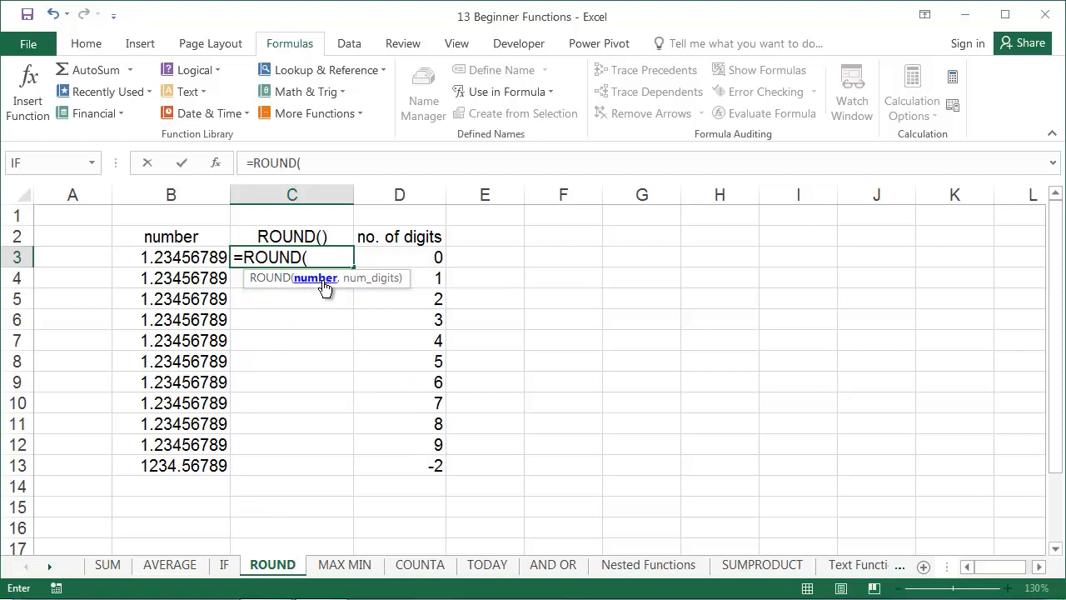
pyautogui.click(191, 257)
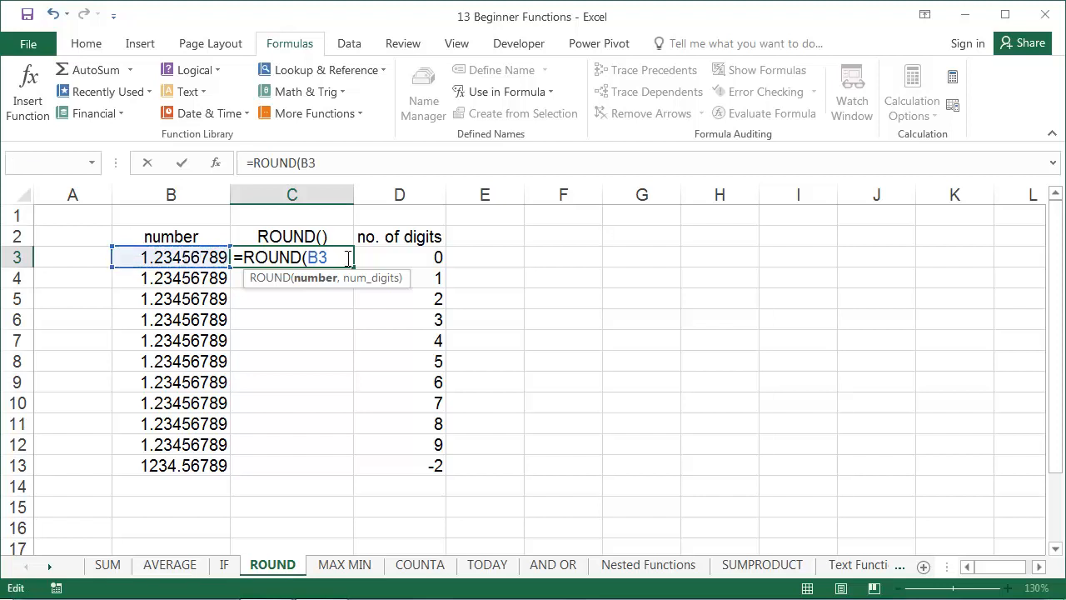
pyautogui.write(',')
pyautogui.click(428, 255)
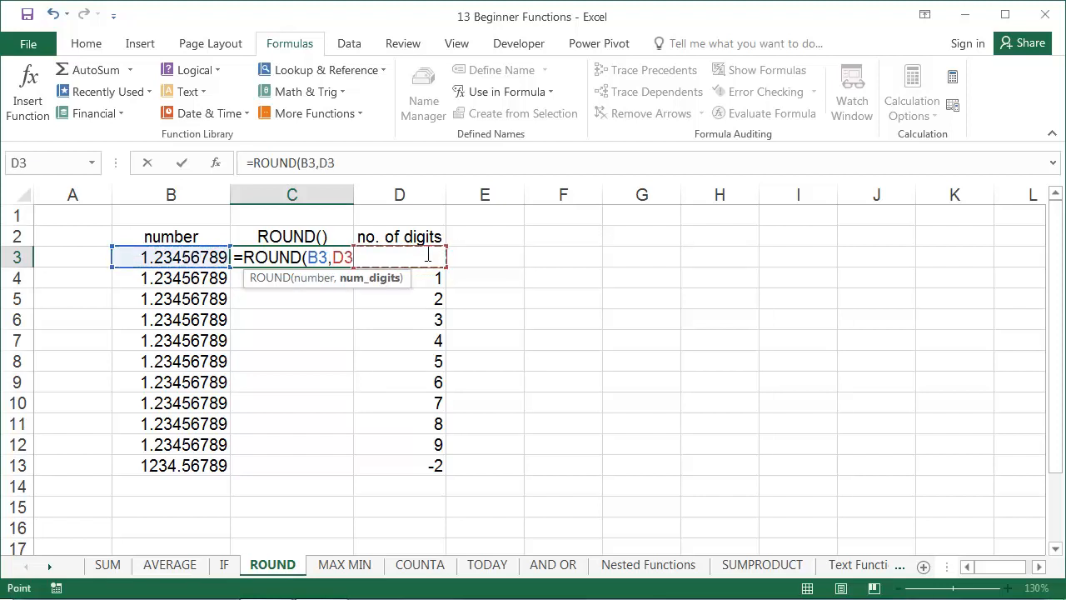
pyautogui.press('Return')
# Fill the ROUND formula from C3 down to C13 and check the rounding in rows 6 and 13
pyautogui.click(345, 258)
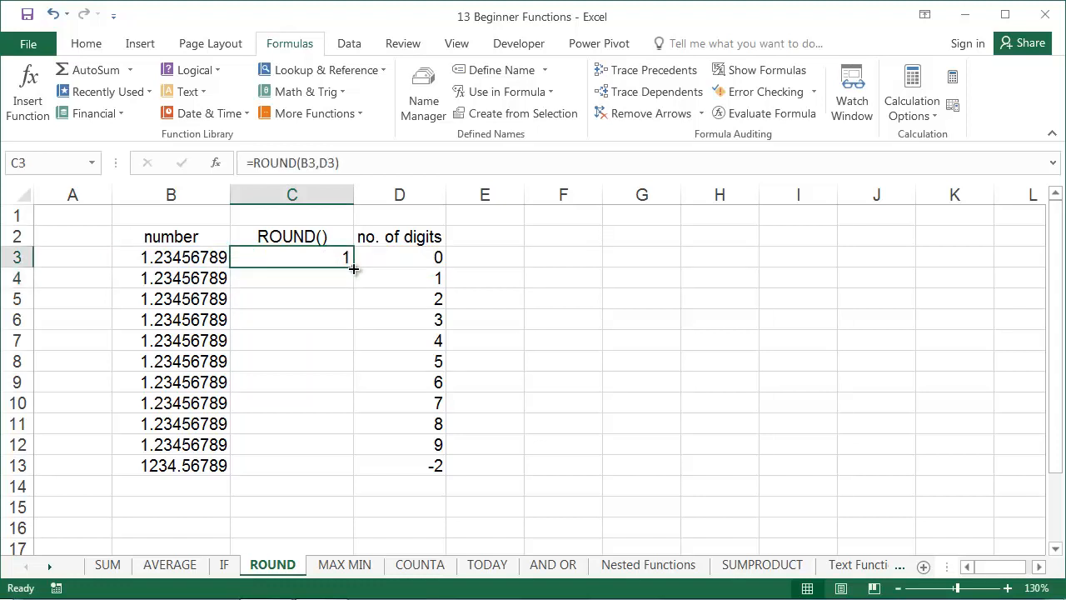
pyautogui.doubleClick(353, 267)
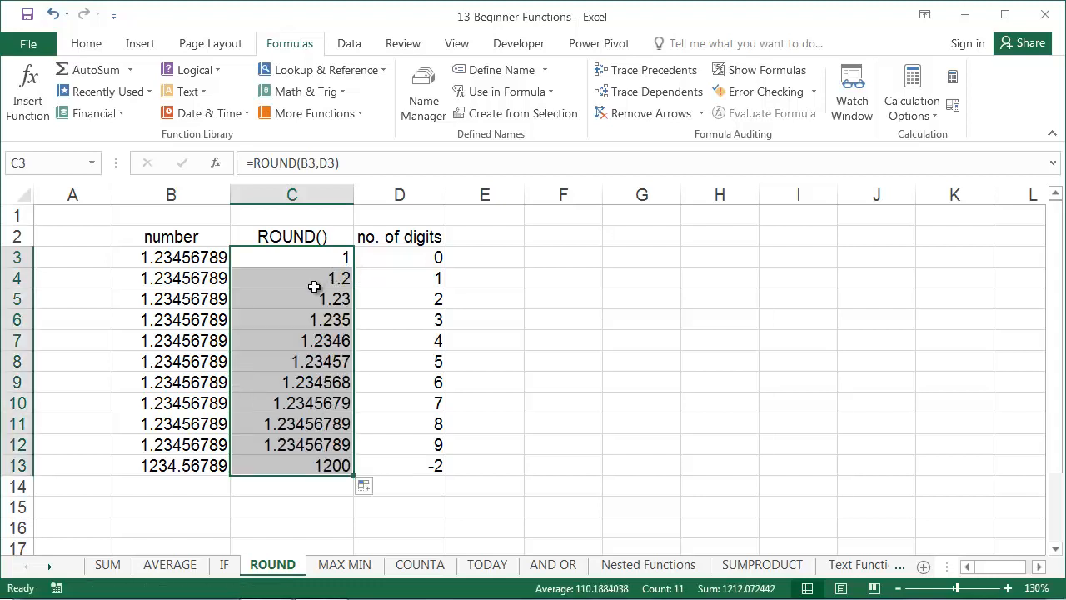
pyautogui.moveTo(209, 319); pyautogui.dragTo(289, 319)
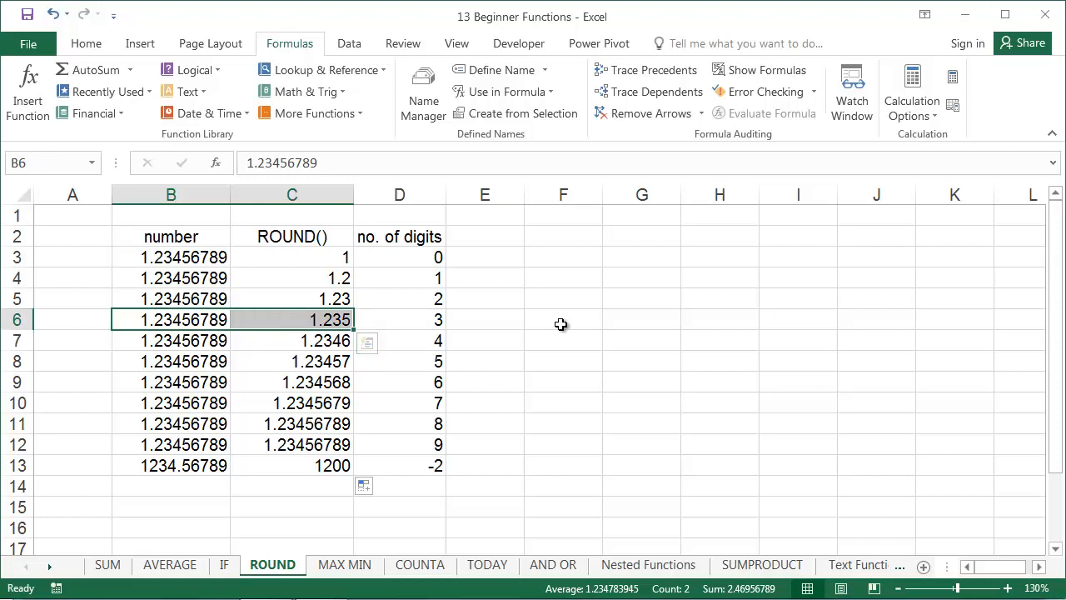
pyautogui.moveTo(433, 464); pyautogui.dragTo(329, 470)
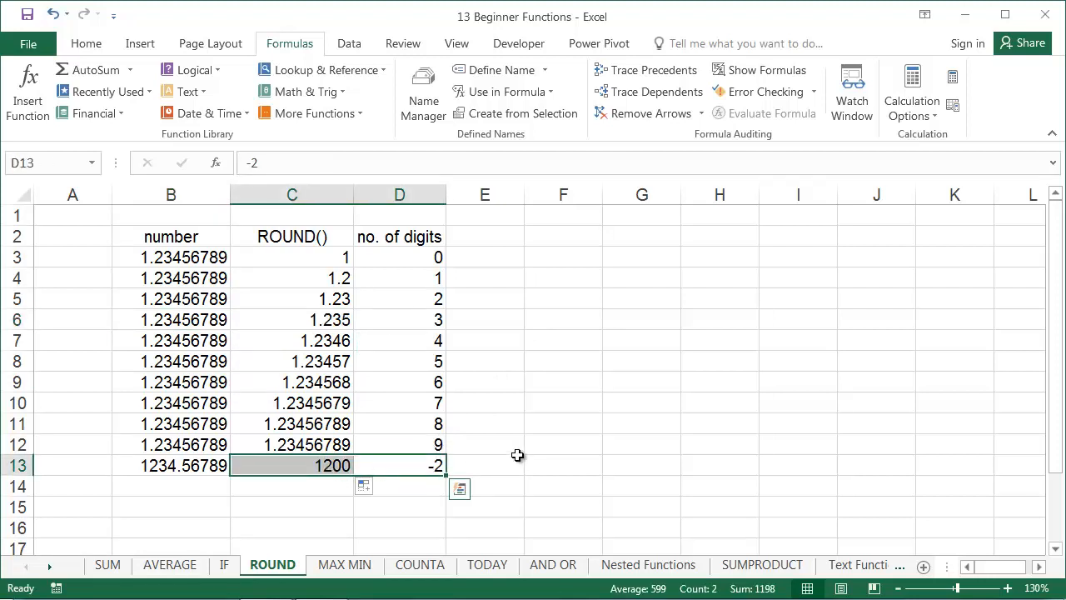
# On the MAX MIN sheet, enter =MIN(C4:C13) in C15 to return the best running time
pyautogui.click(361, 568)
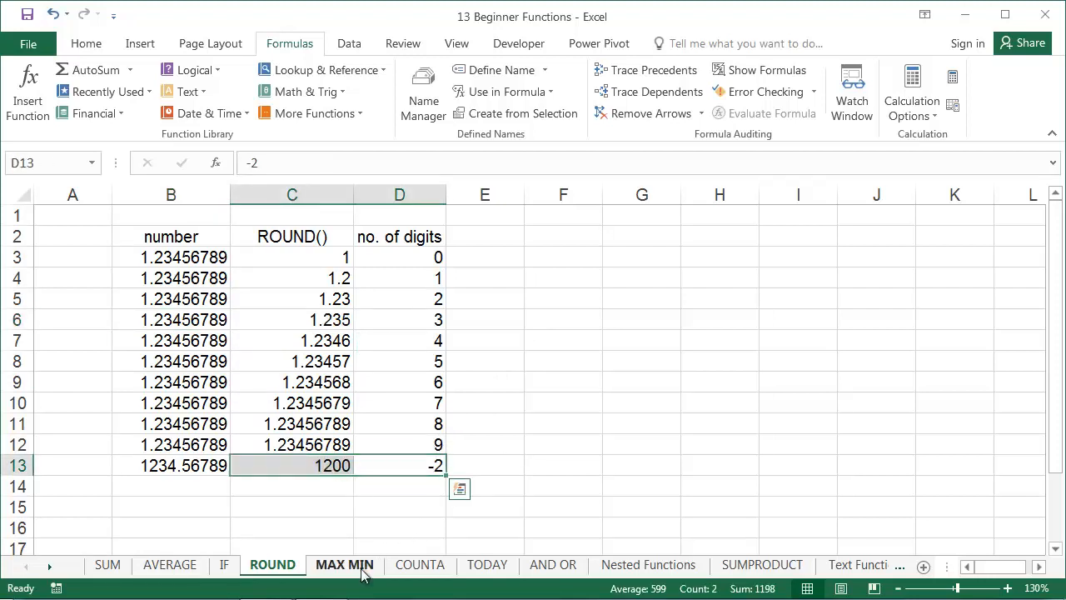
pyautogui.click(333, 494)
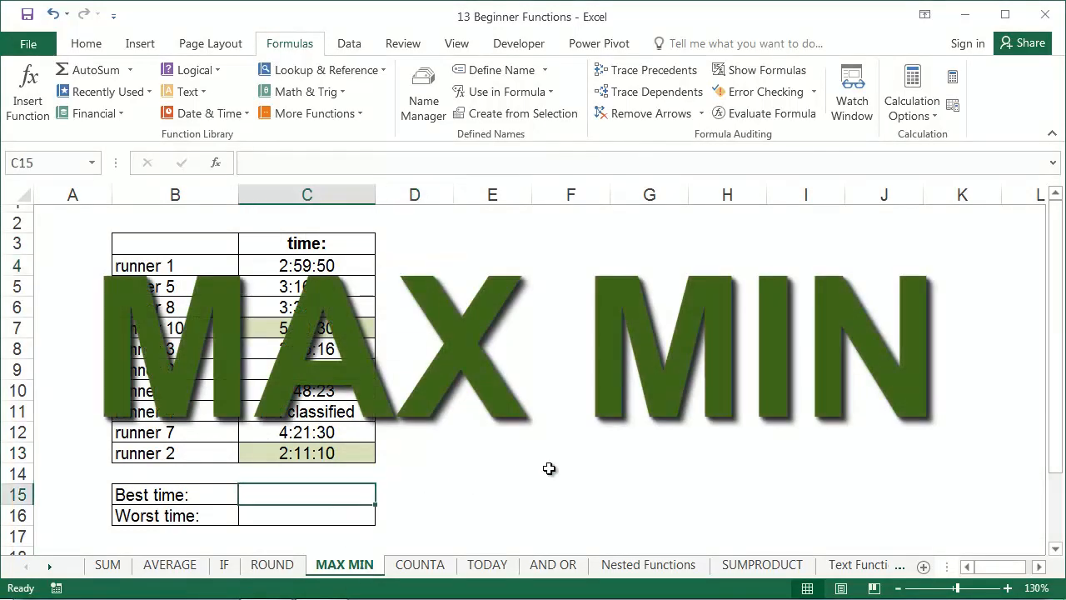
pyautogui.write('=min')
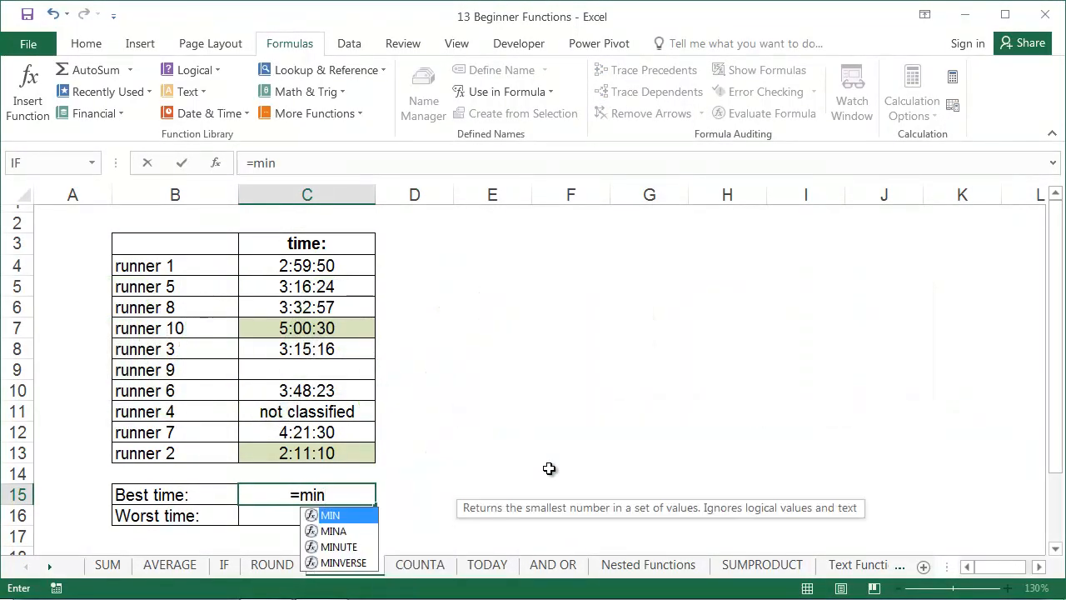
pyautogui.press('Tab')
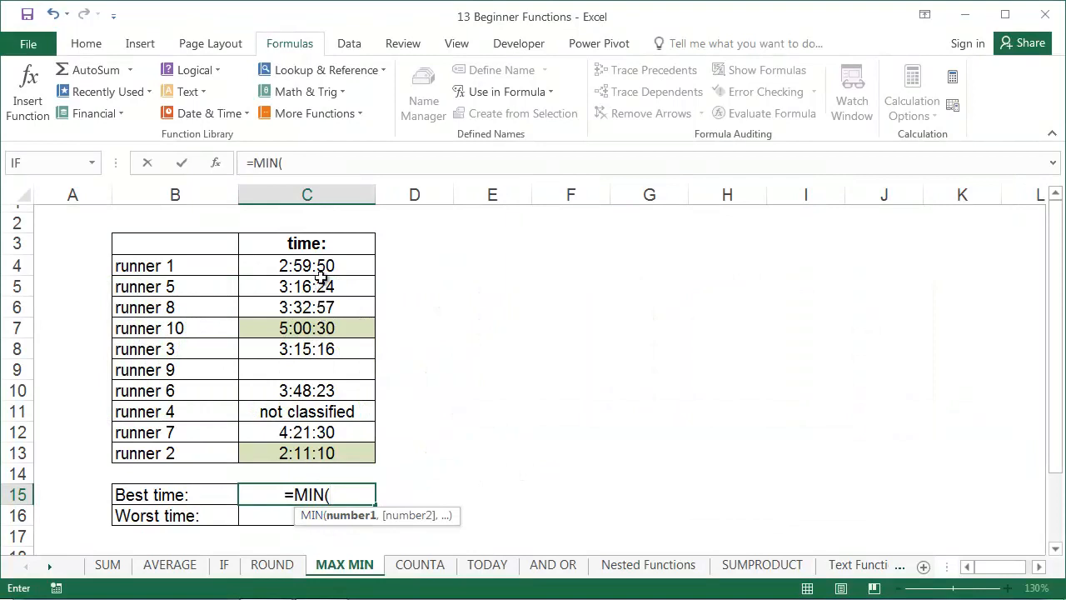
pyautogui.moveTo(320, 269); pyautogui.dragTo(322, 450)
pyautogui.press('Return')
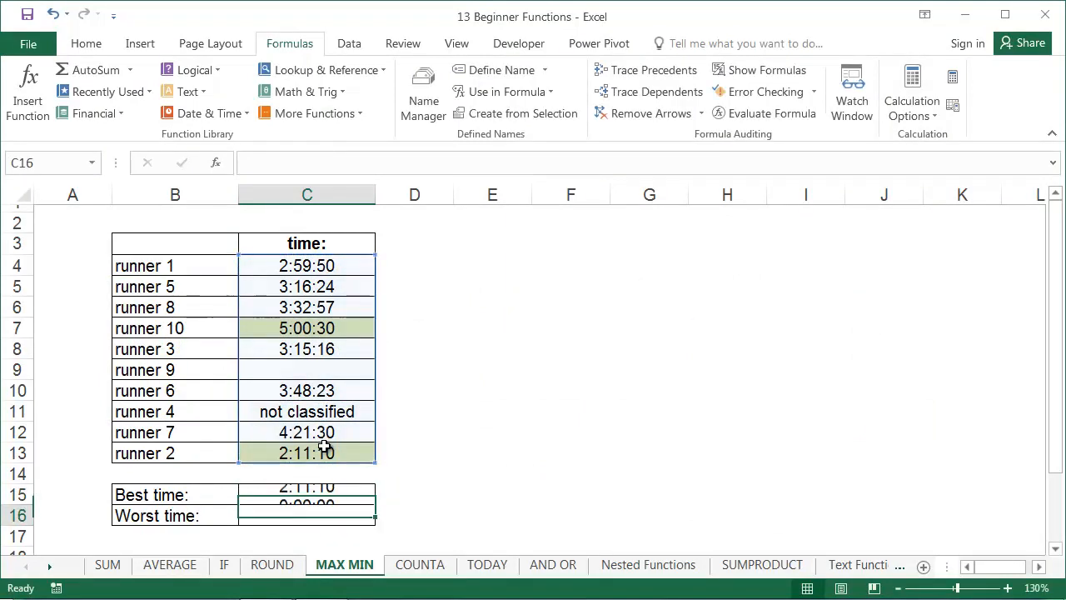
# Enter =MAX(C4:C13) in C16 to return the worst time, and reselect the best-time cell C15
pyautogui.write('=ma')
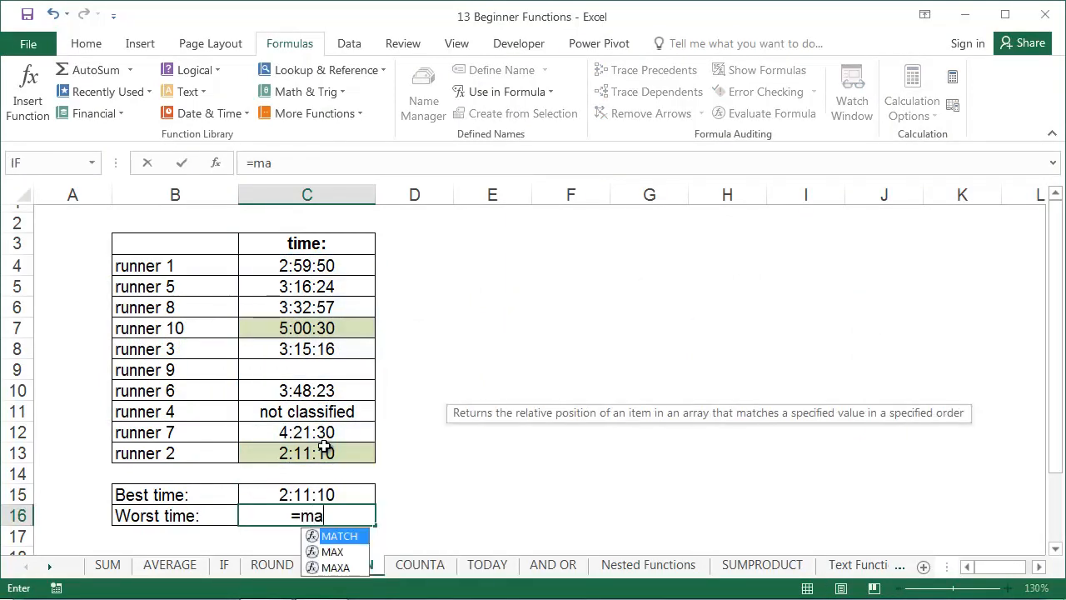
pyautogui.doubleClick(332, 551)
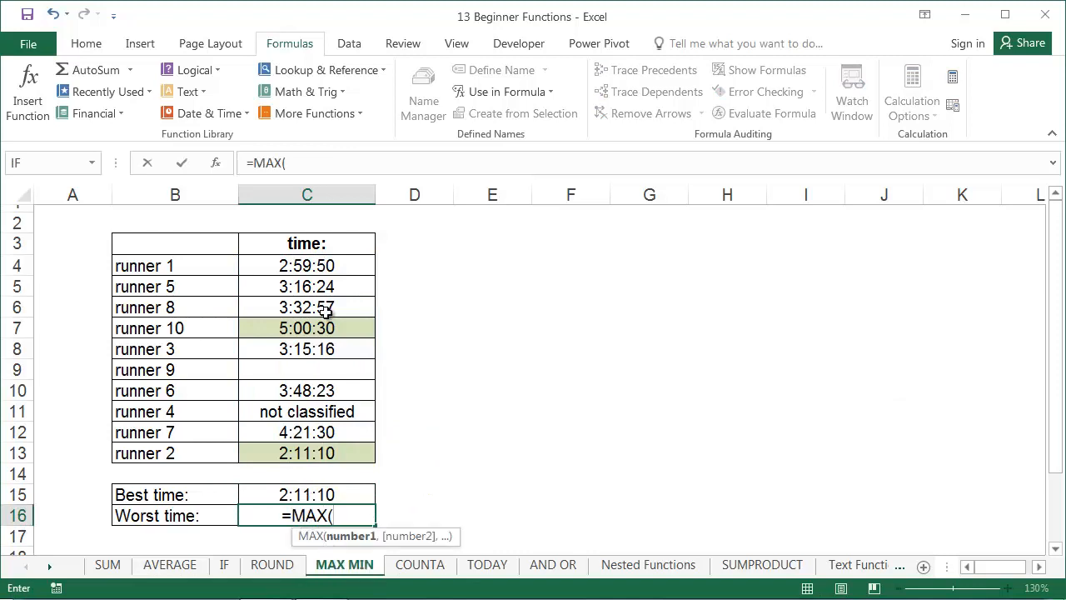
pyautogui.moveTo(322, 265); pyautogui.dragTo(326, 450)
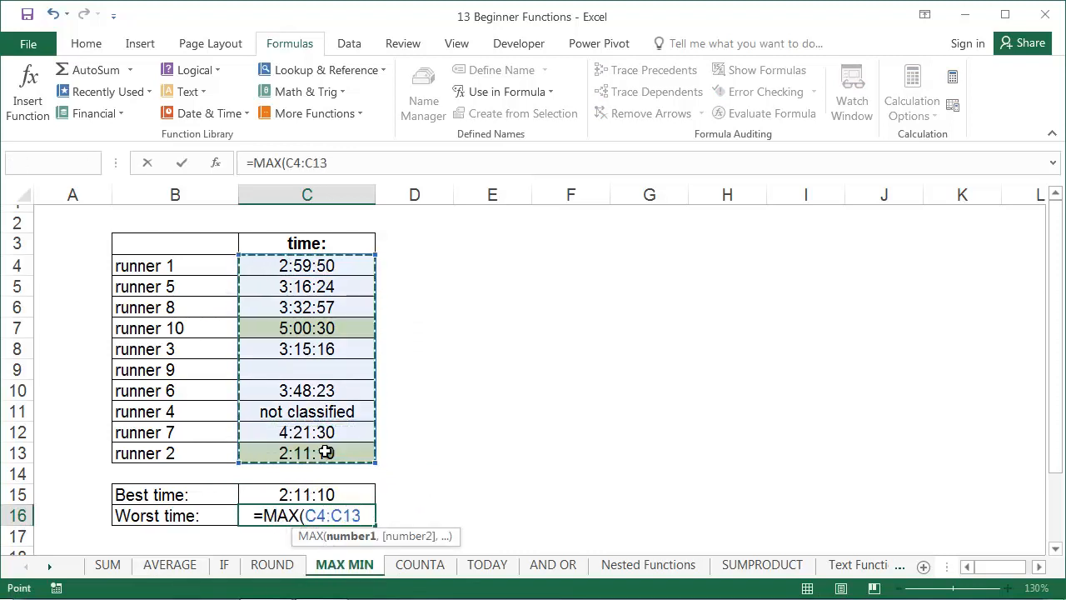
pyautogui.press('Return')
pyautogui.click(330, 491)
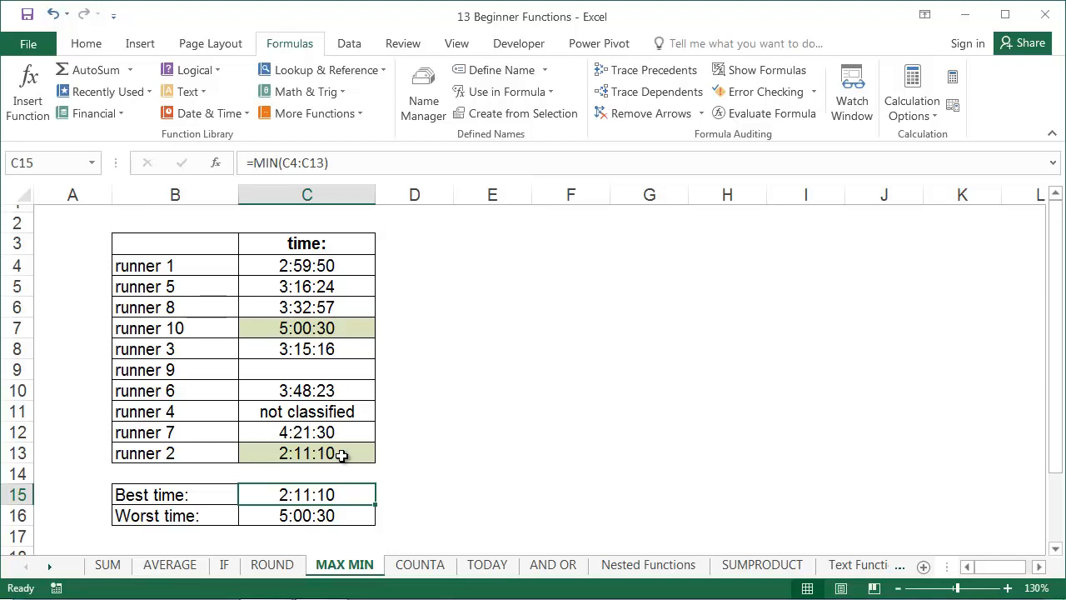
# On the COUNTA sheet, enter =COUNTA(C5:C14) in C15 and fill it across to I15 to count discounts per month
pyautogui.click(417, 564)
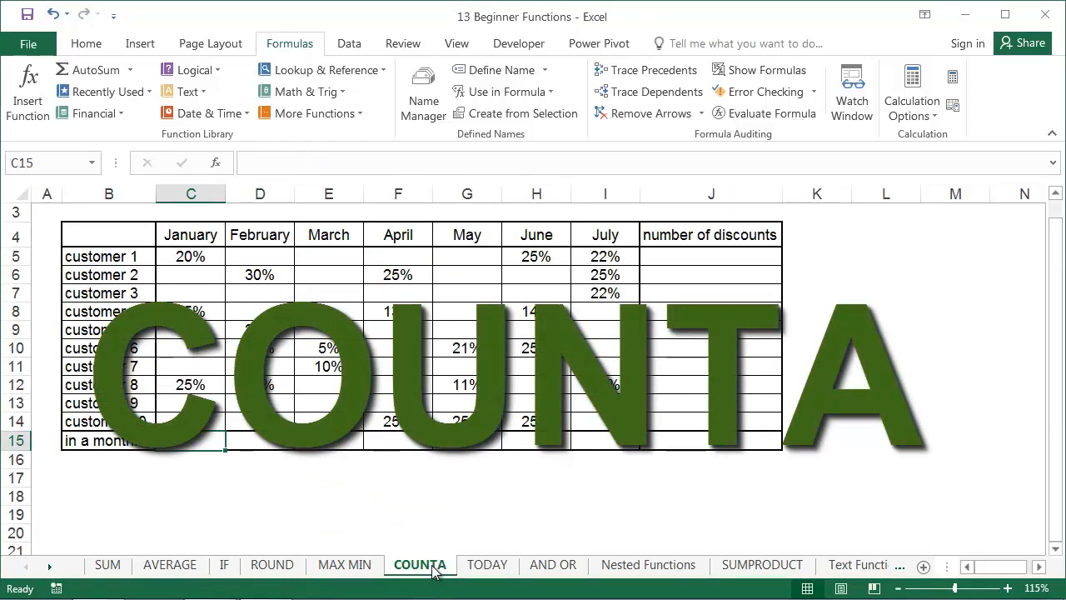
pyautogui.write('=COUN')
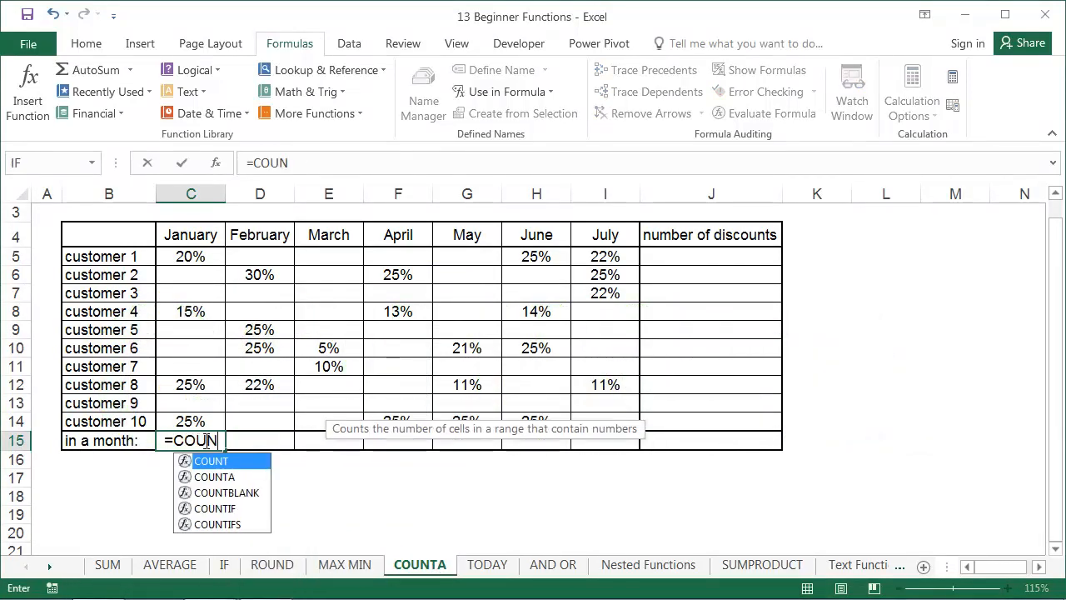
pyautogui.doubleClick(237, 476)
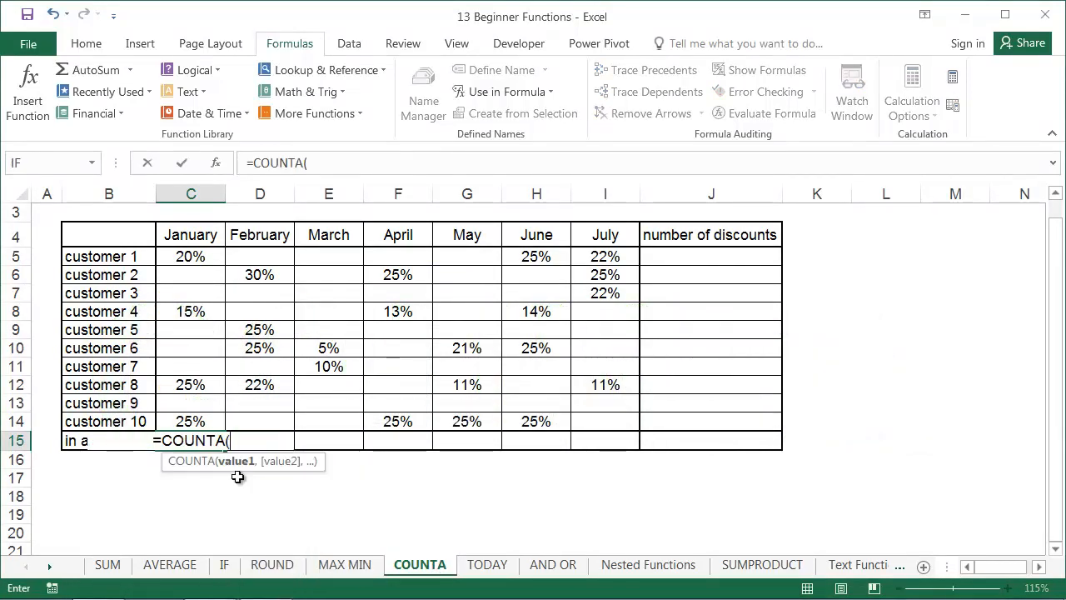
pyautogui.moveTo(185, 254); pyautogui.dragTo(186, 419)
pyautogui.press('Return')
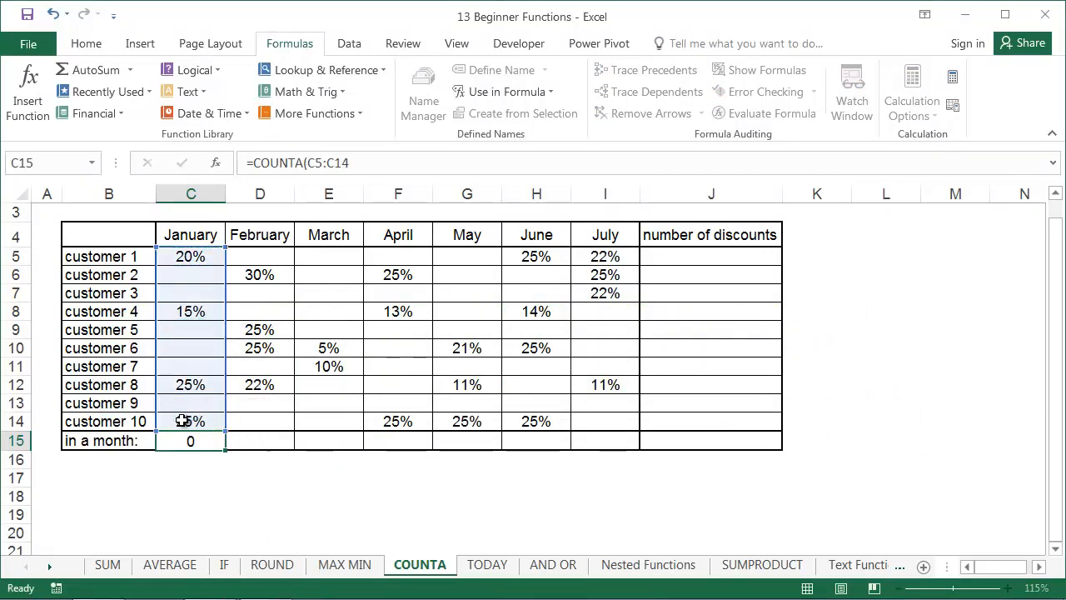
pyautogui.click(208, 439)
pyautogui.moveTo(224, 448); pyautogui.dragTo(633, 446)
# Enter =COUNTA(C5:I5) in J5 and fill it down to J14 to count each customer's discounts
pyautogui.click(678, 263)
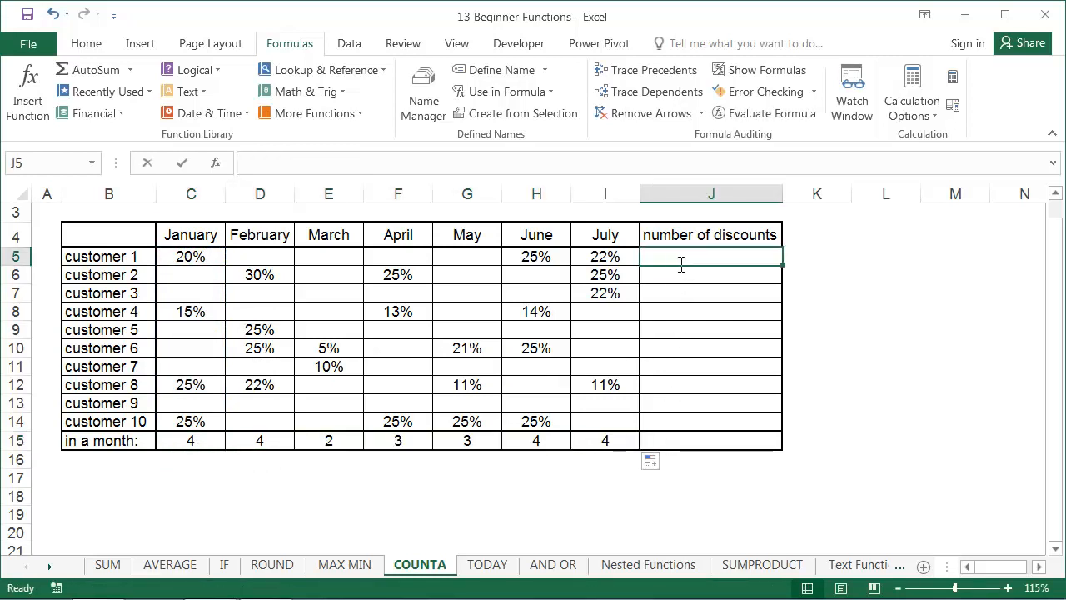
pyautogui.write('=COU')
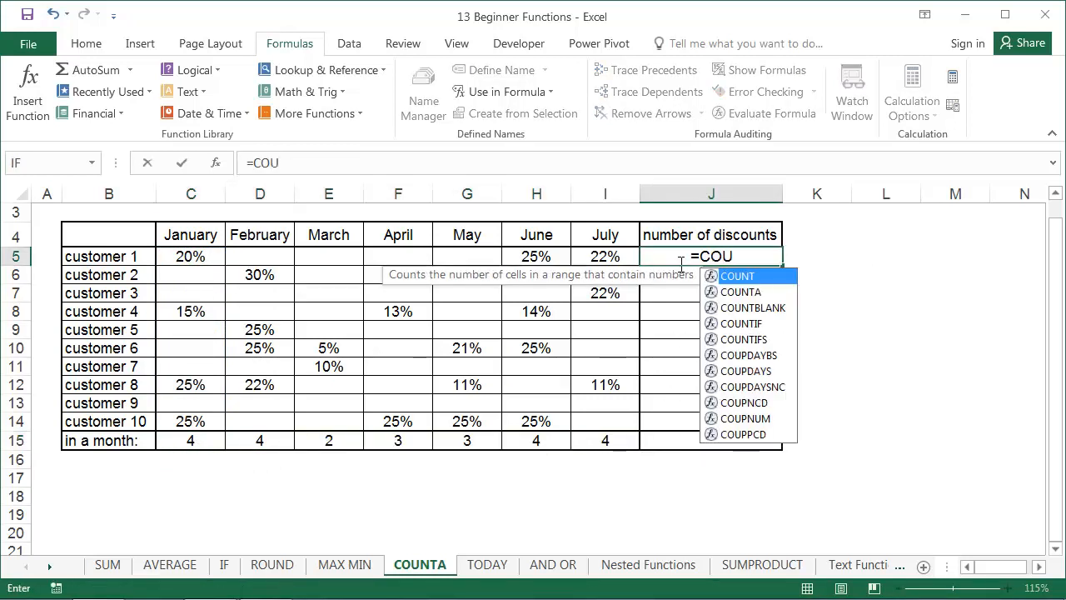
pyautogui.doubleClick(733, 292)
pyautogui.moveTo(190, 255); pyautogui.dragTo(619, 255)
pyautogui.press('Return')
pyautogui.click(748, 255)
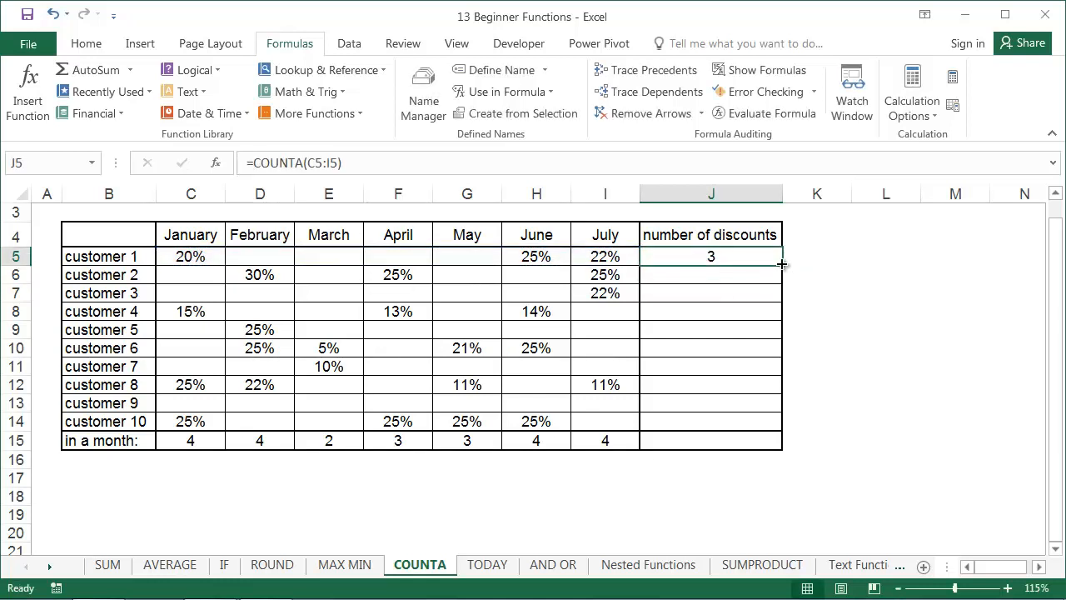
pyautogui.moveTo(782, 263); pyautogui.dragTo(784, 430)
# Total the number of discounts in J15 with =SUM(J5:J14)
pyautogui.click(761, 441)
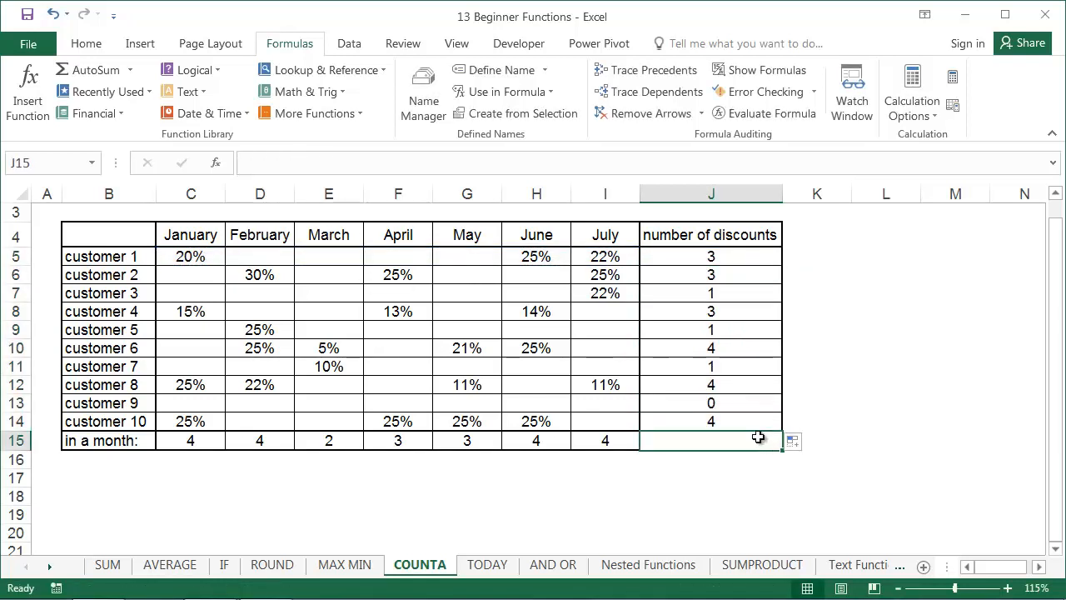
pyautogui.hotkey('alt', '=')
pyautogui.press('Return')
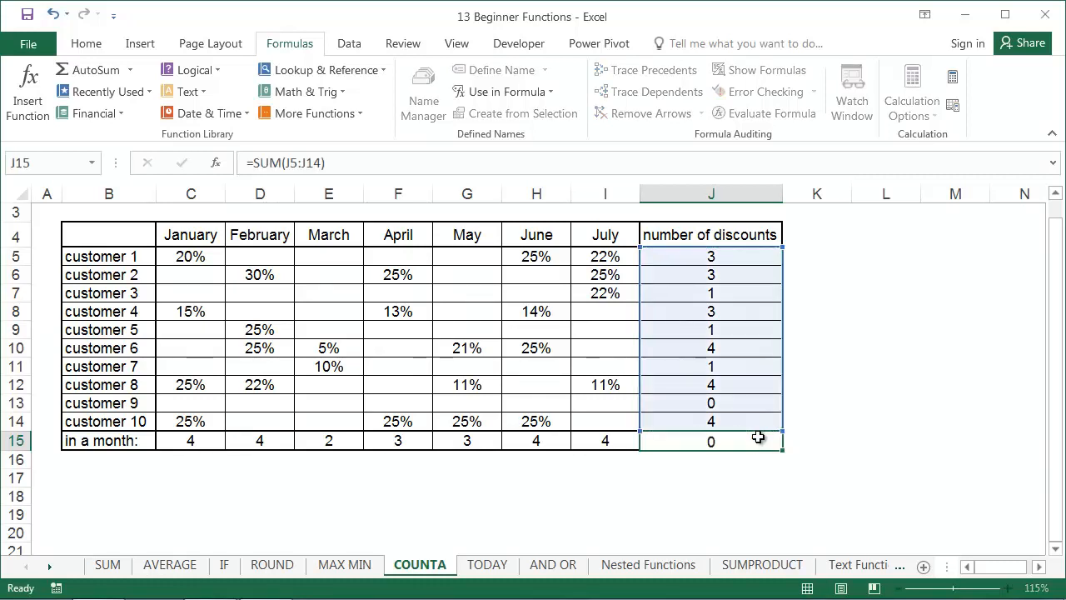
pyautogui.press('Return')
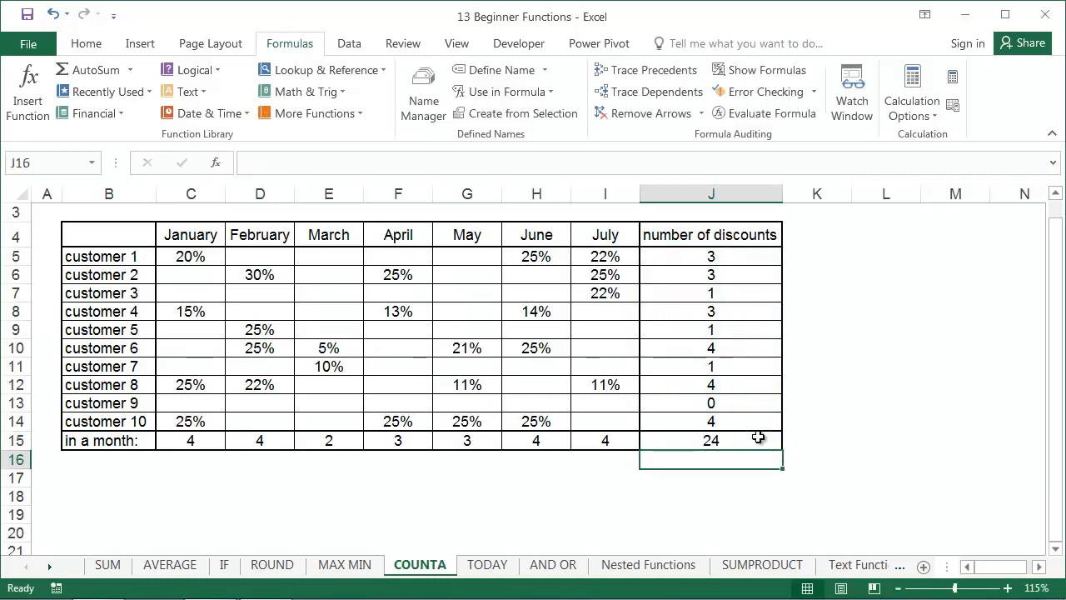
# On the TODAY sheet, enter =TODAY()-C3 in D3 to calculate the days since supplier A's delivery date
pyautogui.click(488, 567)
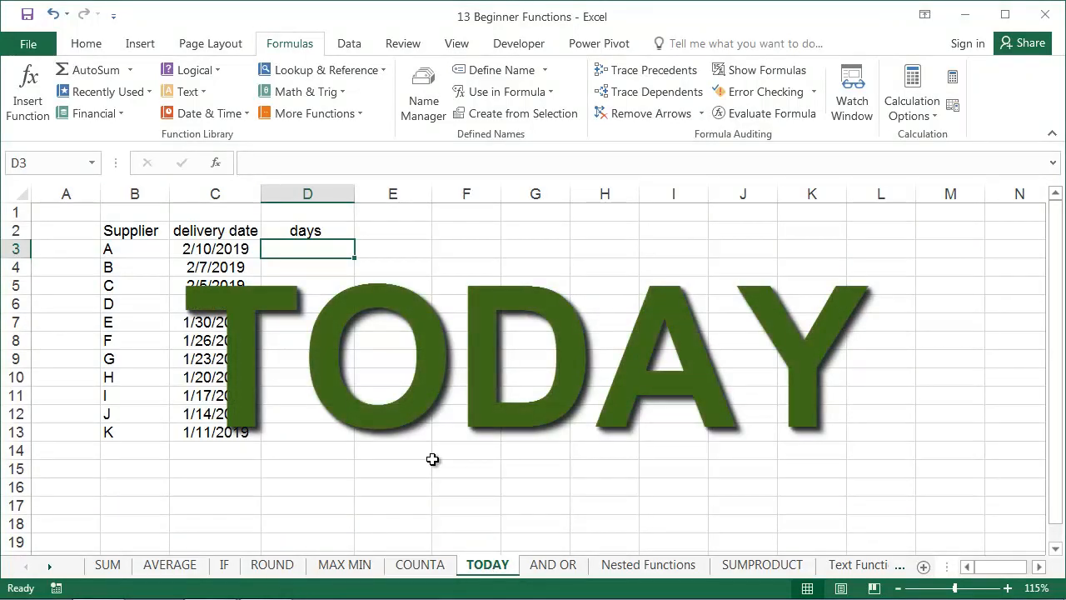
pyautogui.write('=TOD')
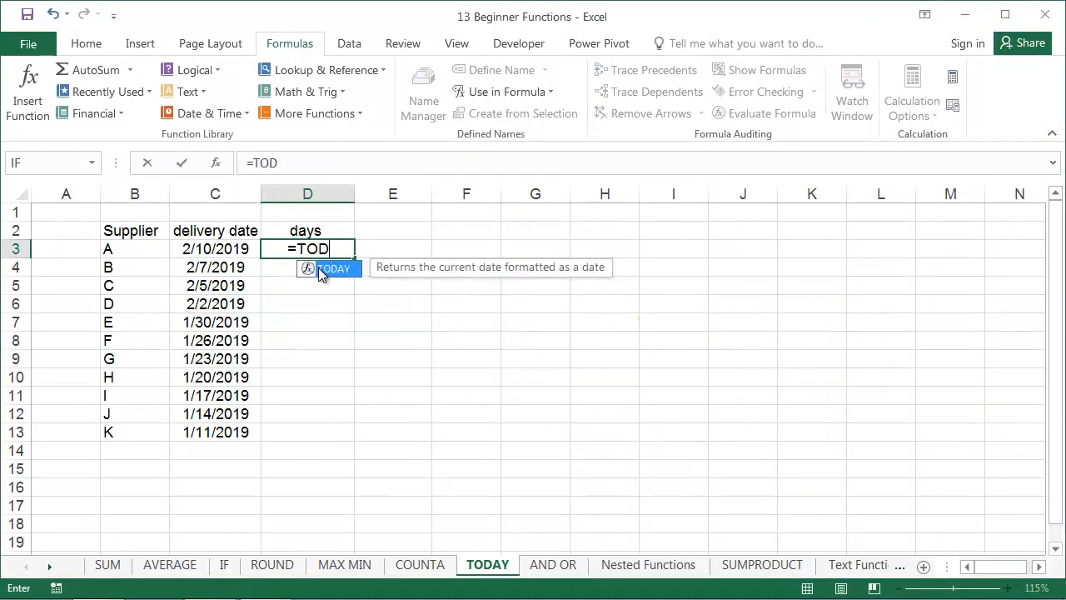
pyautogui.doubleClick(320, 269)
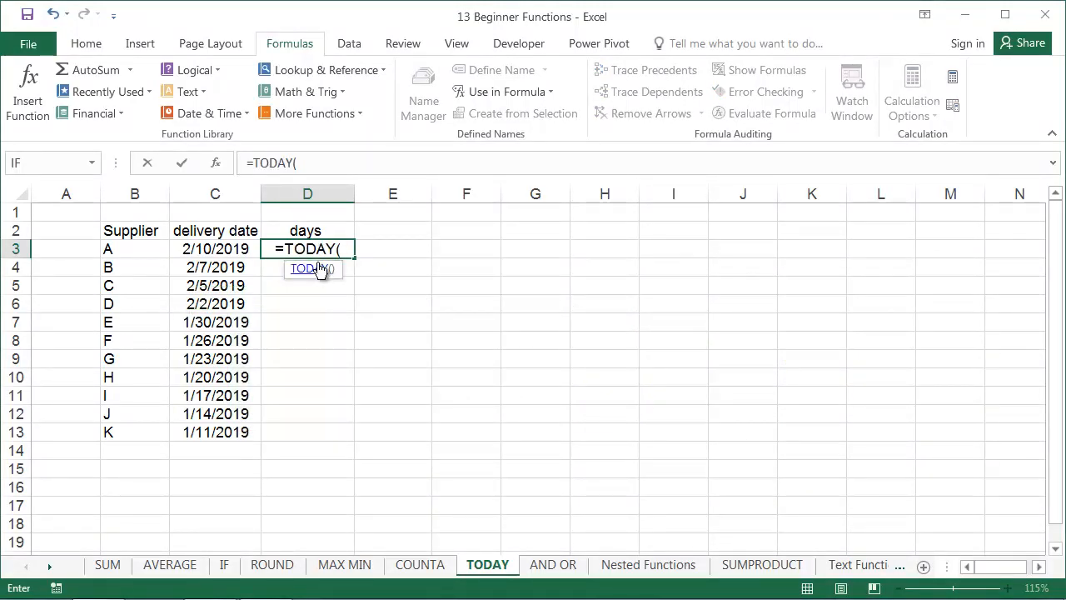
pyautogui.write(')')
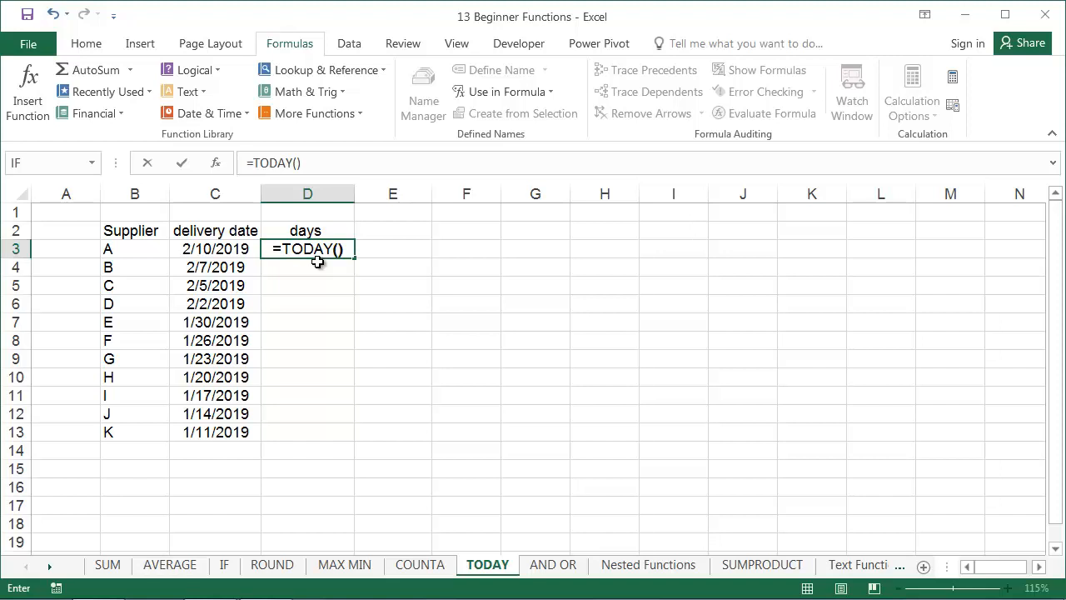
pyautogui.write('-')
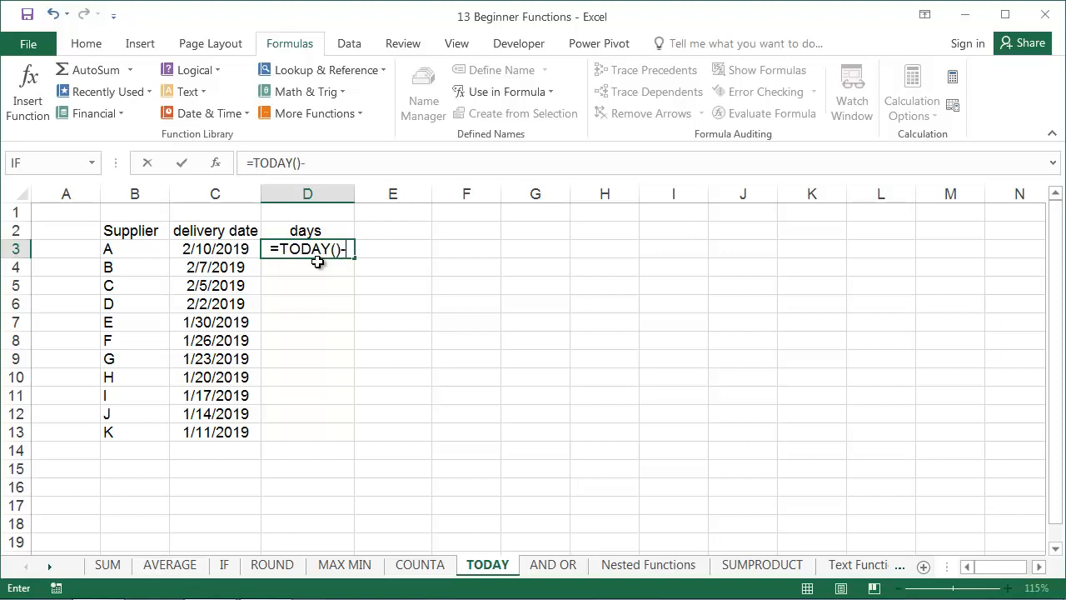
pyautogui.click(223, 250)
pyautogui.press('Return')
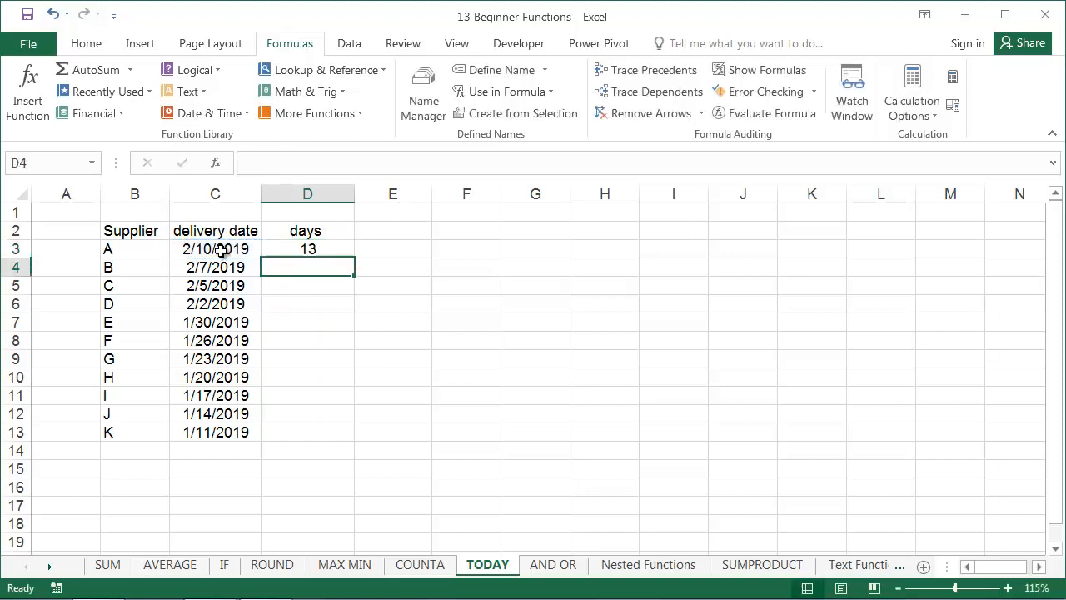
# Fill the TODAY formula from D3 down to D13 for all suppliers and deselect the range
pyautogui.click(317, 250)
pyautogui.doubleClick(351, 258)
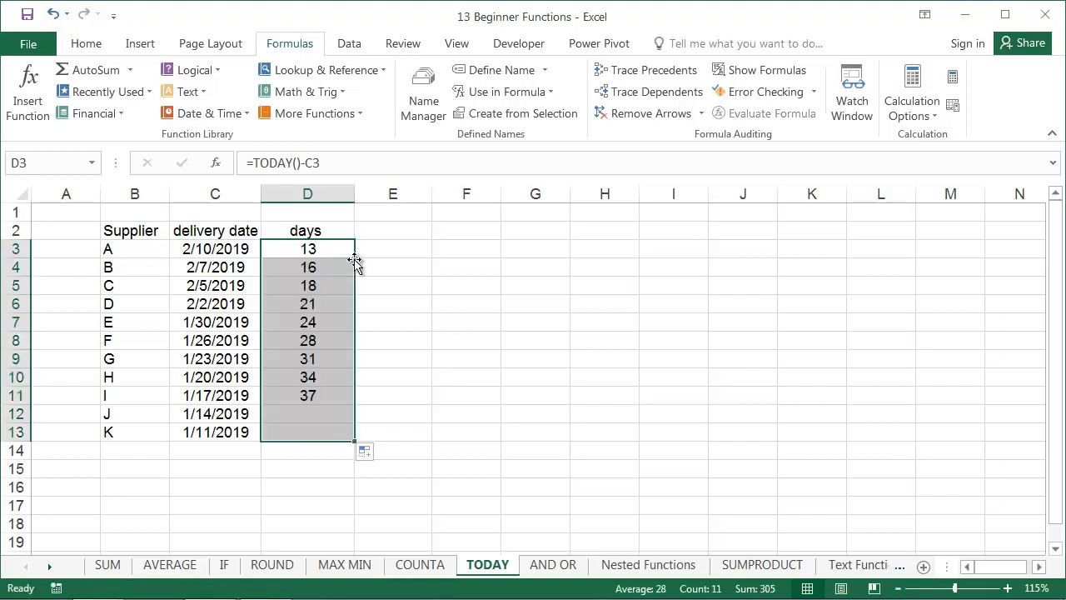
pyautogui.click(369, 261)
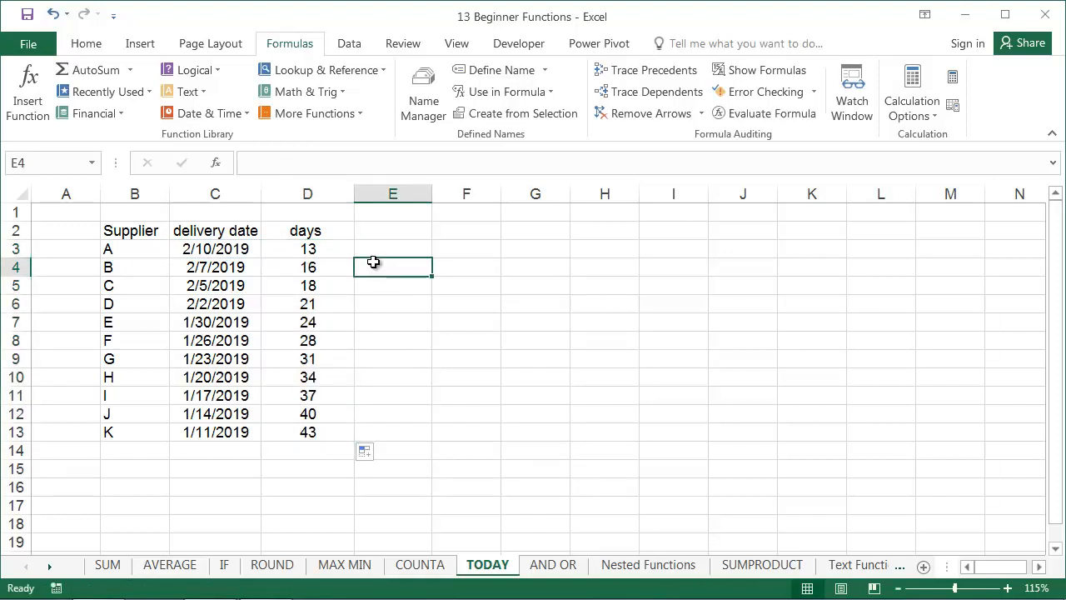
# On the AND OR sheet, enter =AND(C4<50,D4<50,E4<50) in F4 and fill it down to F15
pyautogui.click(550, 567)
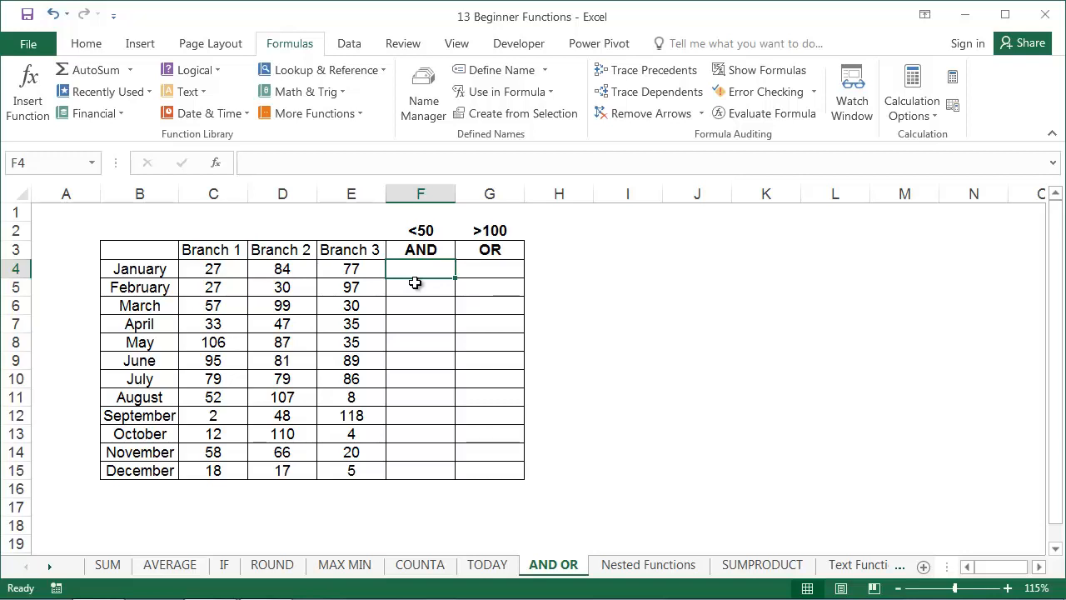
pyautogui.write('=AND(')
pyautogui.click(185, 270)
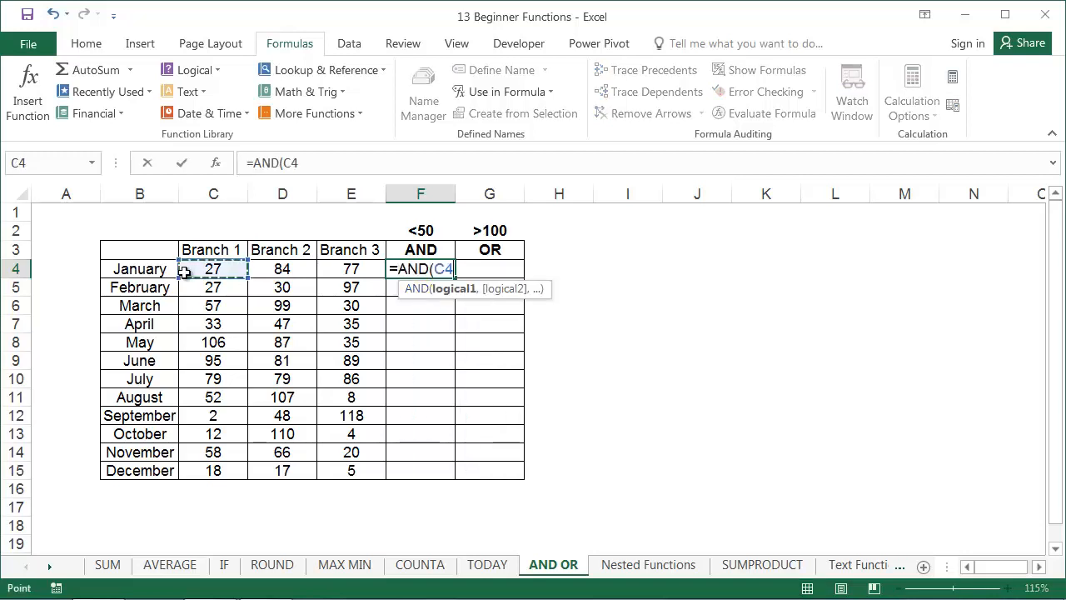
pyautogui.write('<50,')
pyautogui.press('Left')
pyautogui.press('Left')
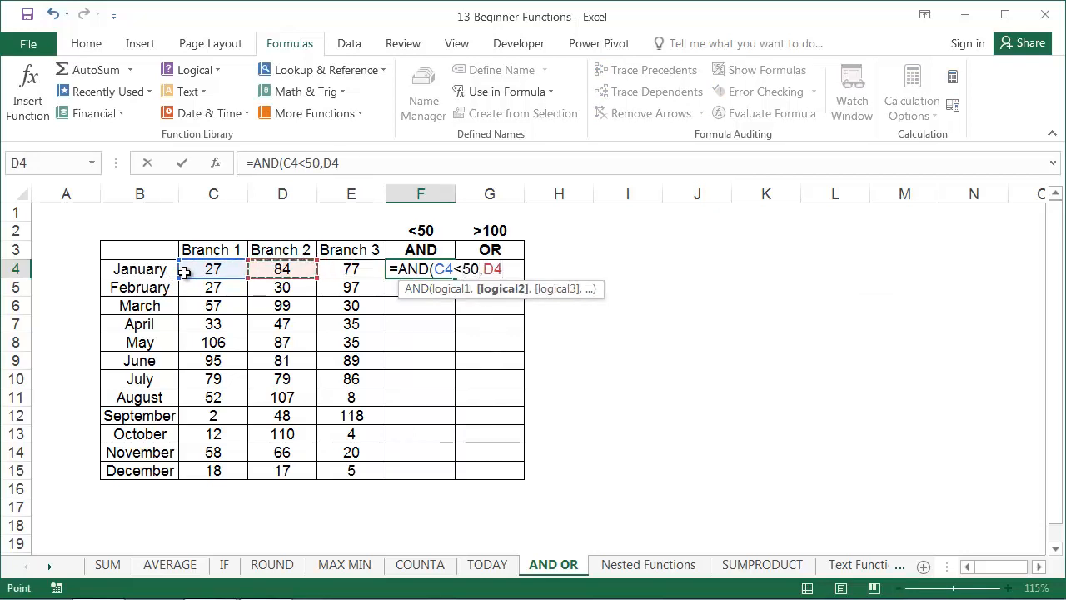
pyautogui.write('<50,')
pyautogui.press('Left')
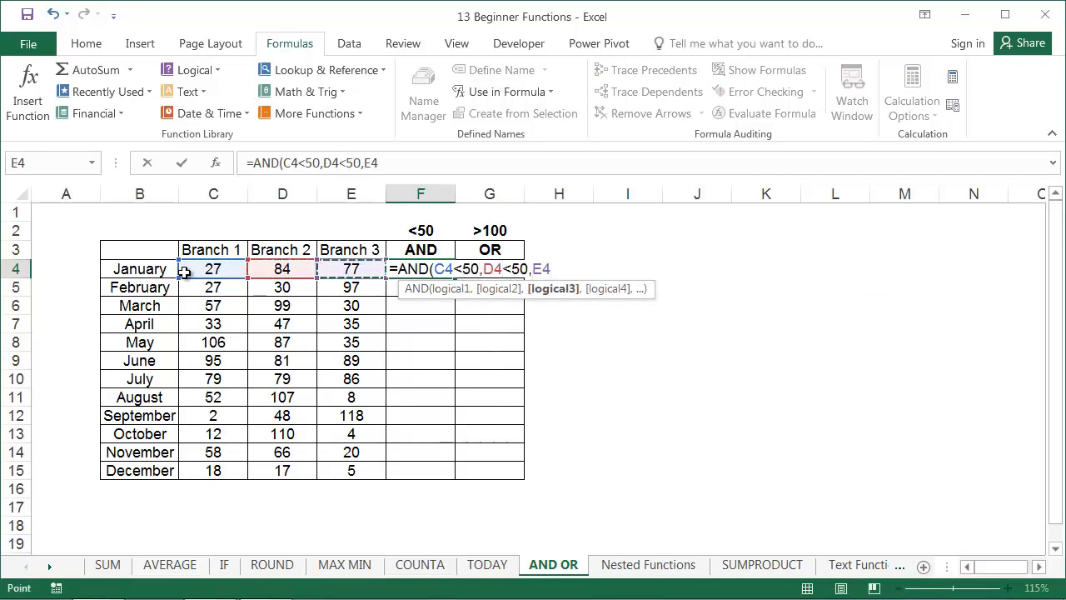
pyautogui.write('<50)')
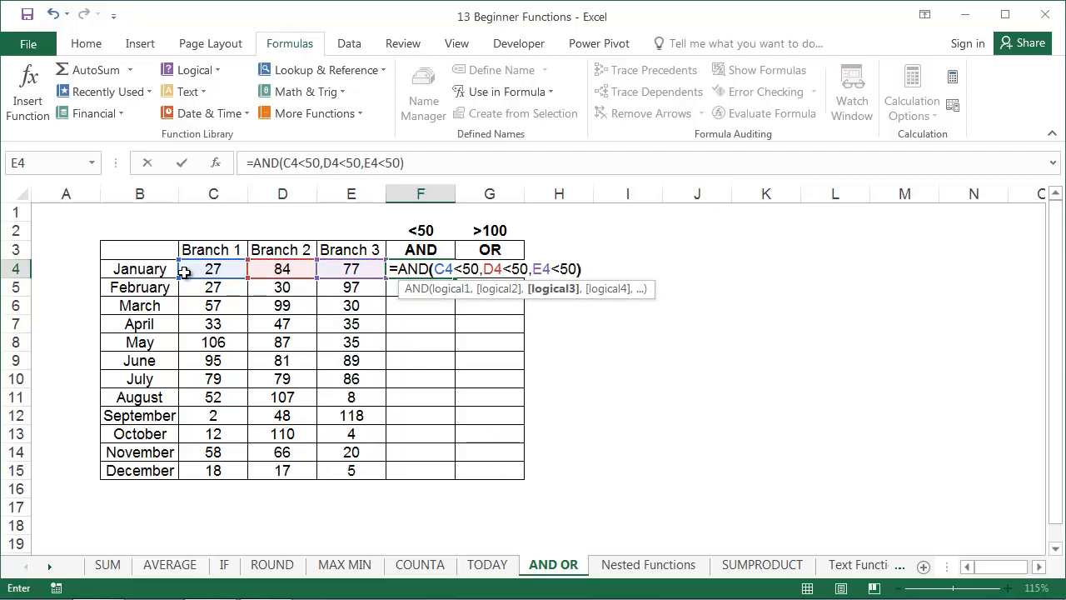
pyautogui.press('Return')
pyautogui.click(416, 269)
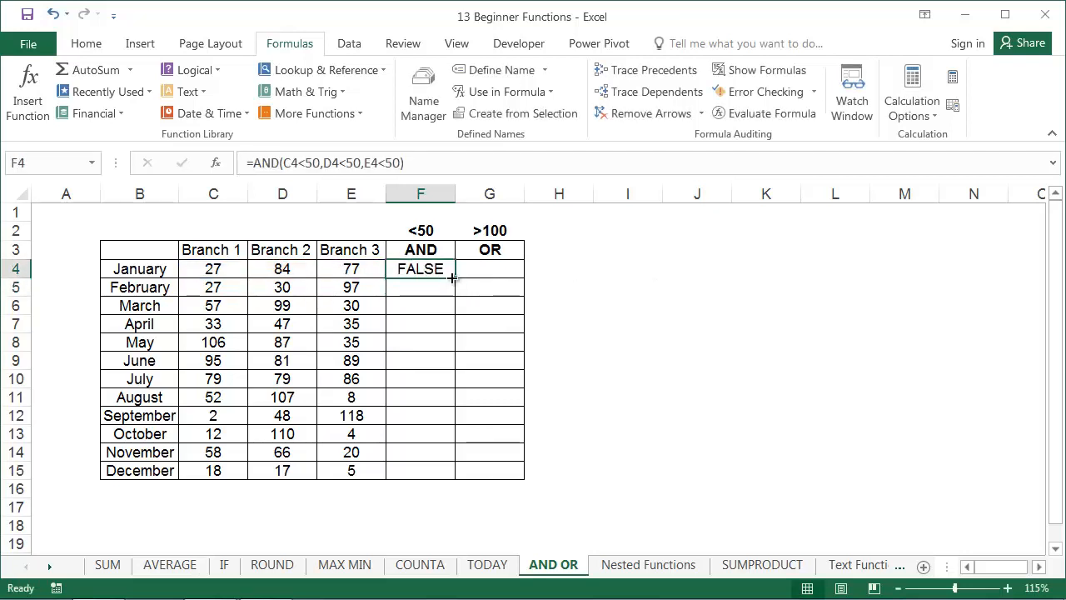
pyautogui.doubleClick(455, 278)
# Enter =OR(C4>100,D4>100,E4>100) in G4 and fill it down the OR column to December
pyautogui.click(483, 270)
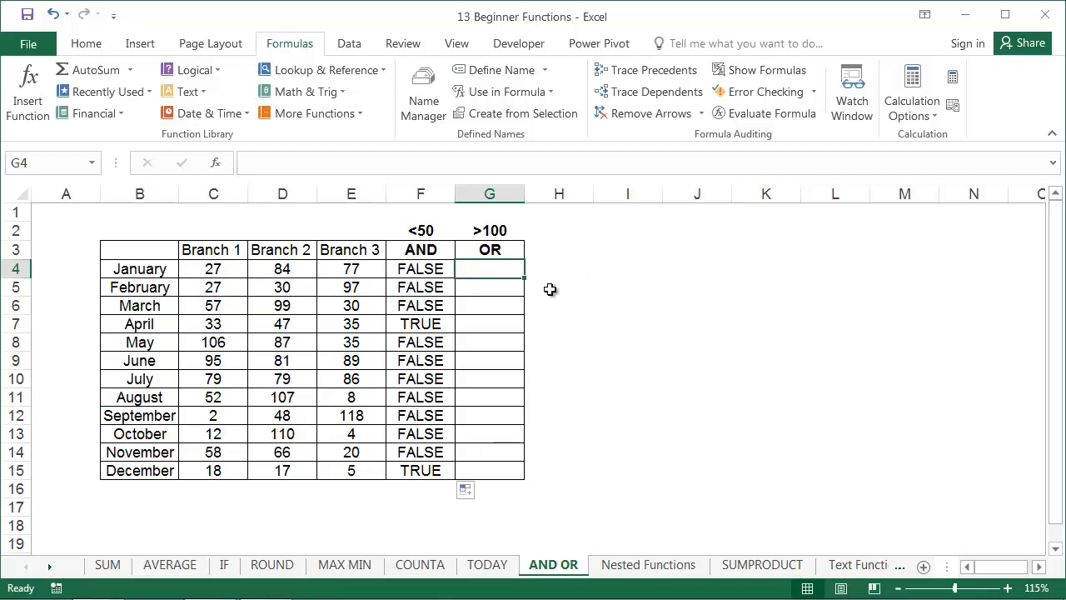
pyautogui.write('=OR(')
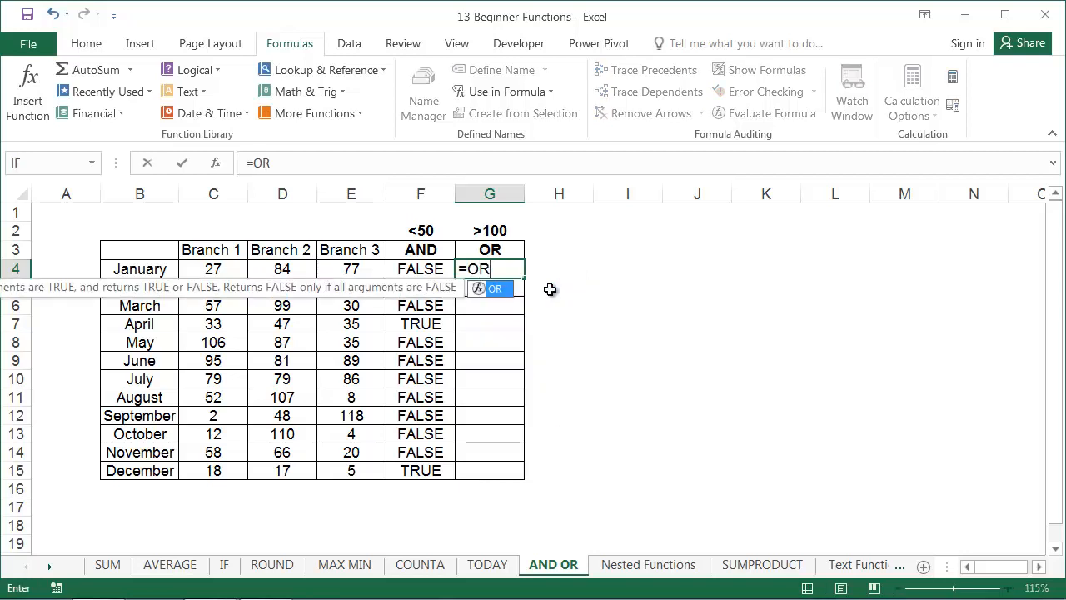
pyautogui.press('Left')
pyautogui.press('Left')
pyautogui.press('Left')
pyautogui.press('Left')
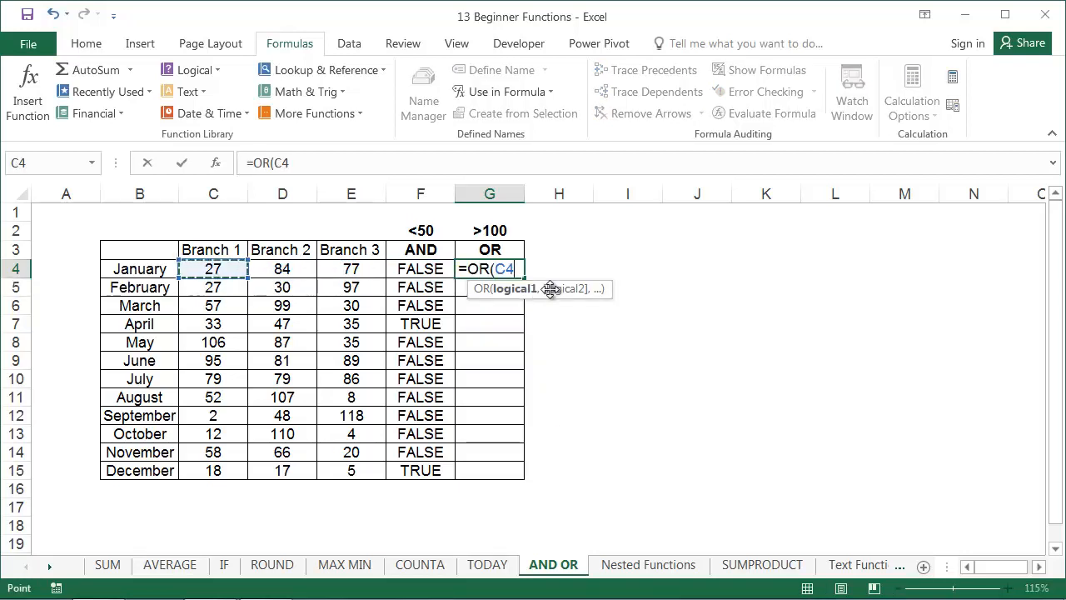
pyautogui.write('>100,')
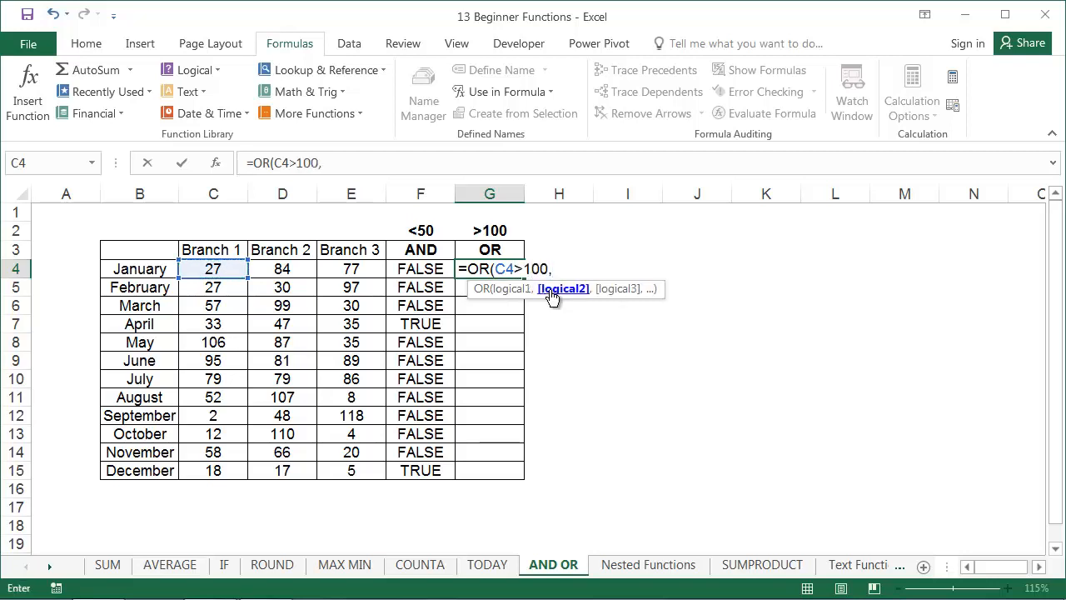
pyautogui.press('Left')
pyautogui.press('Left')
pyautogui.press('Left')
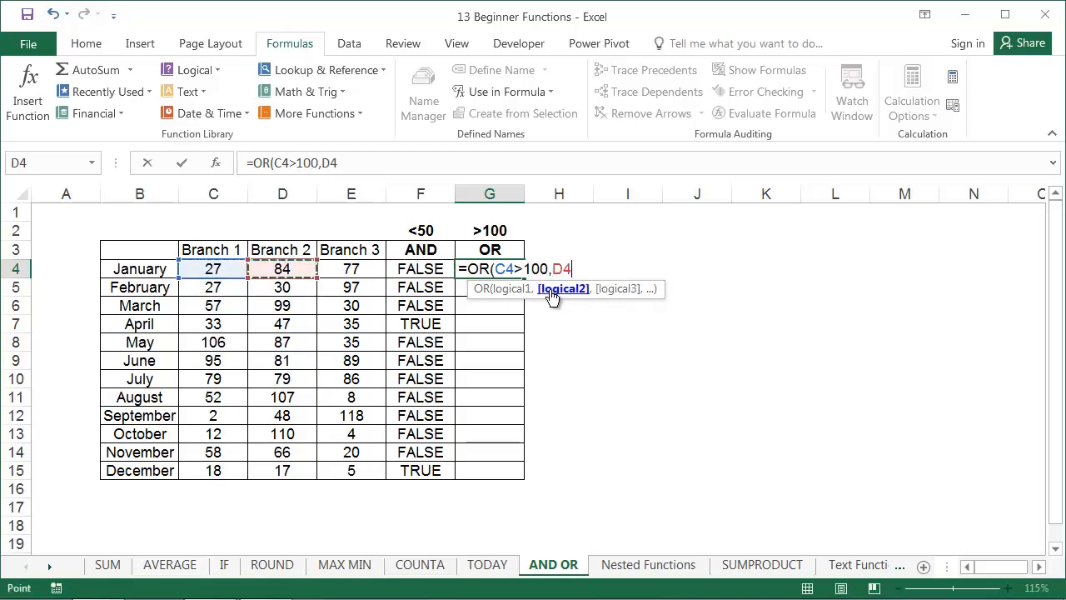
pyautogui.write('>100')
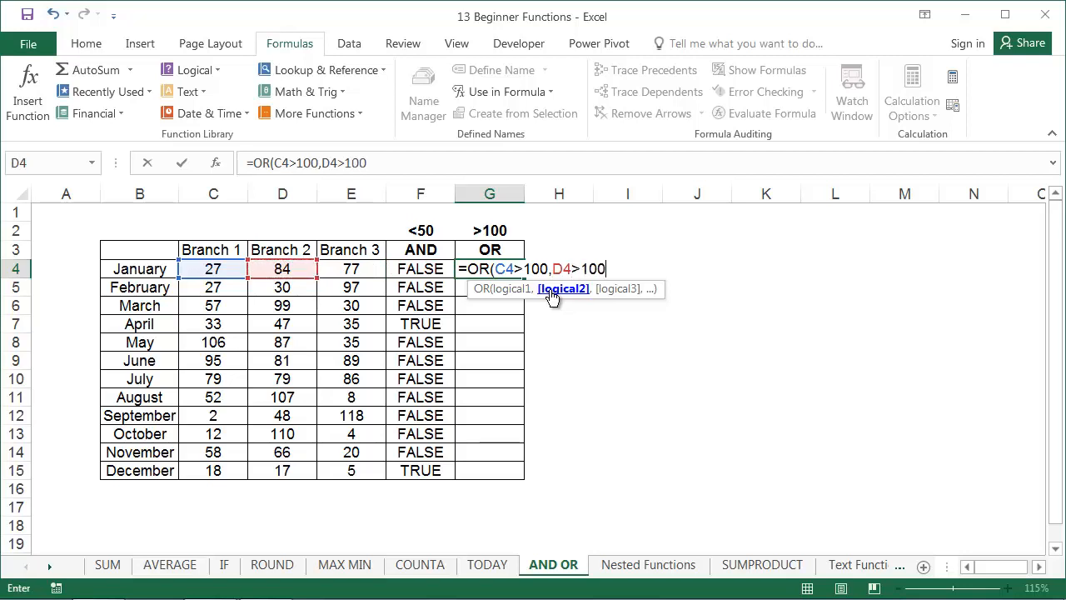
pyautogui.write(',')
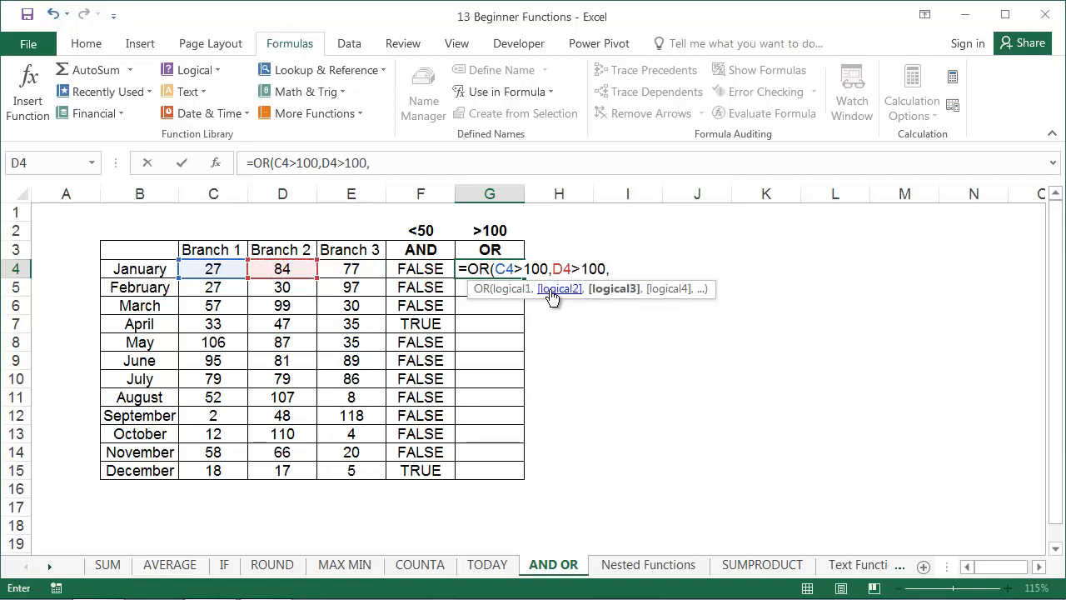
pyautogui.press('Left')
pyautogui.press('Left')
pyautogui.write('>')
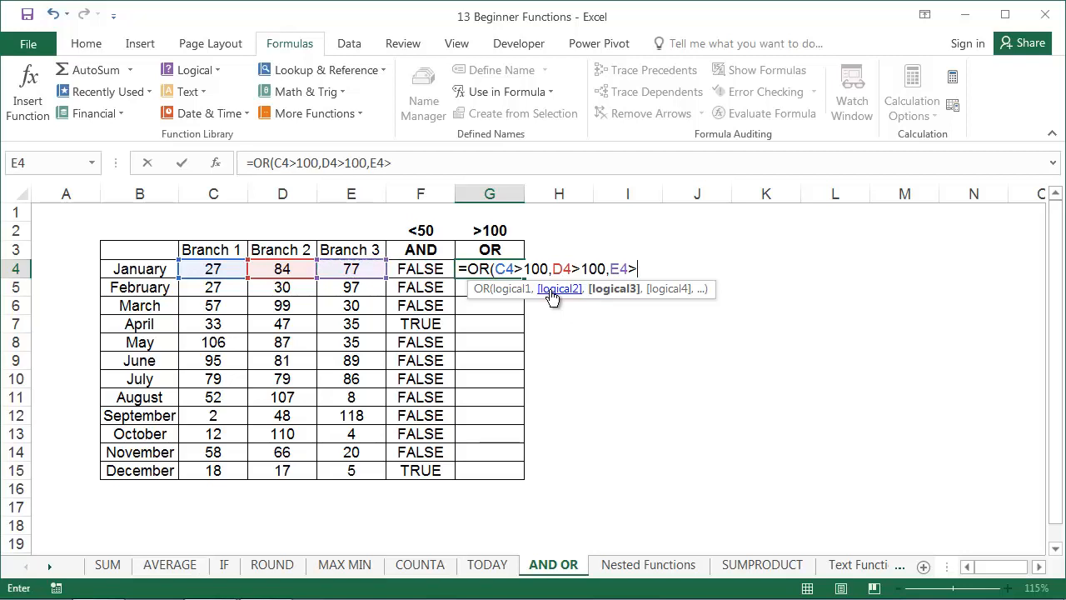
pyautogui.write('100)')
pyautogui.press('Return')
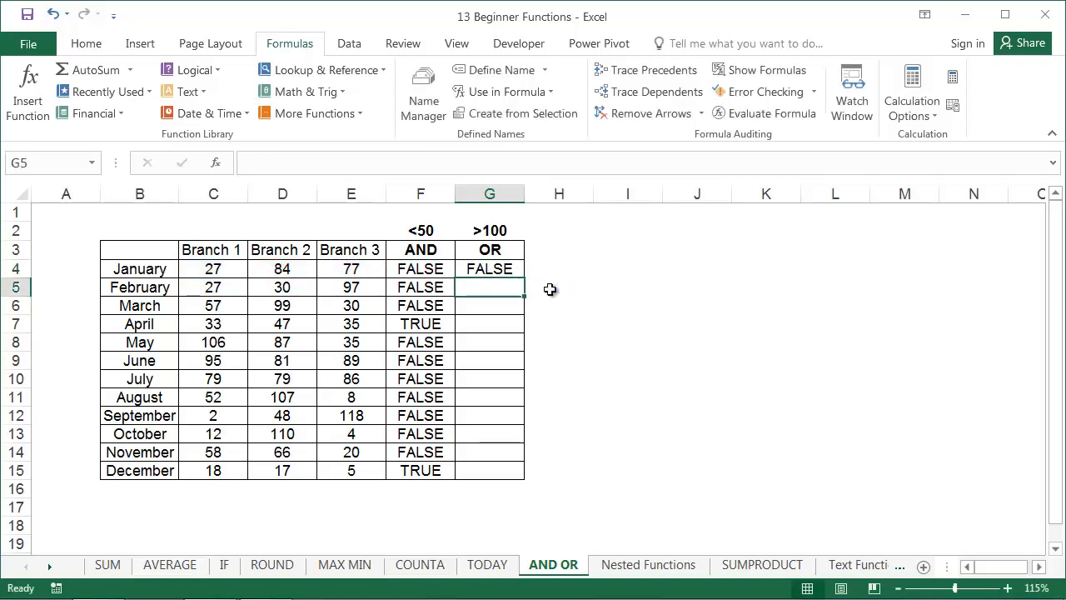
pyautogui.click(518, 272)
pyautogui.doubleClick(523, 277)
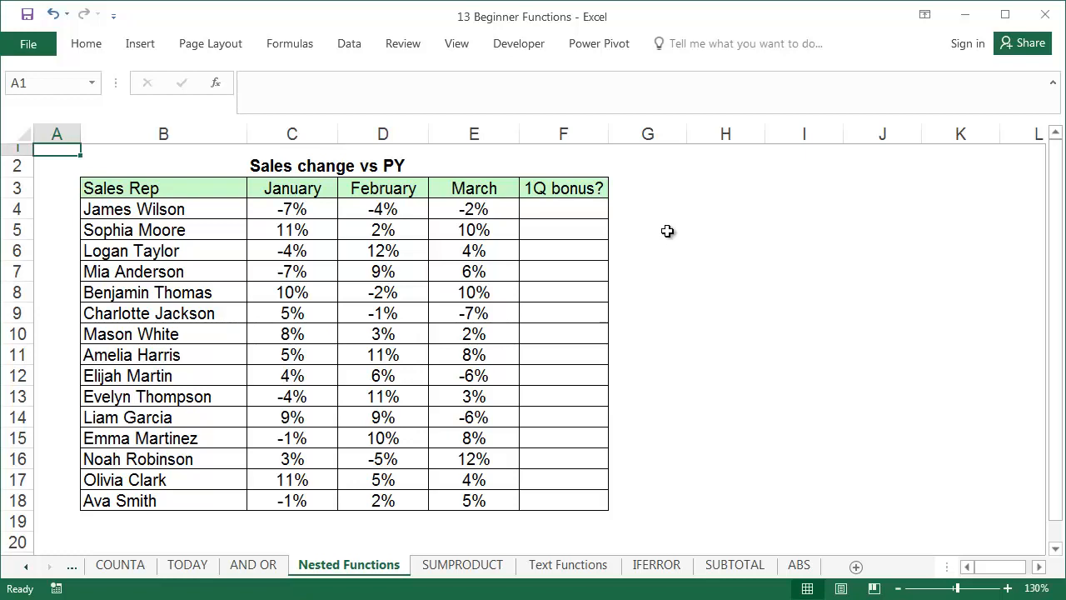
pyautogui.moveTo(220, 211); pyautogui.dragTo(214, 503)
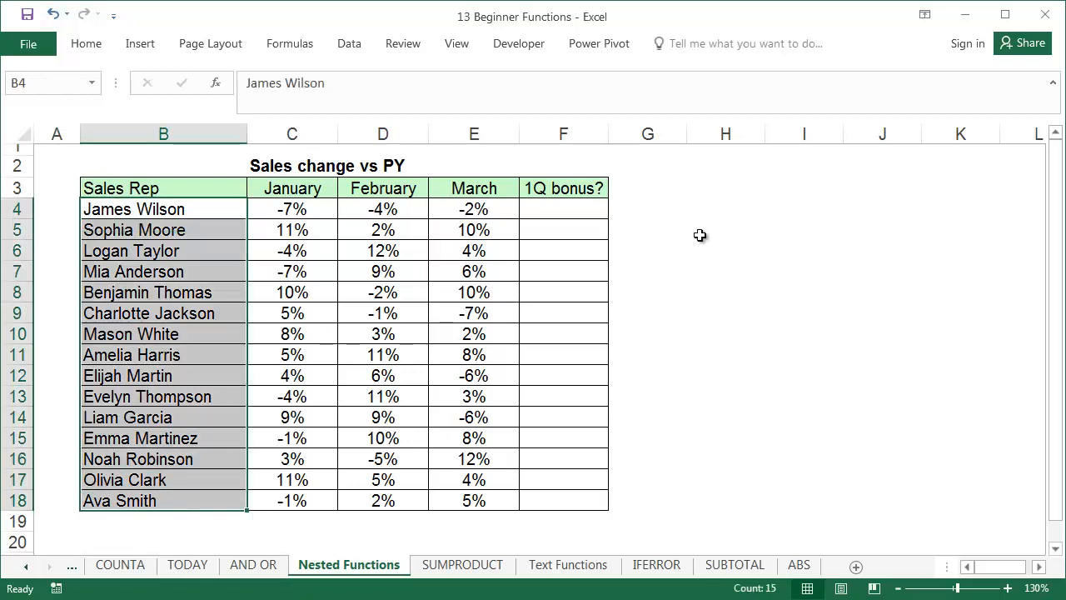
pyautogui.click(587, 210)
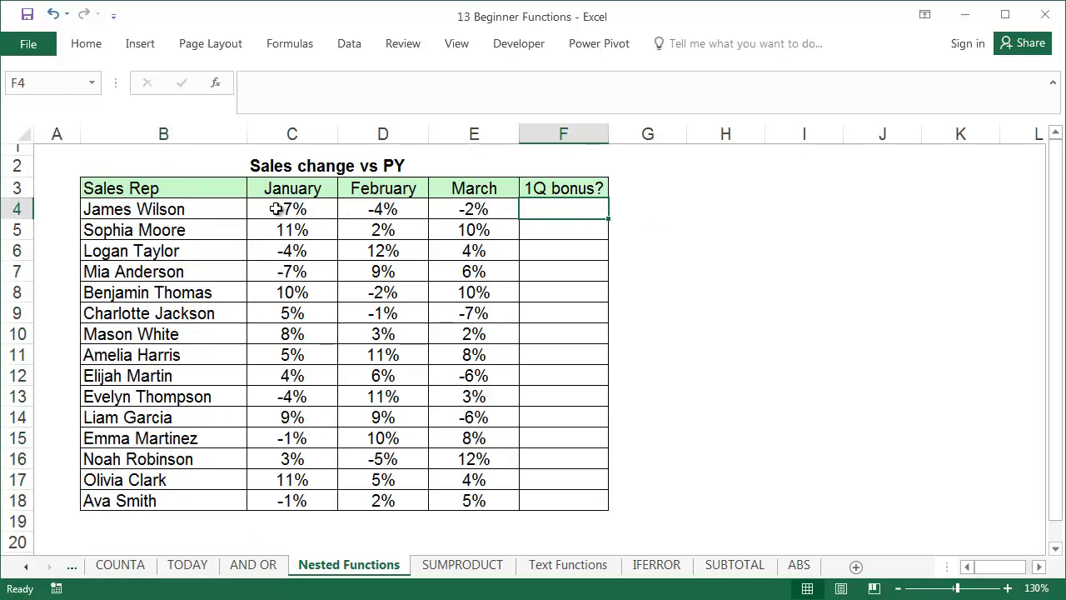
pyautogui.moveTo(278, 210); pyautogui.dragTo(449, 207)
pyautogui.moveTo(333, 231); pyautogui.dragTo(460, 232)
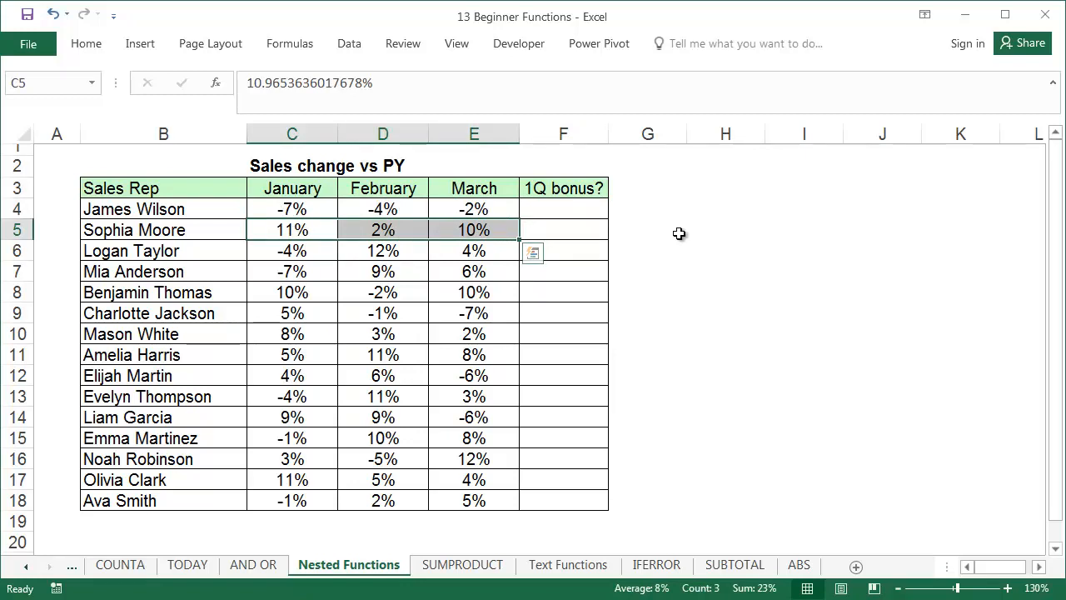
# On the Nested Functions sheet, enter =MIN(C4:E4) in G4 to find the first sales rep's lowest monthly change
pyautogui.click(640, 208)
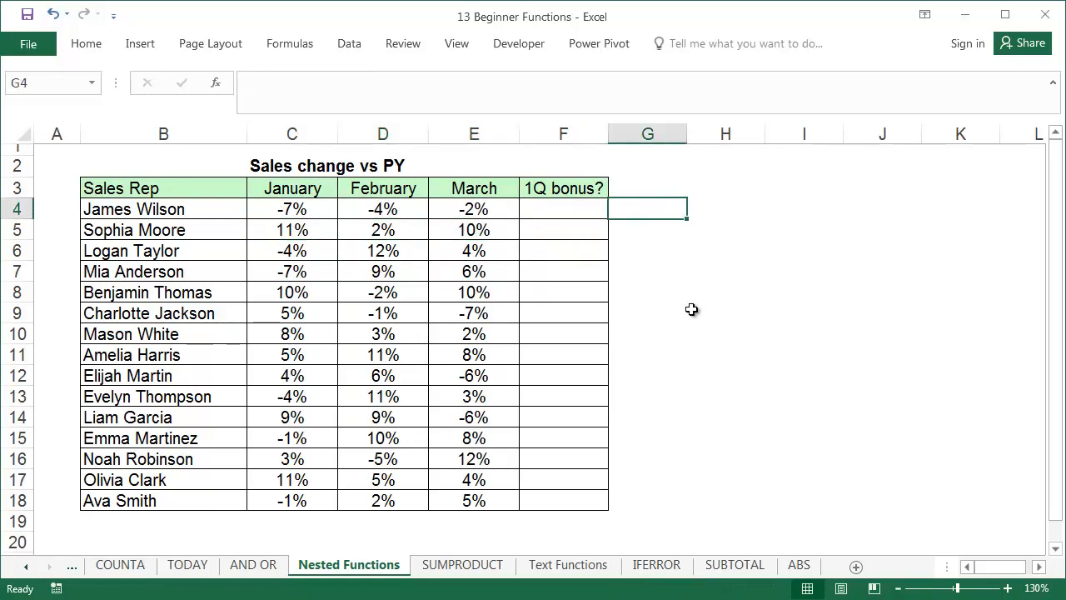
pyautogui.write('=min')
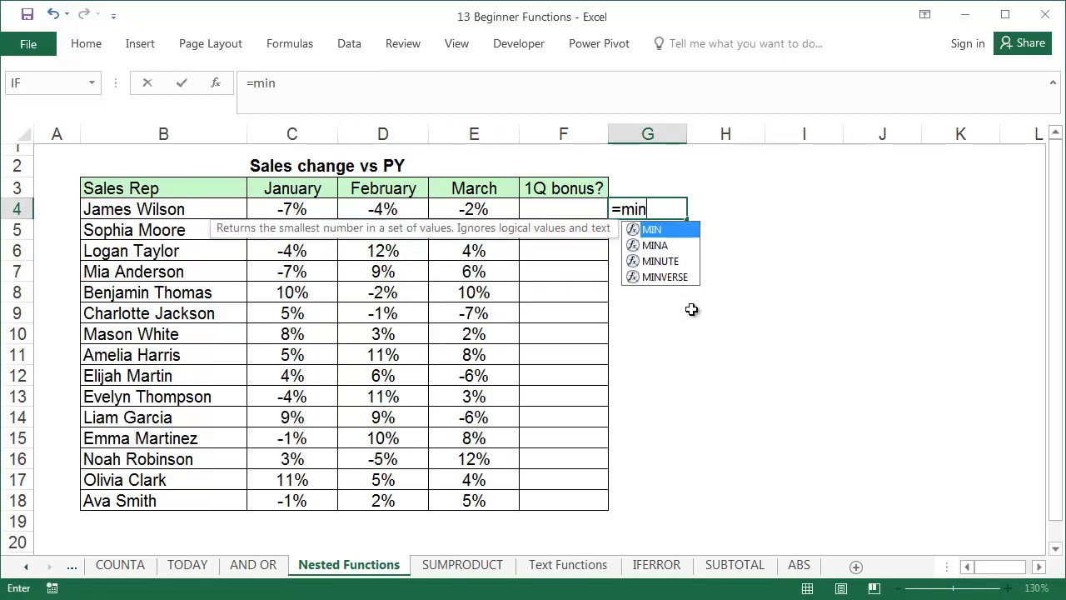
pyautogui.write('(')
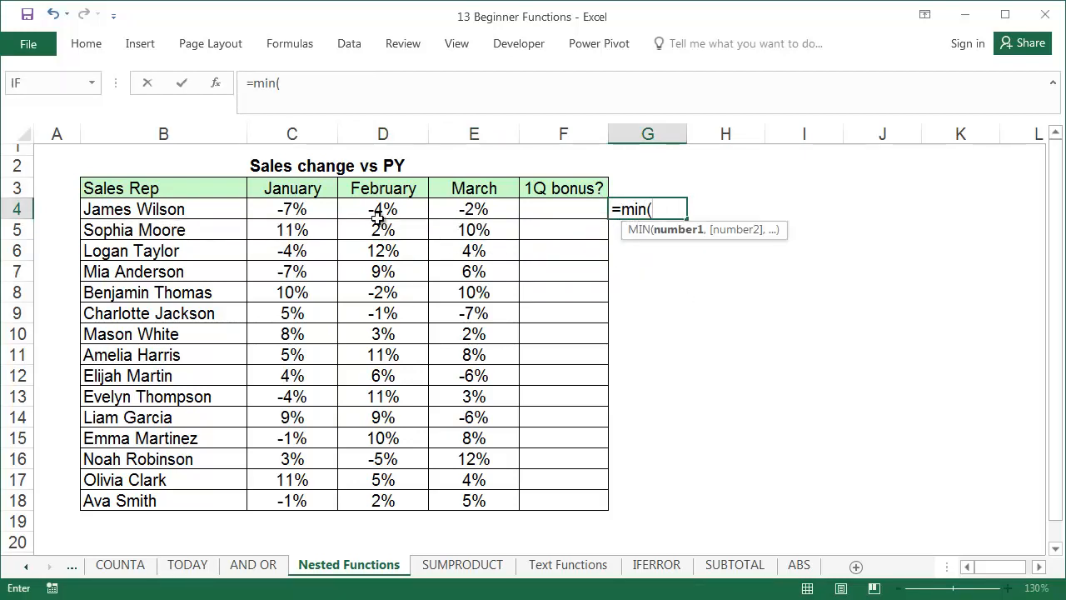
pyautogui.moveTo(326, 209); pyautogui.dragTo(472, 213)
pyautogui.write(')')
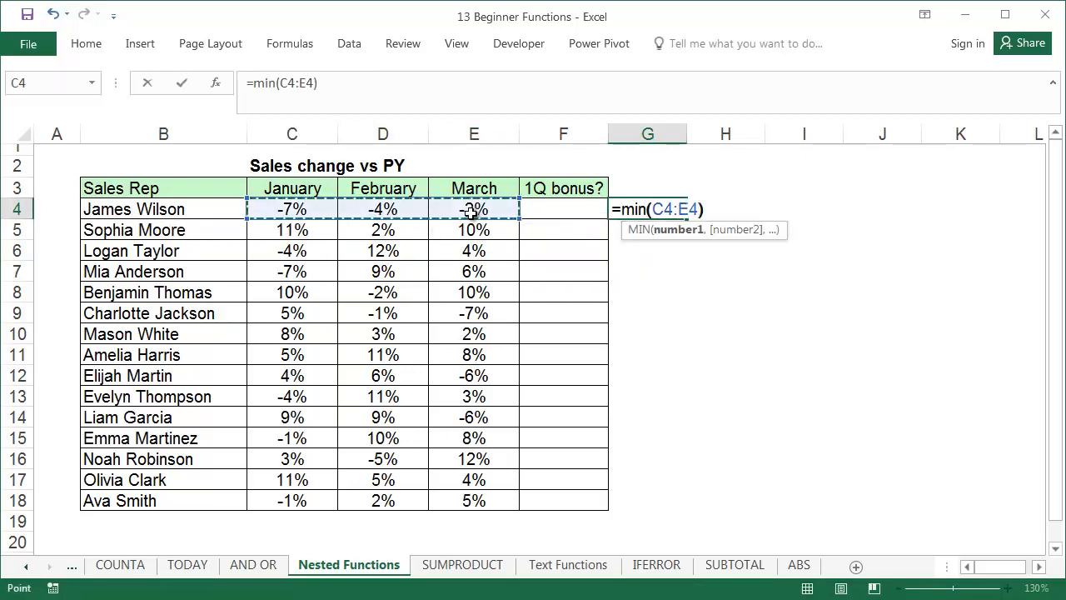
pyautogui.press('Return')
# Fill the MIN formula from G4 down to G18 for all sales reps and deselect the range
pyautogui.click(675, 209)
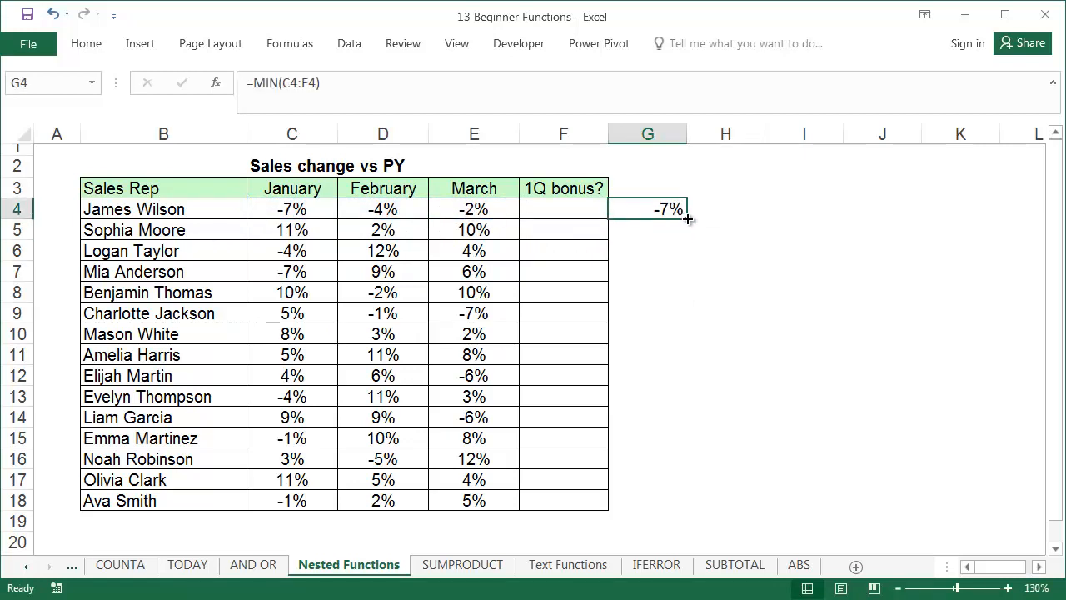
pyautogui.moveTo(685, 219); pyautogui.dragTo(671, 506)
pyautogui.click(741, 355)
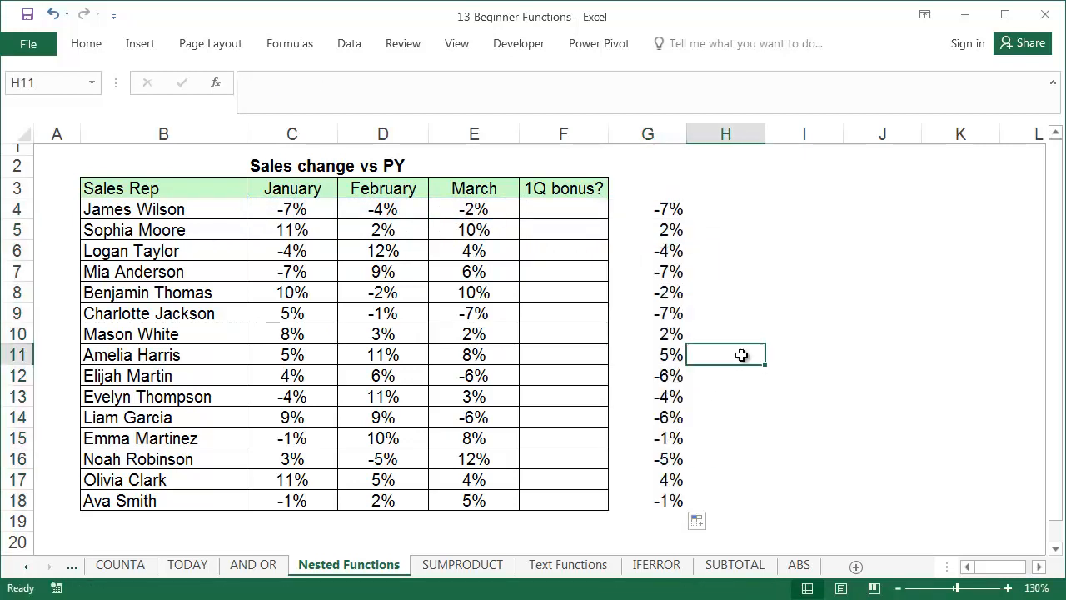
# Insert an IF function in F4 with test G4>0, "bonus" if true and "" if false, and fill it down to F18
pyautogui.click(561, 208)
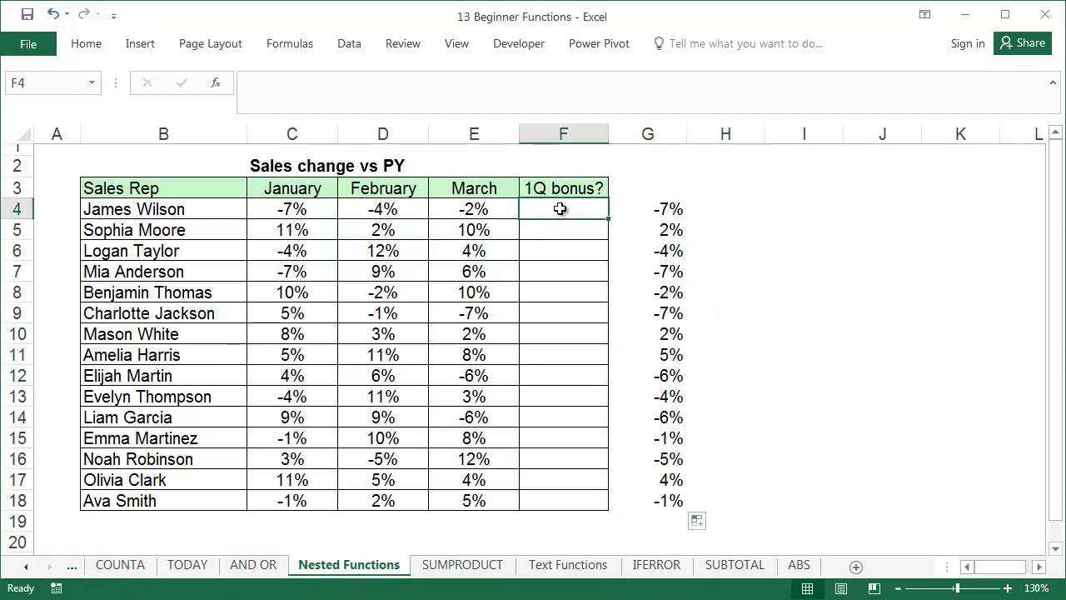
pyautogui.click(215, 82)
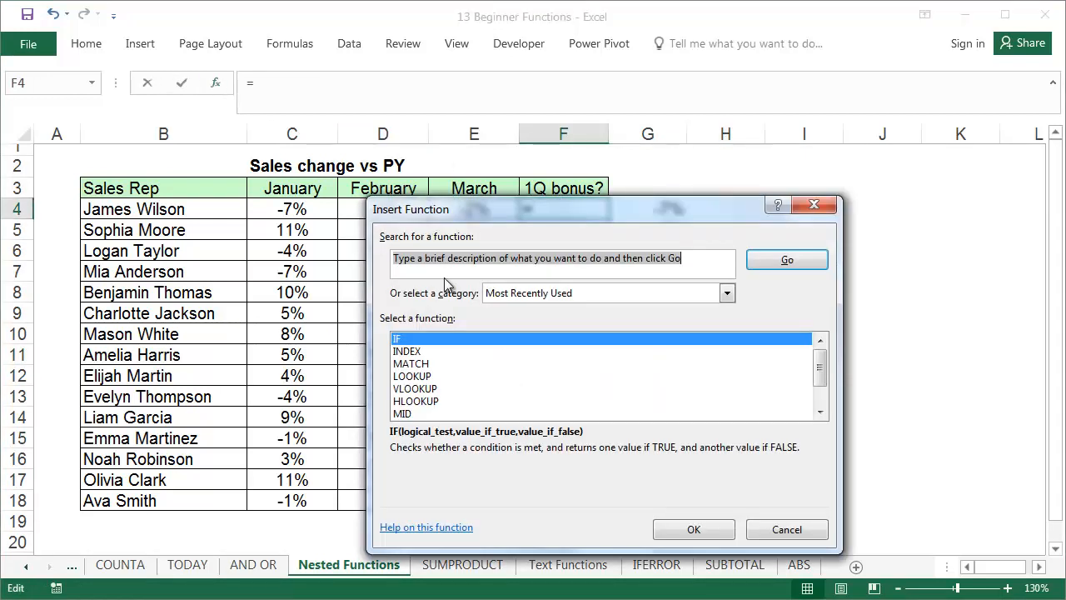
pyautogui.click(698, 529)
pyautogui.moveTo(491, 241); pyautogui.dragTo(477, 257)
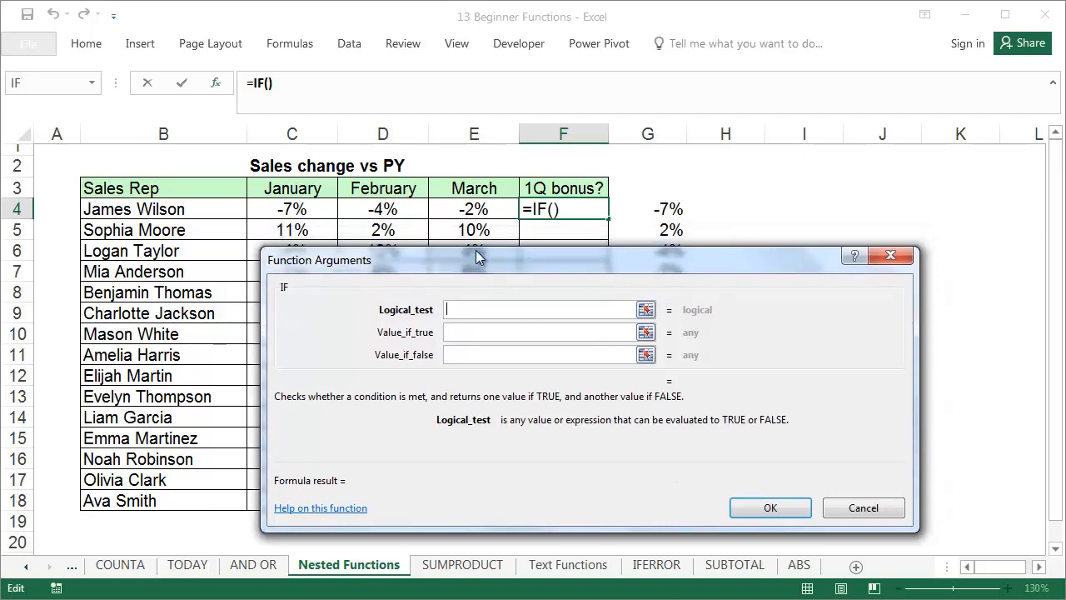
pyautogui.click(658, 209)
pyautogui.write('>0')
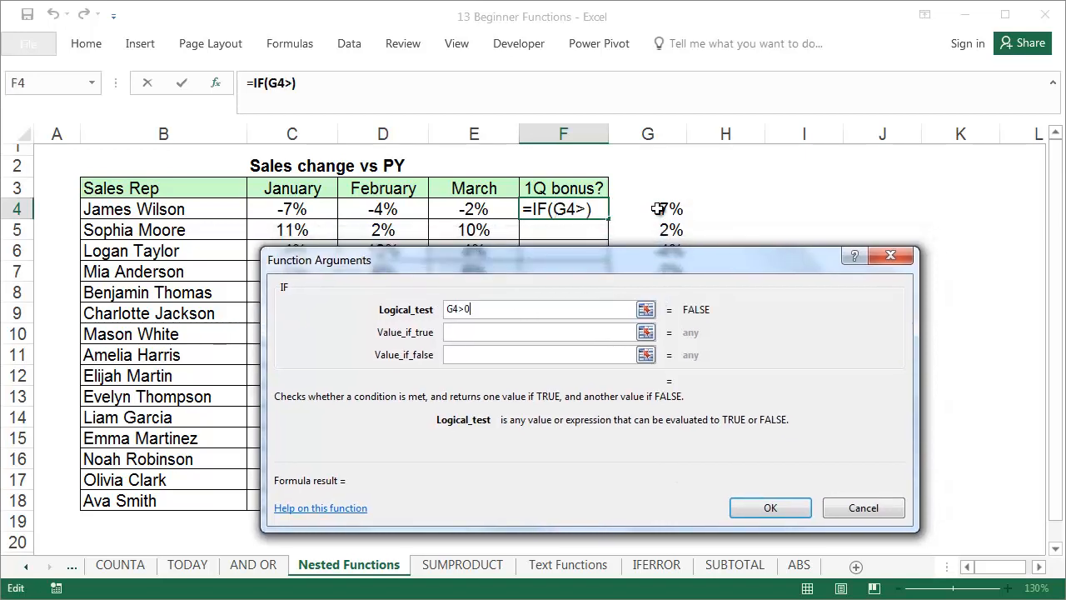
pyautogui.click(493, 332)
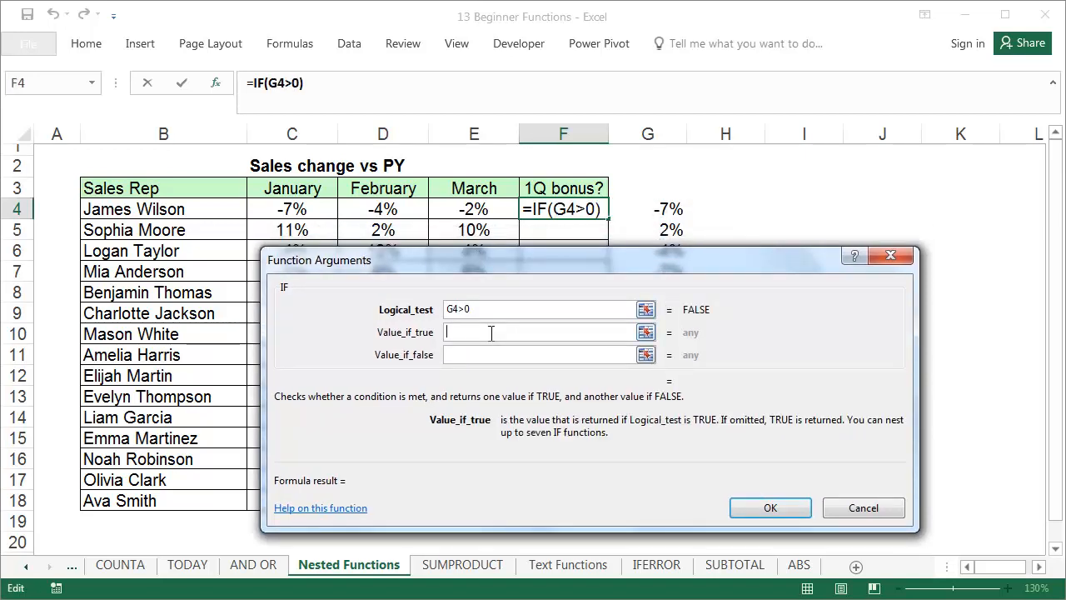
pyautogui.write('bonus')
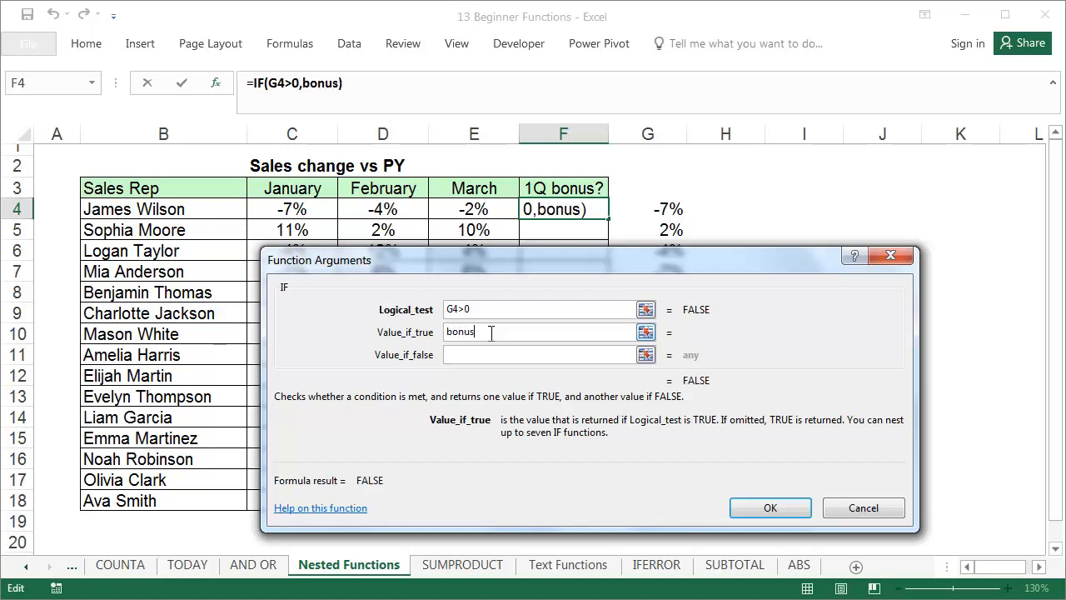
pyautogui.click(493, 353)
pyautogui.write('""')
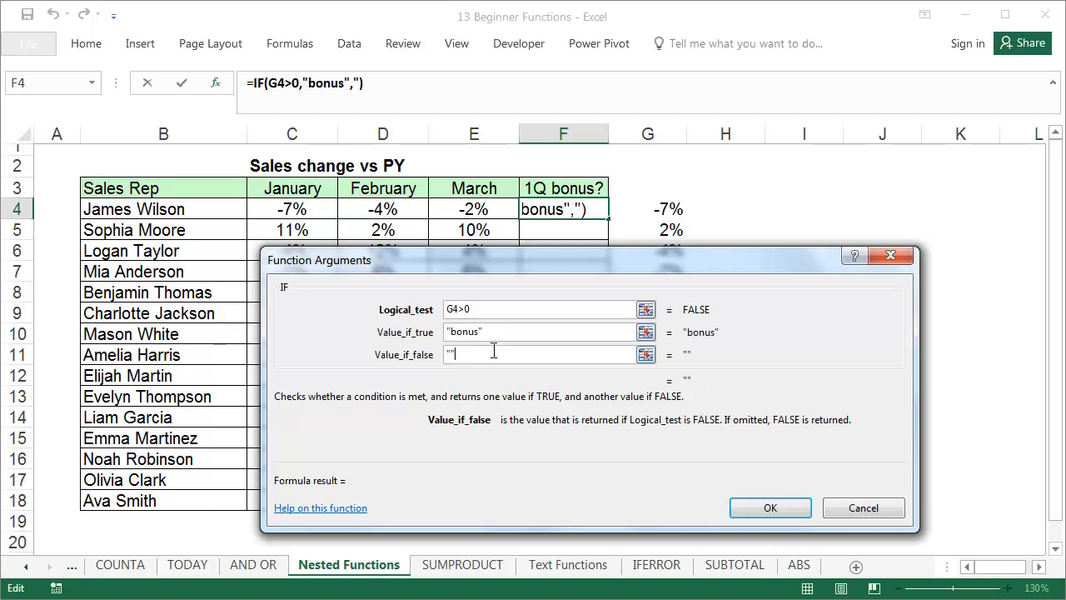
pyautogui.click(796, 504)
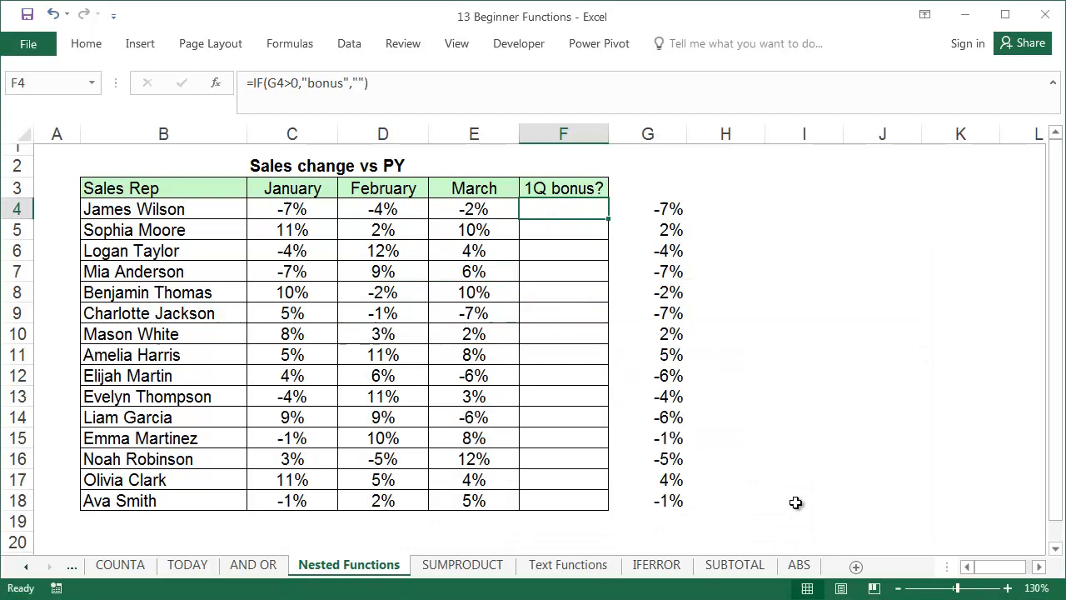
pyautogui.doubleClick(609, 217)
pyautogui.click(603, 210)
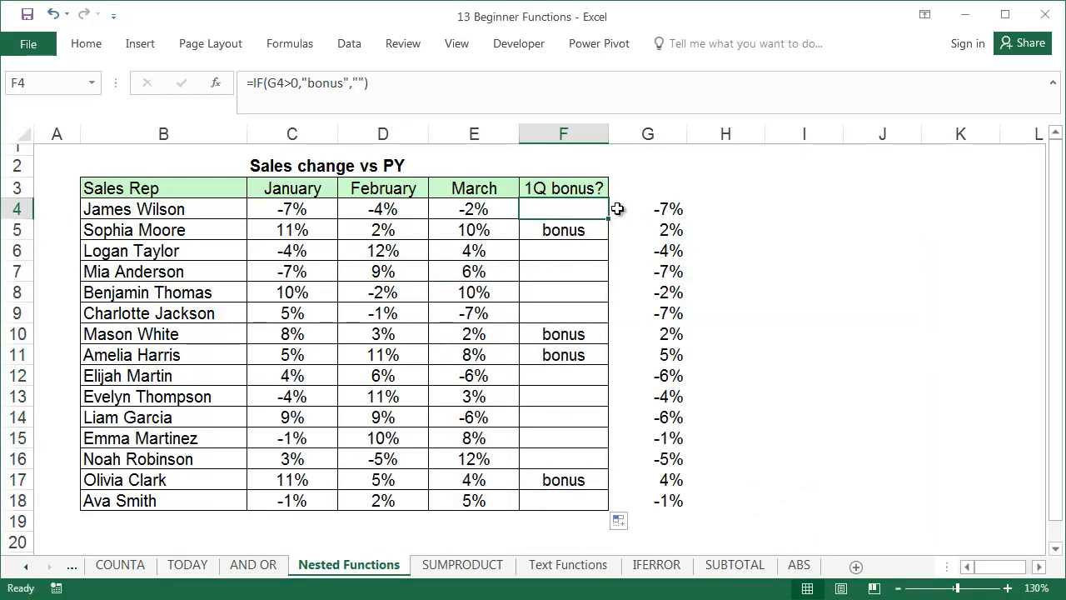
# Nest MIN(C4:E4), copied from G4's formula, in place of the G4 reference in F4's IF formula
pyautogui.click(633, 209)
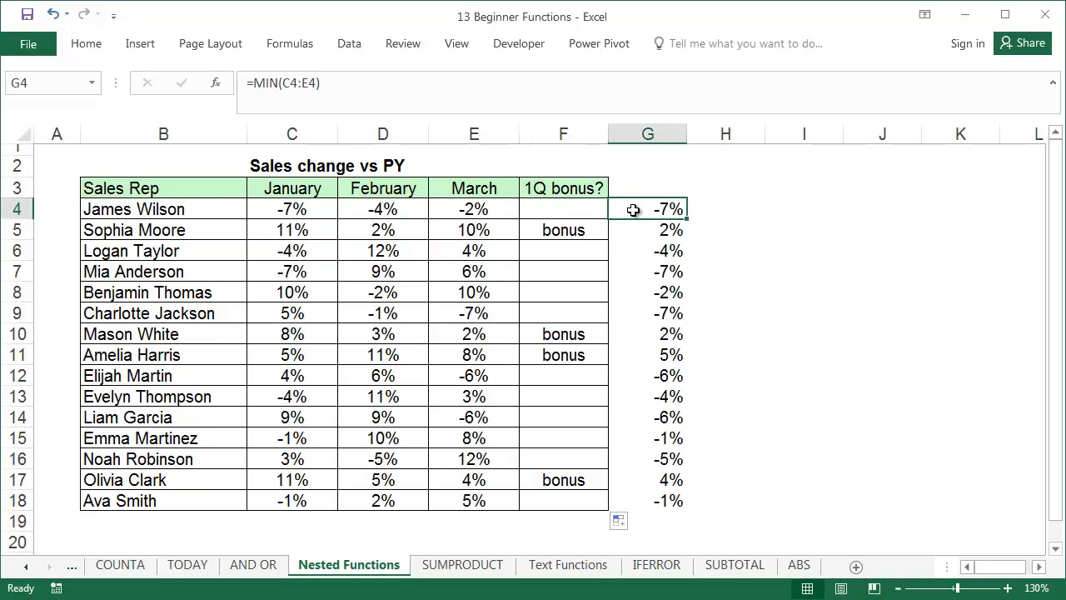
pyautogui.moveTo(253, 83); pyautogui.dragTo(328, 82)
pyautogui.hotkey('ctrl', 'c')
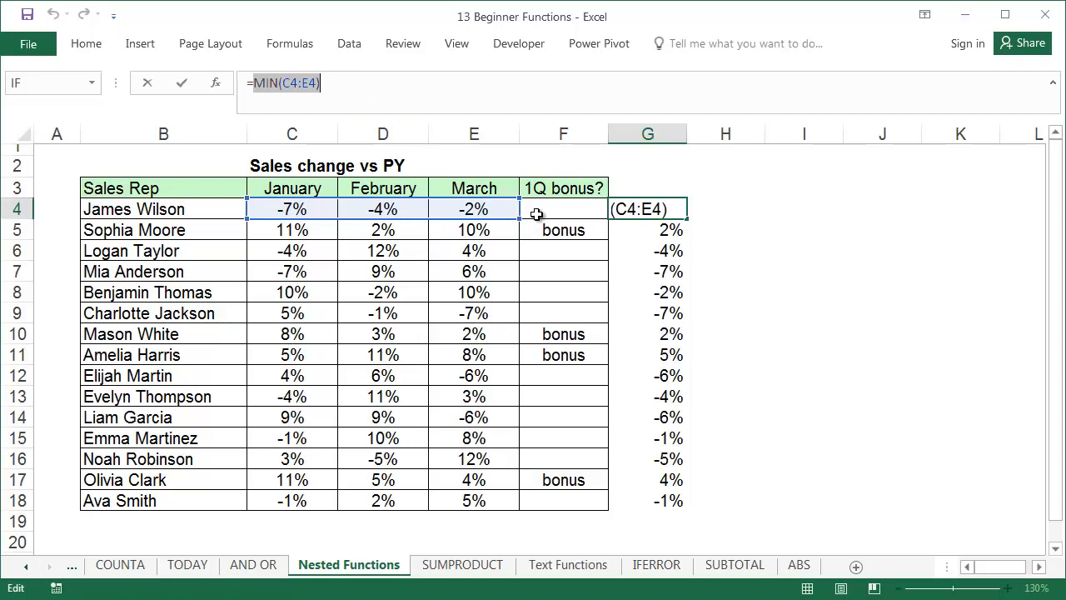
pyautogui.press('Escape')
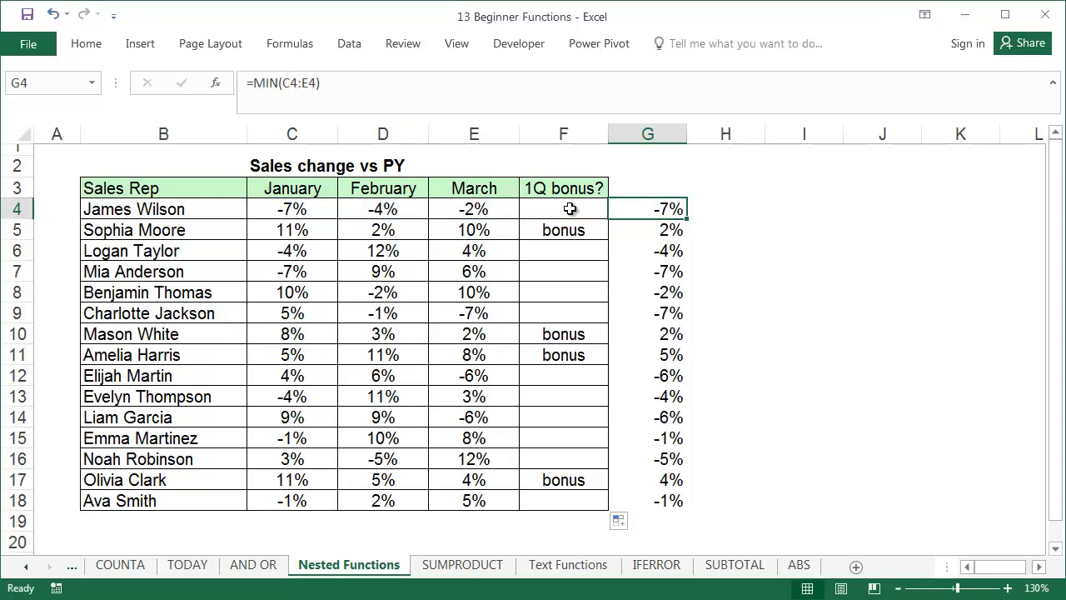
pyautogui.click(564, 208)
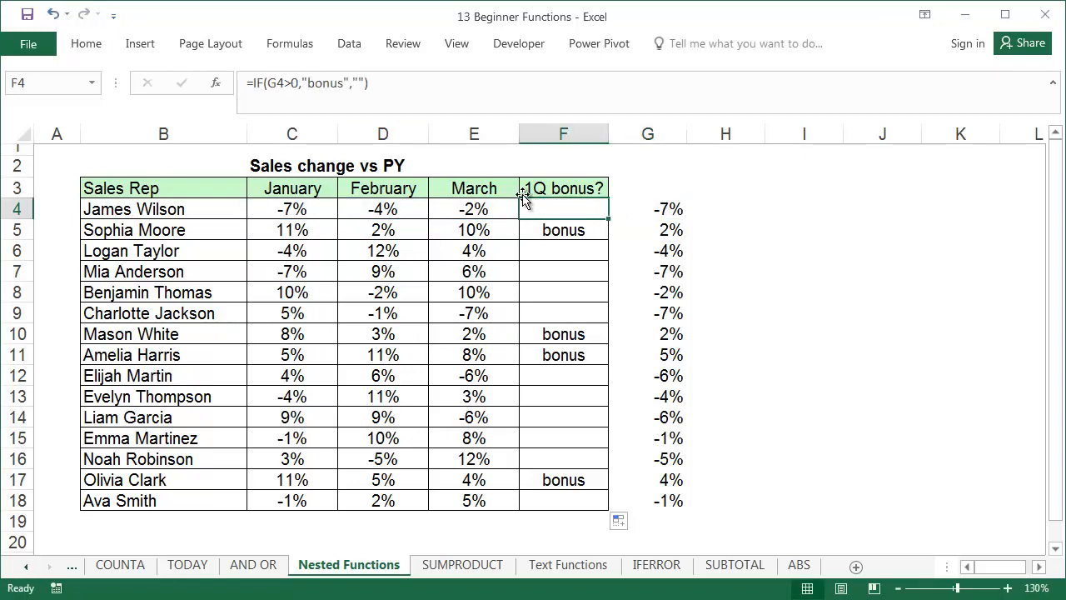
pyautogui.doubleClick(284, 85)
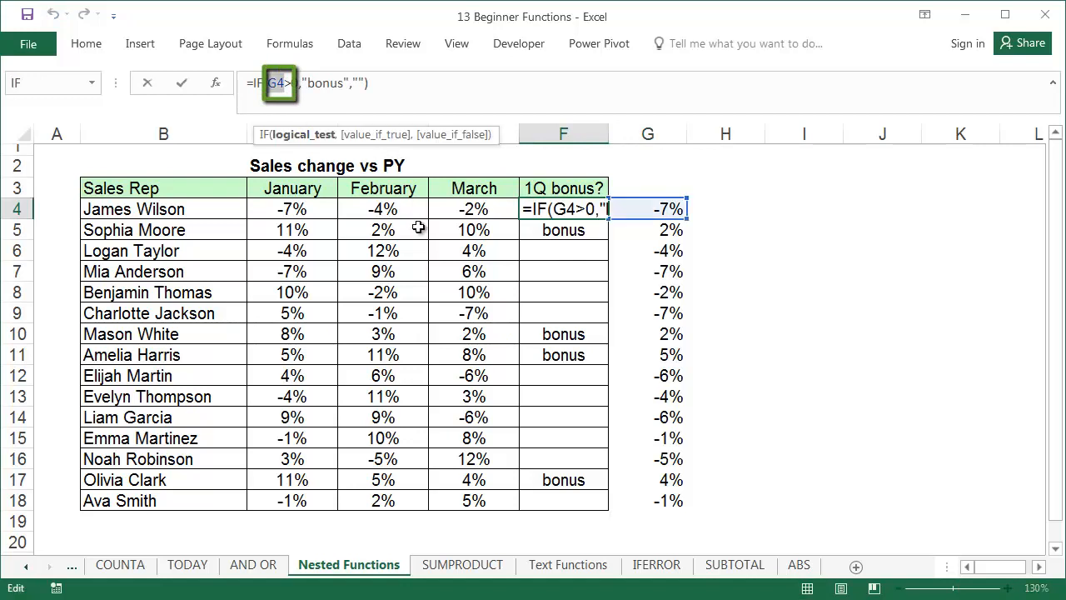
pyautogui.hotkey('ctrl', 'v')
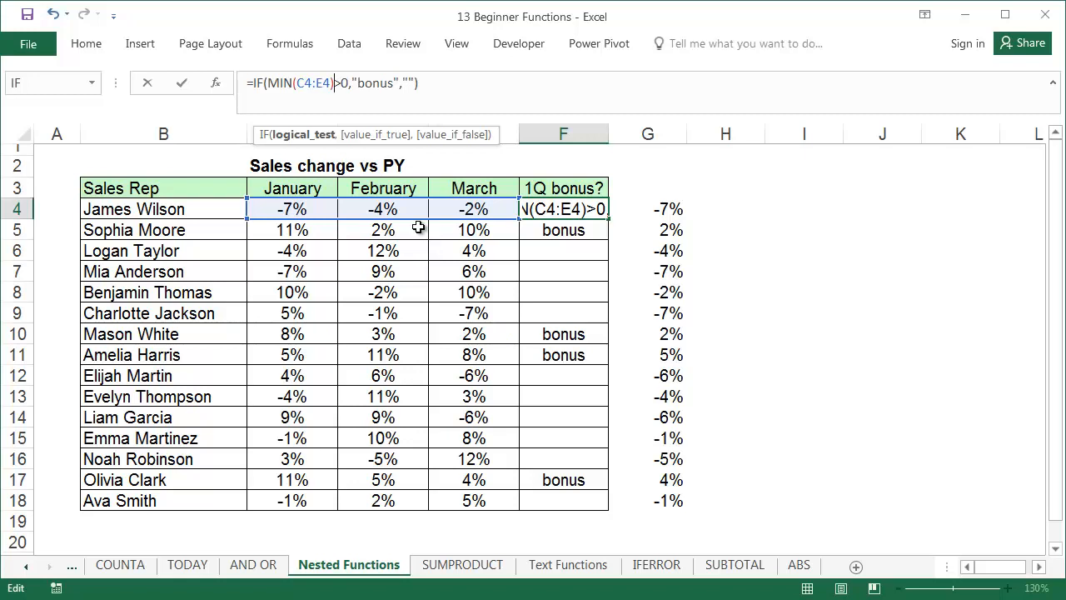
pyautogui.press('Return')
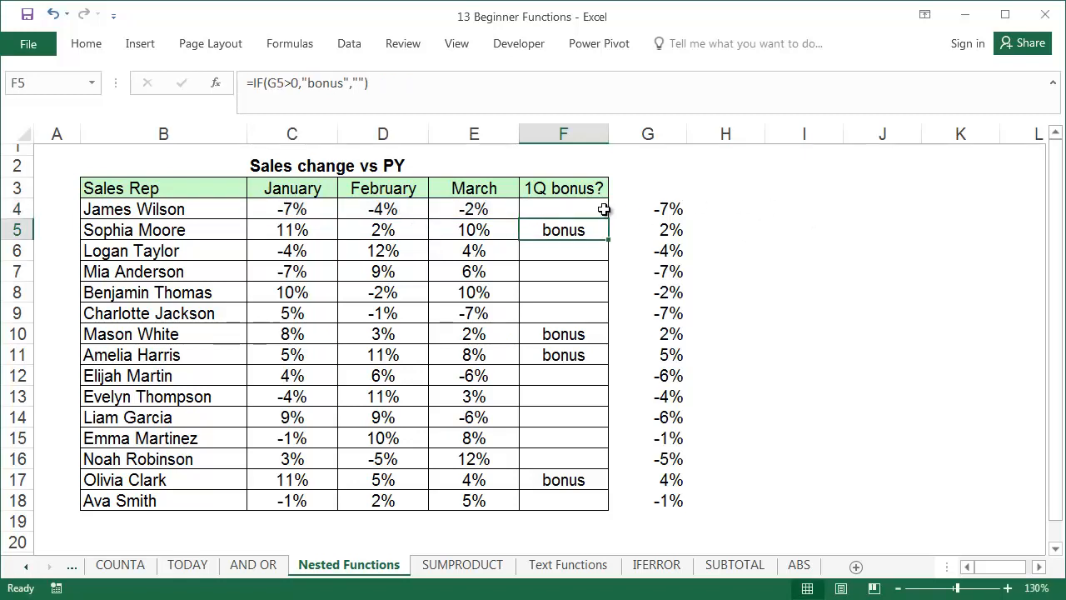
# Clear the helper values in column G and fill the nested IF and MIN formula from F4 down to F18
pyautogui.click(564, 209)
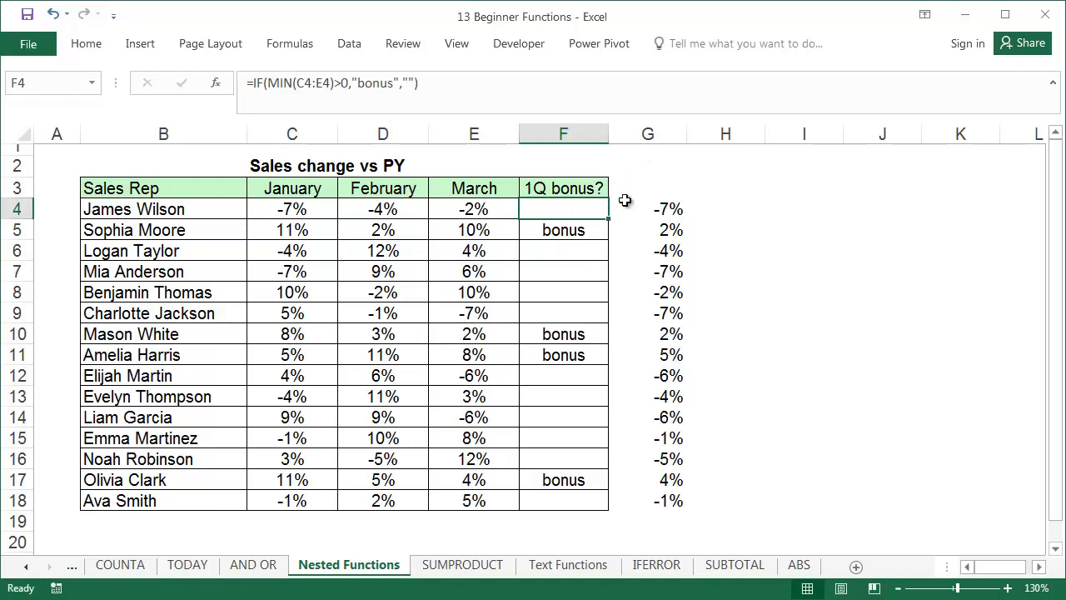
pyautogui.click(647, 136)
pyautogui.press('Delete')
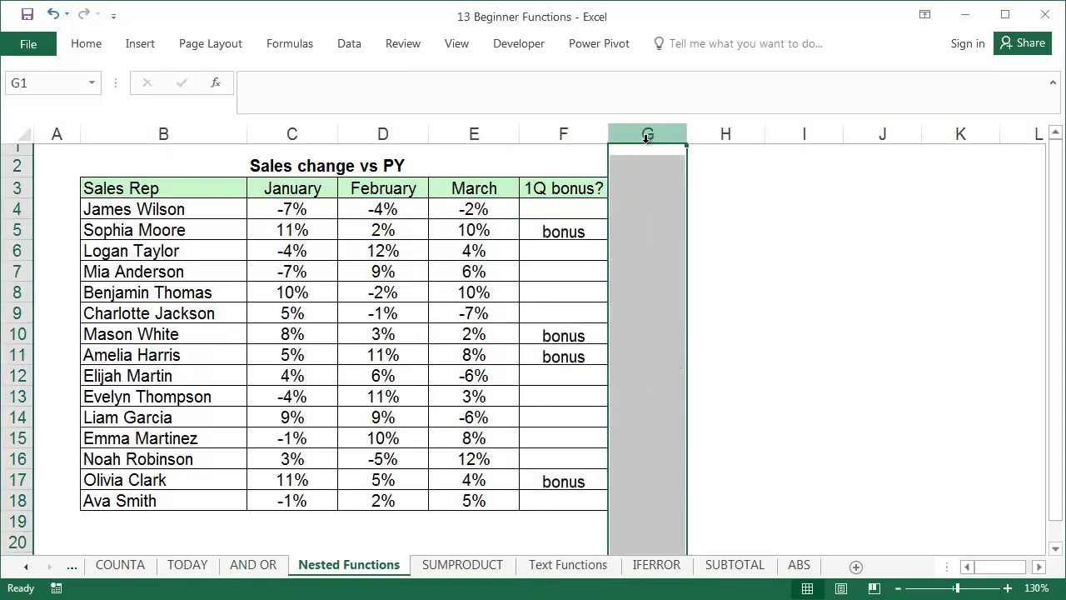
pyautogui.click(599, 214)
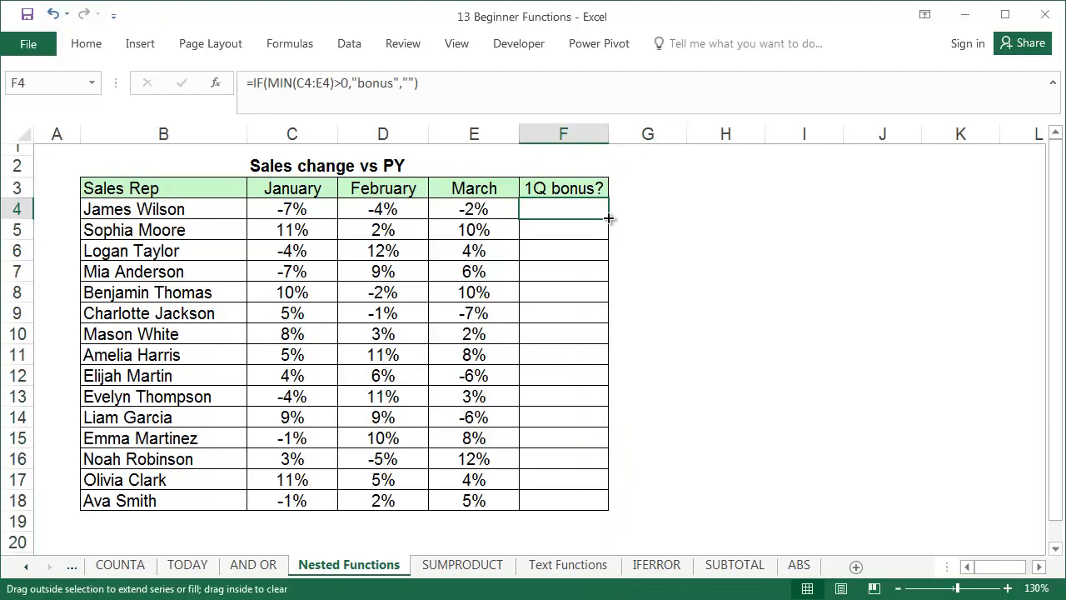
pyautogui.doubleClick(609, 218)
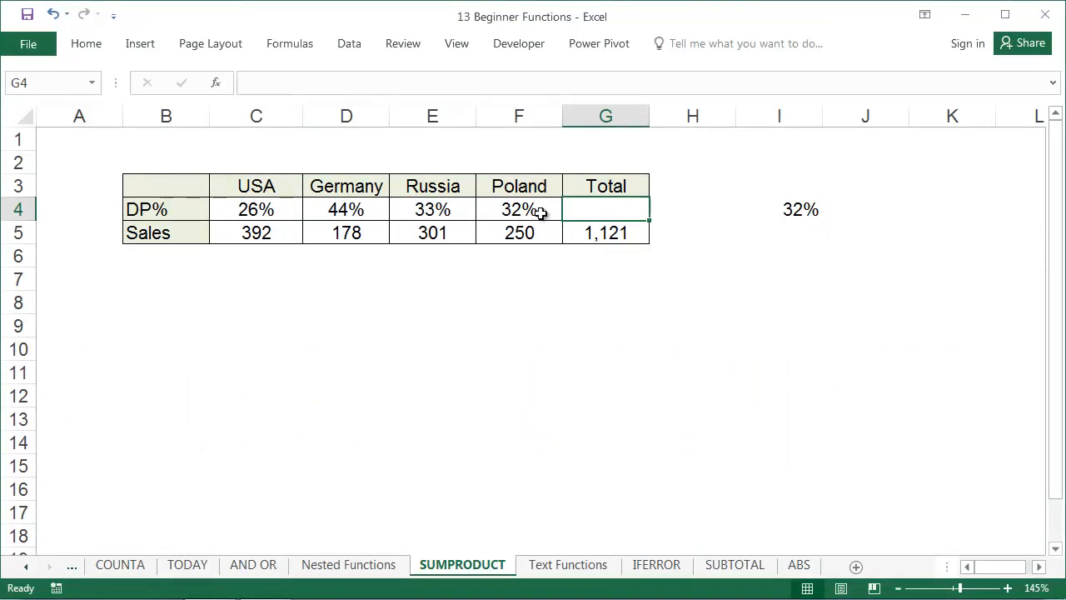
# On the SUMPRODUCT sheet, examine the total sales formula in G5 and the manual weighted-average formula in I4
pyautogui.doubleClick(621, 233)
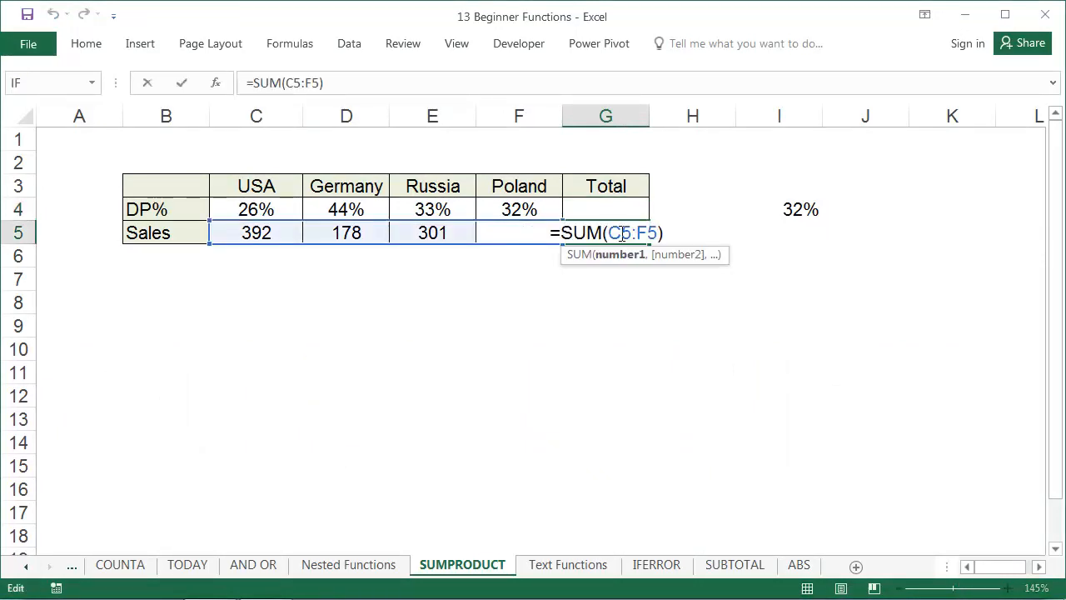
pyautogui.press('Escape')
pyautogui.click(620, 209)
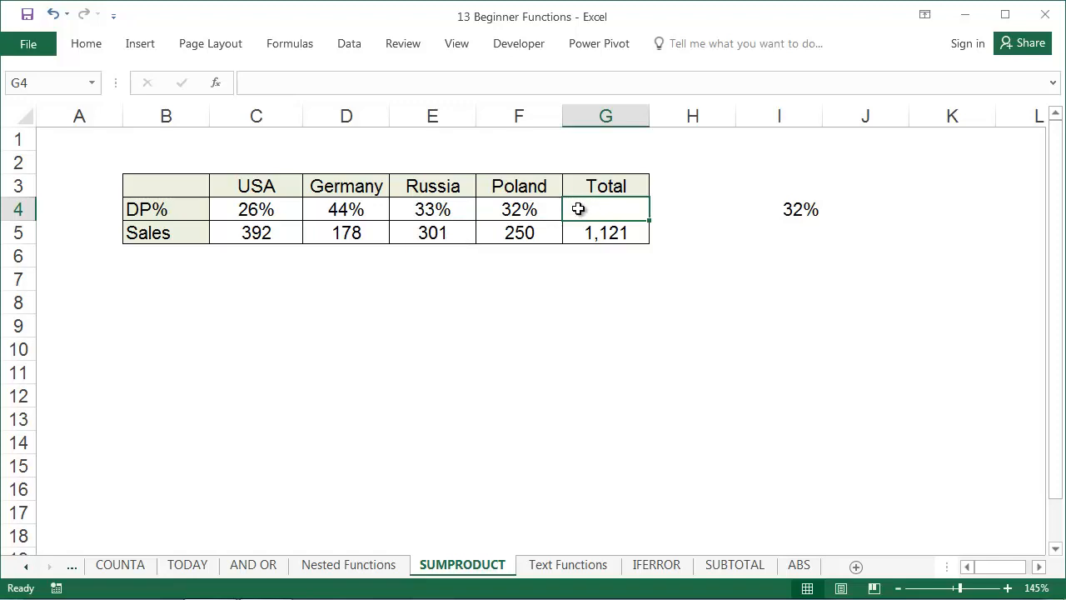
pyautogui.click(802, 209)
pyautogui.doubleClick(802, 209)
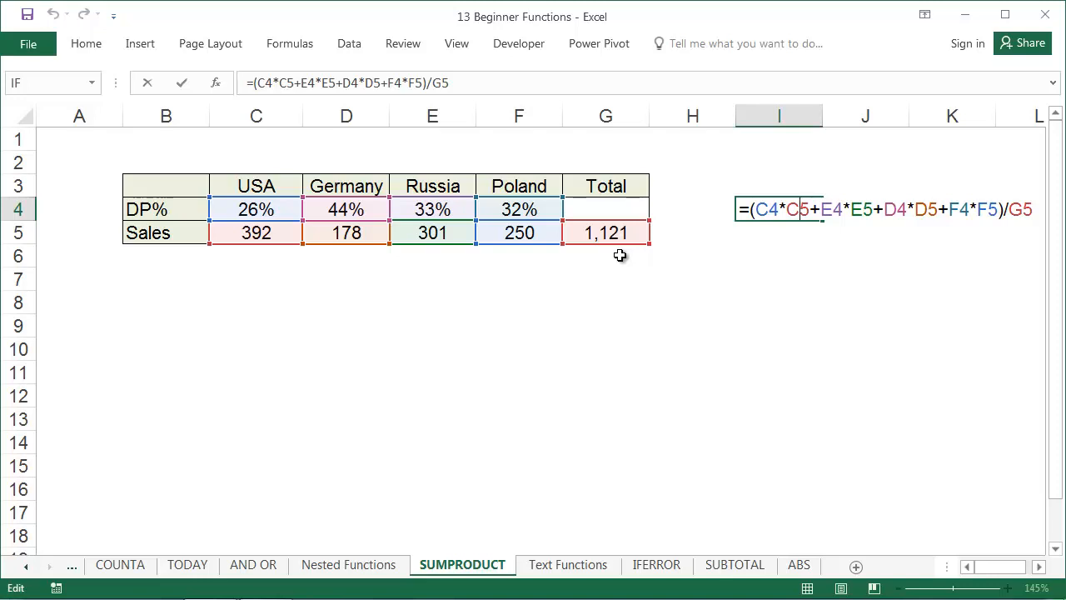
pyautogui.hotkey('ctrl', 'Return')
# Enter =SUMPRODUCT(C4:F4,C5:F5)/G5 in G4 for the total weighted DP% and compare it with the manual formula in I4
pyautogui.click(616, 209)
pyautogui.write('=SUMP')
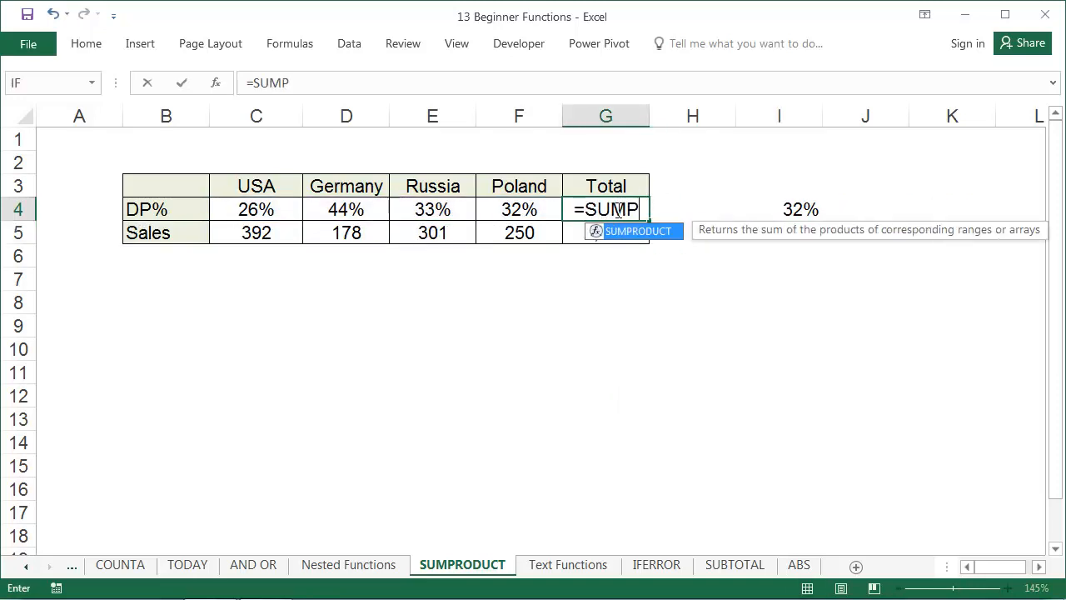
pyautogui.doubleClick(629, 231)
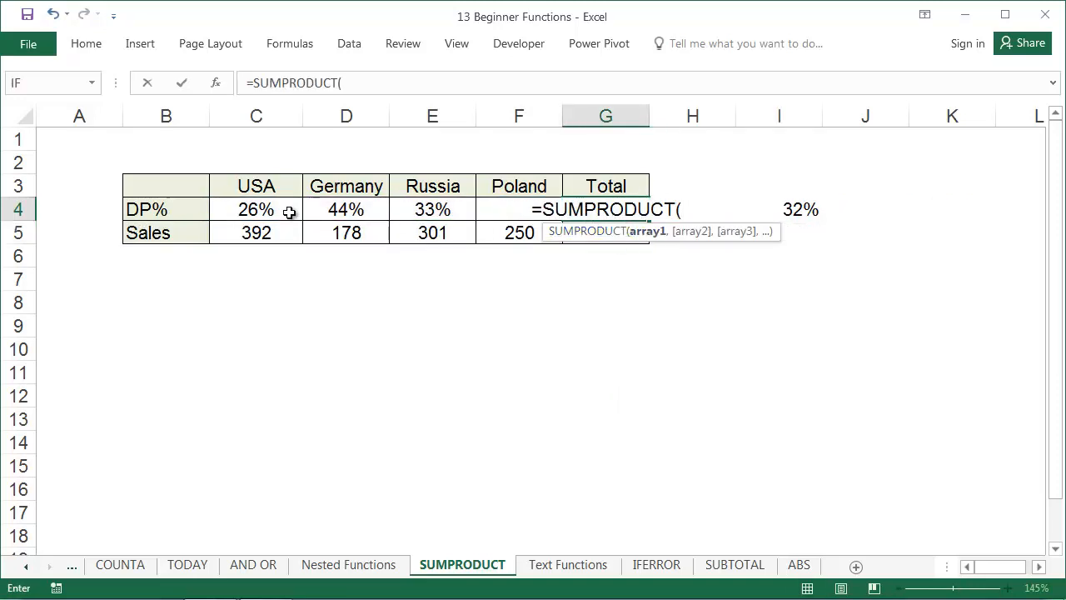
pyautogui.click(260, 209)
pyautogui.moveTo(260, 209); pyautogui.dragTo(484, 210)
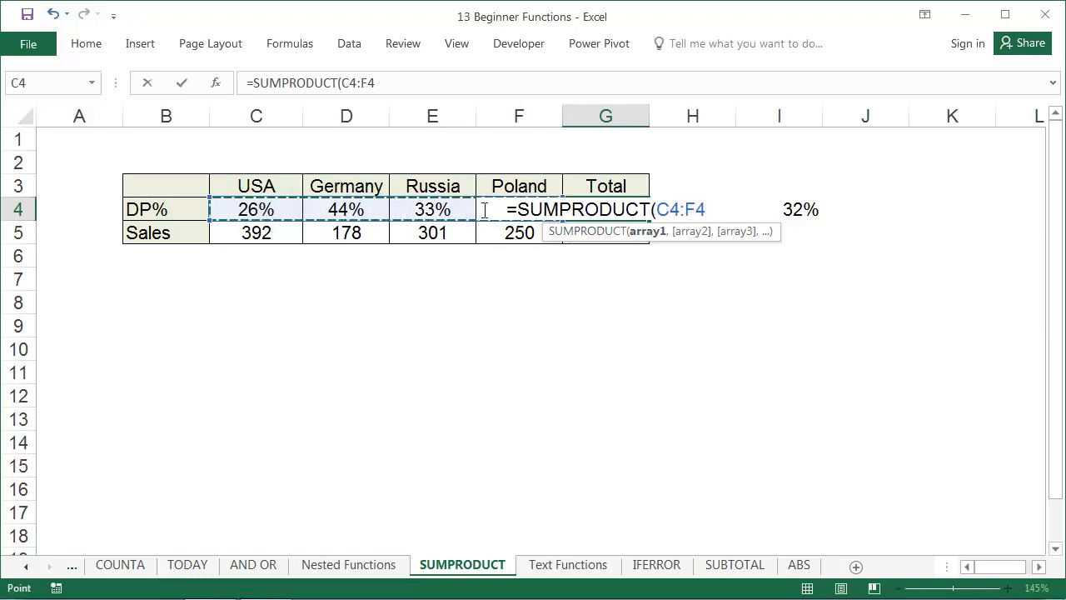
pyautogui.write(',')
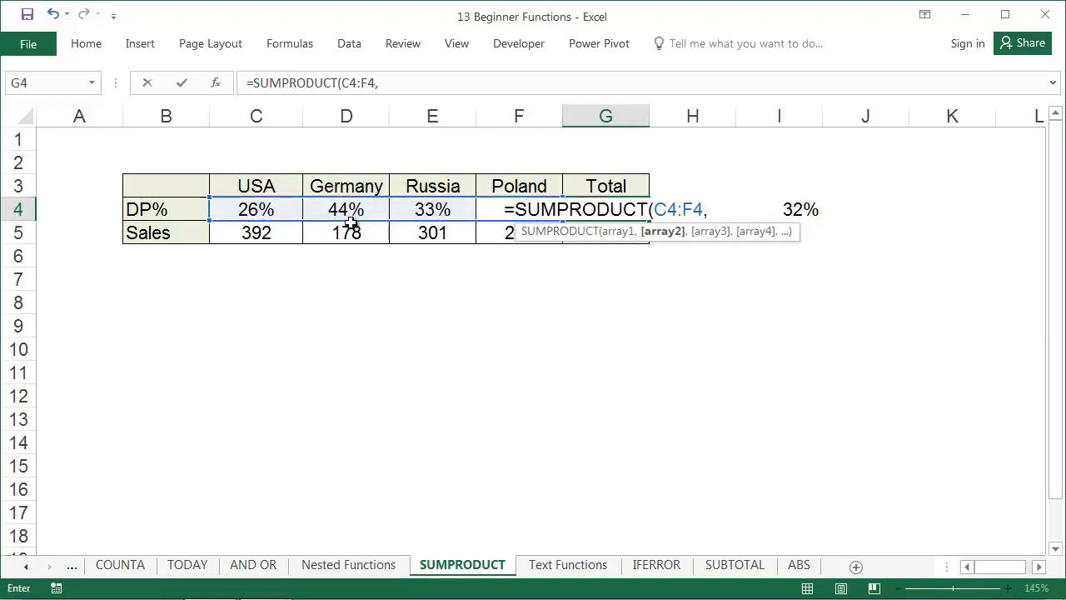
pyautogui.moveTo(286, 237); pyautogui.dragTo(509, 233)
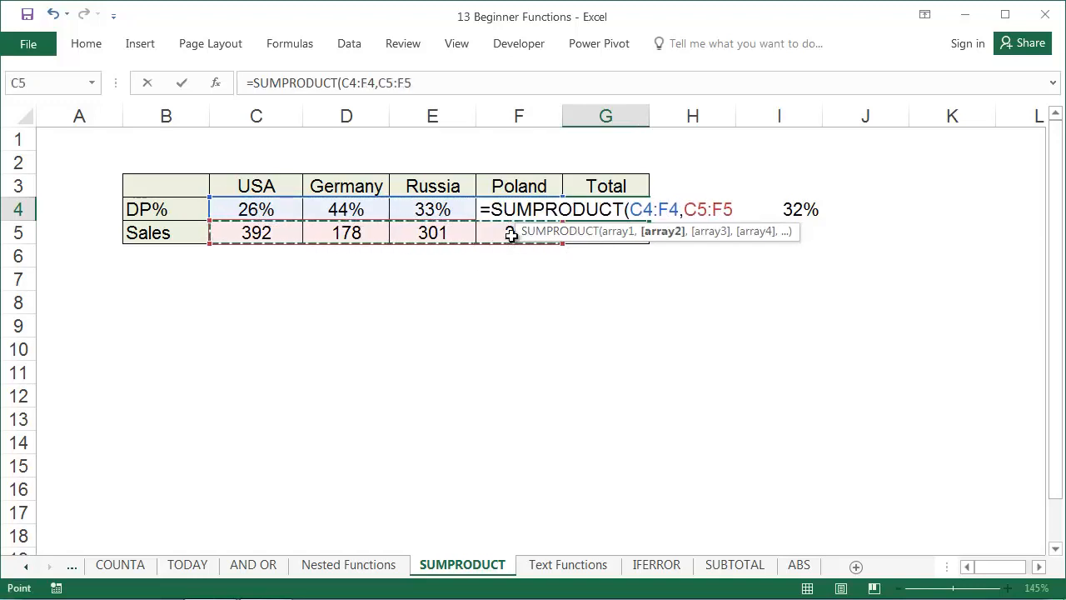
pyautogui.write(')')
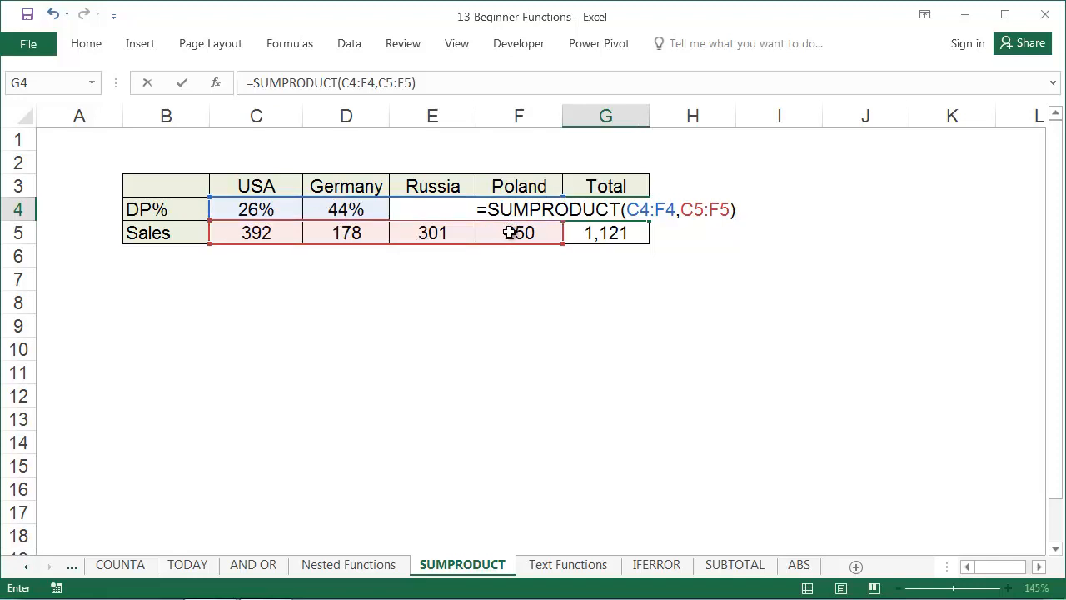
pyautogui.write('/')
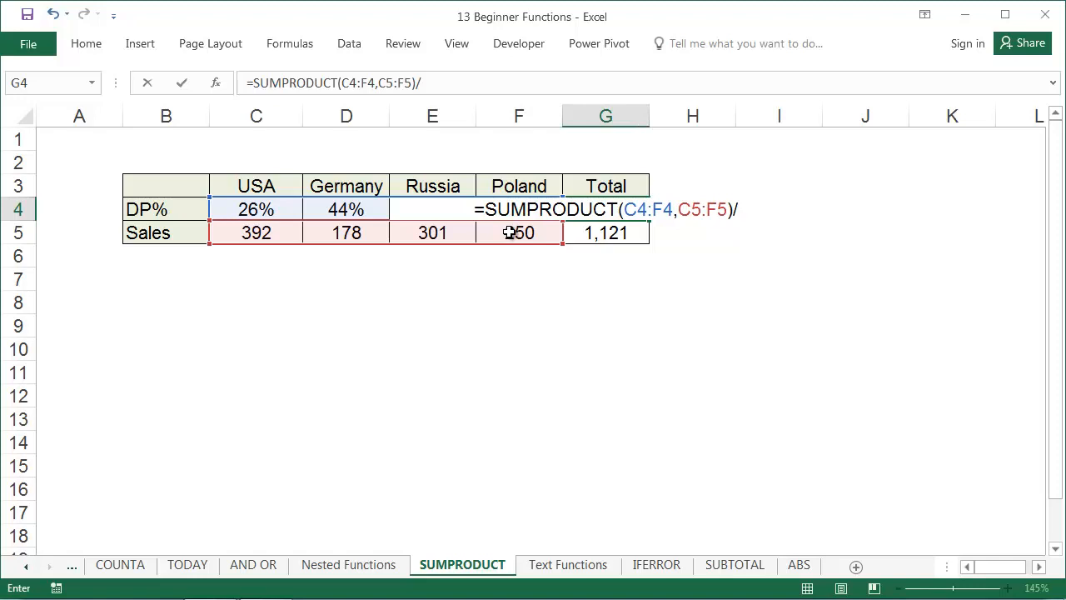
pyautogui.click(601, 234)
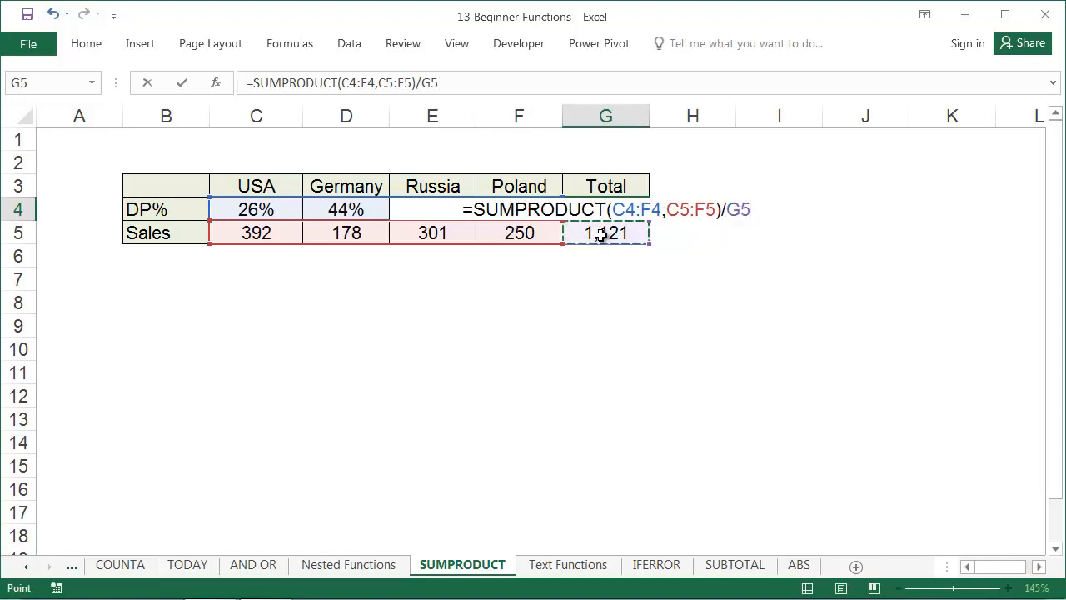
pyautogui.press('Return')
pyautogui.click(606, 210)
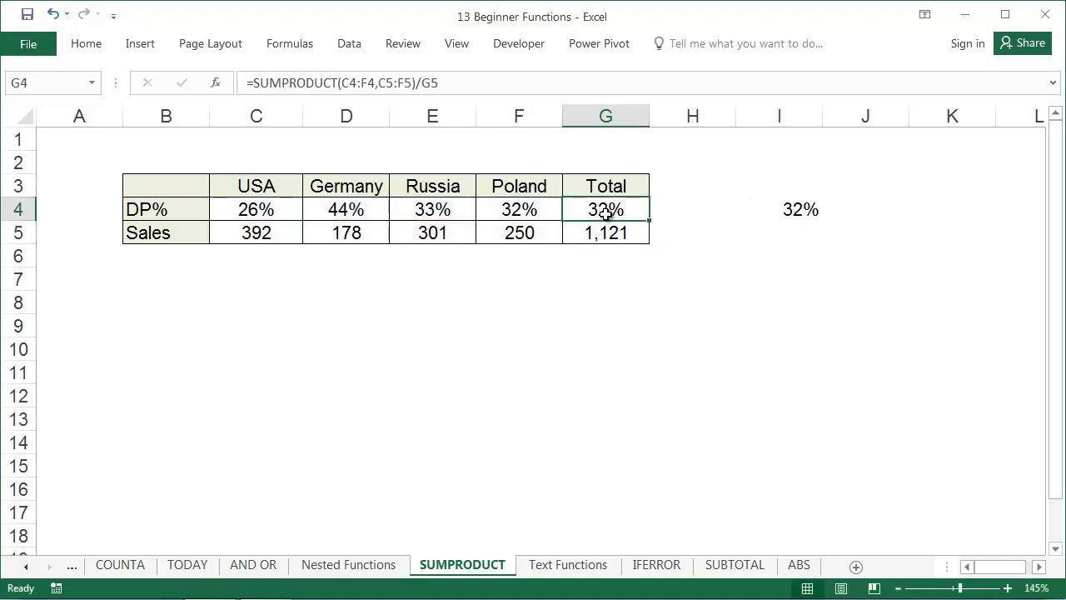
pyautogui.click(789, 209)
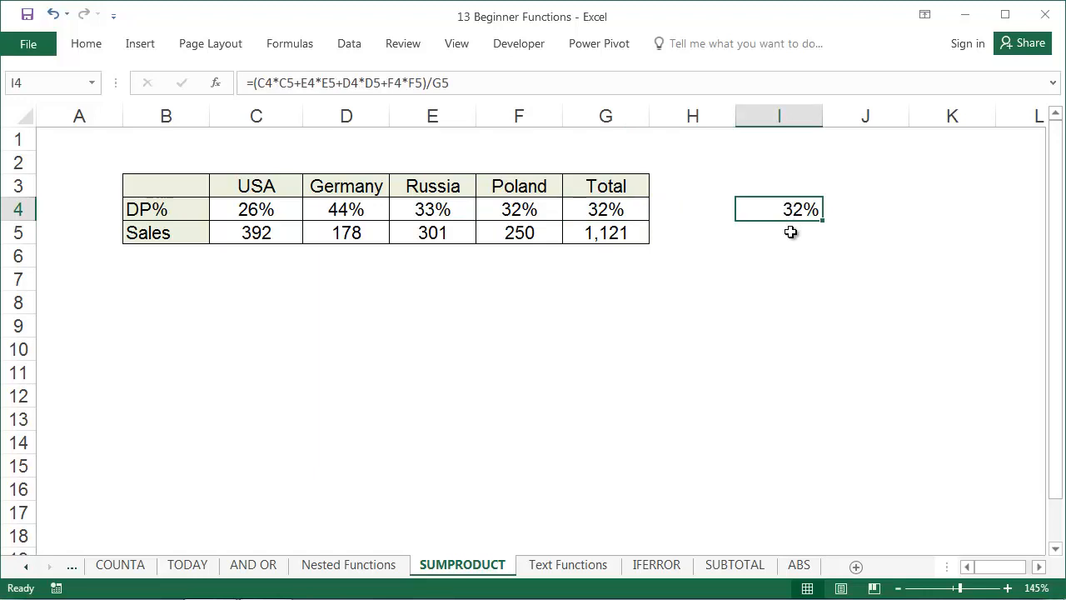
# Insert a column before Poland with DP% 20 and sales 1000, and check the manual formula in J4
pyautogui.click(514, 116)
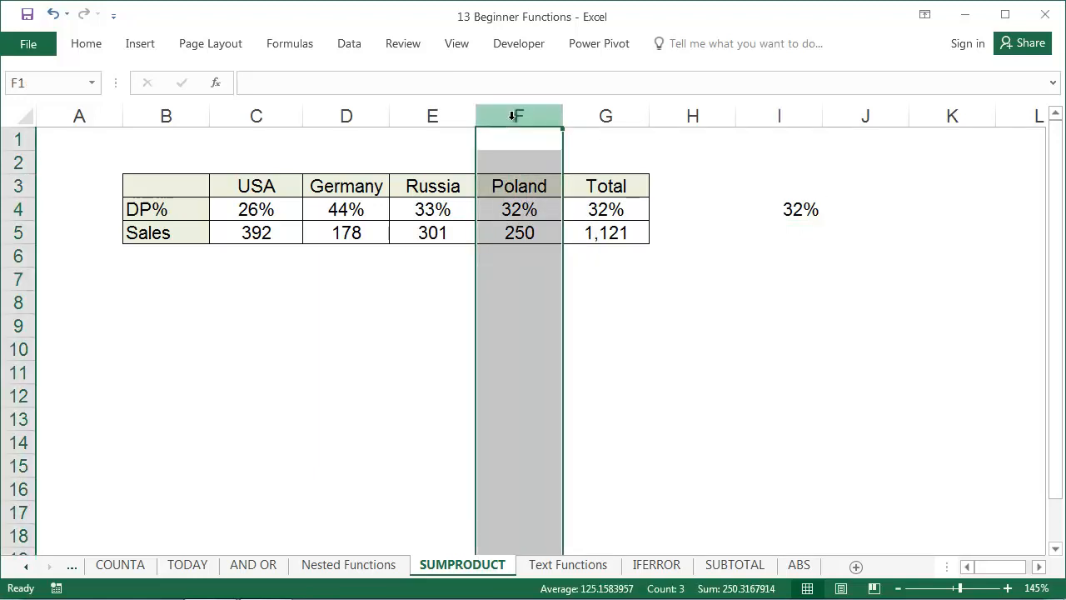
pyautogui.hotkey('ctrl', 'shift', '+')
pyautogui.click(518, 205)
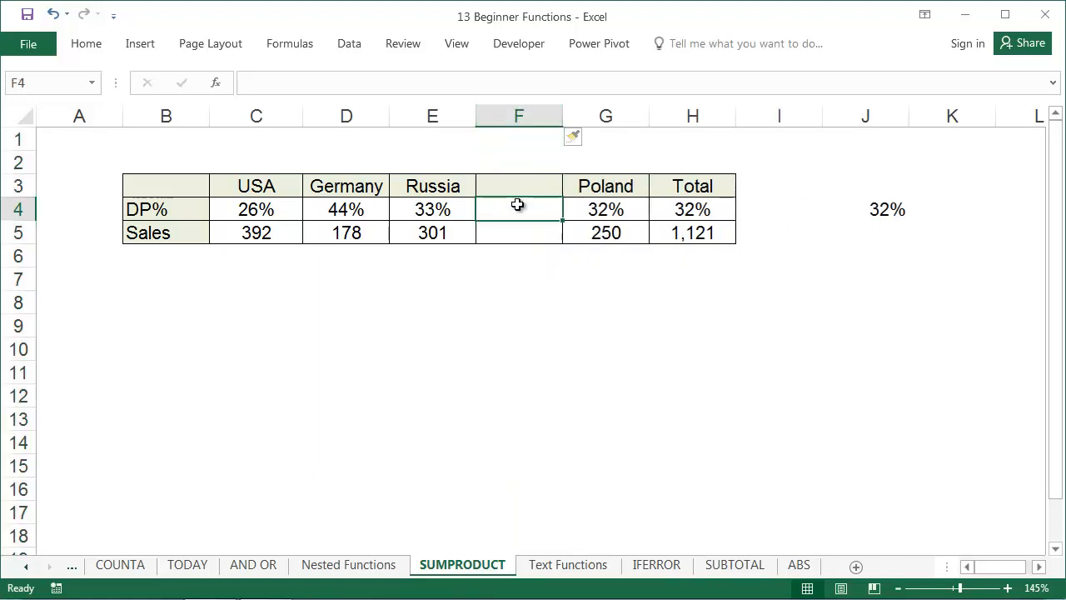
pyautogui.write('20')
pyautogui.press('Return')
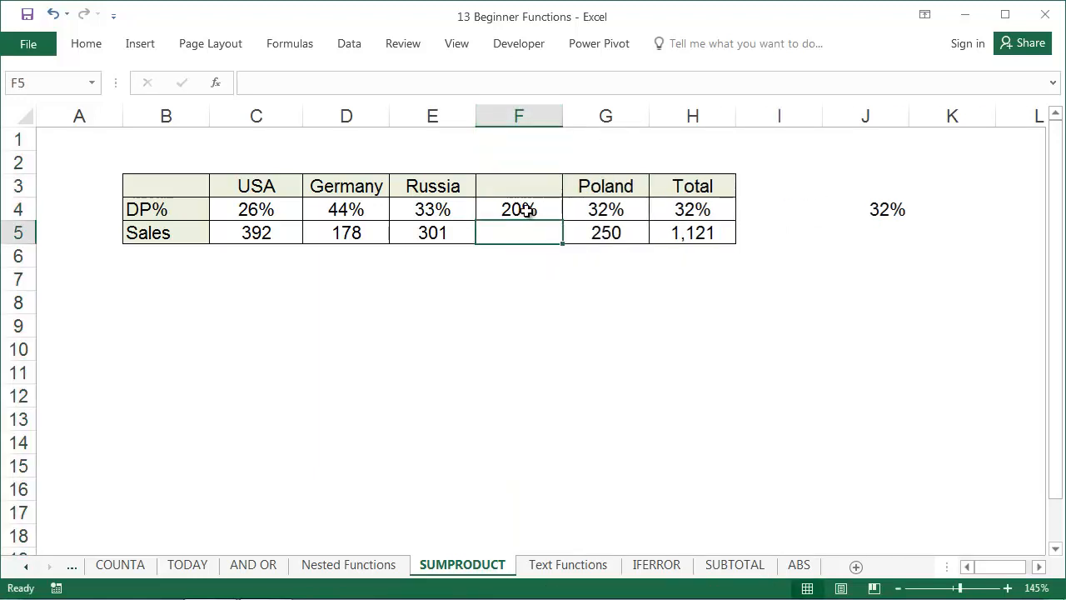
pyautogui.write('1000')
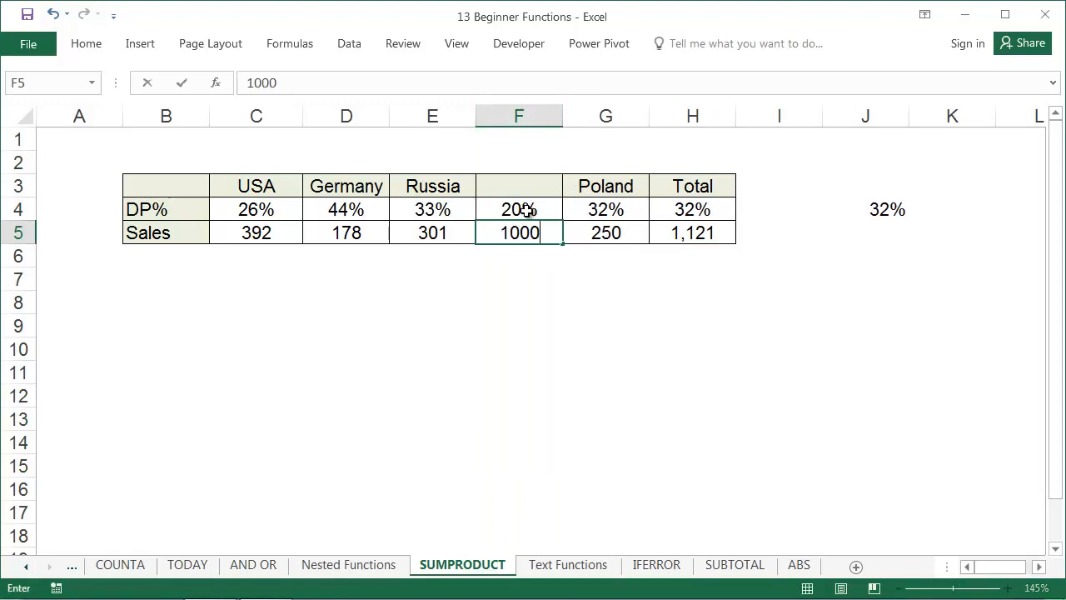
pyautogui.press('Return')
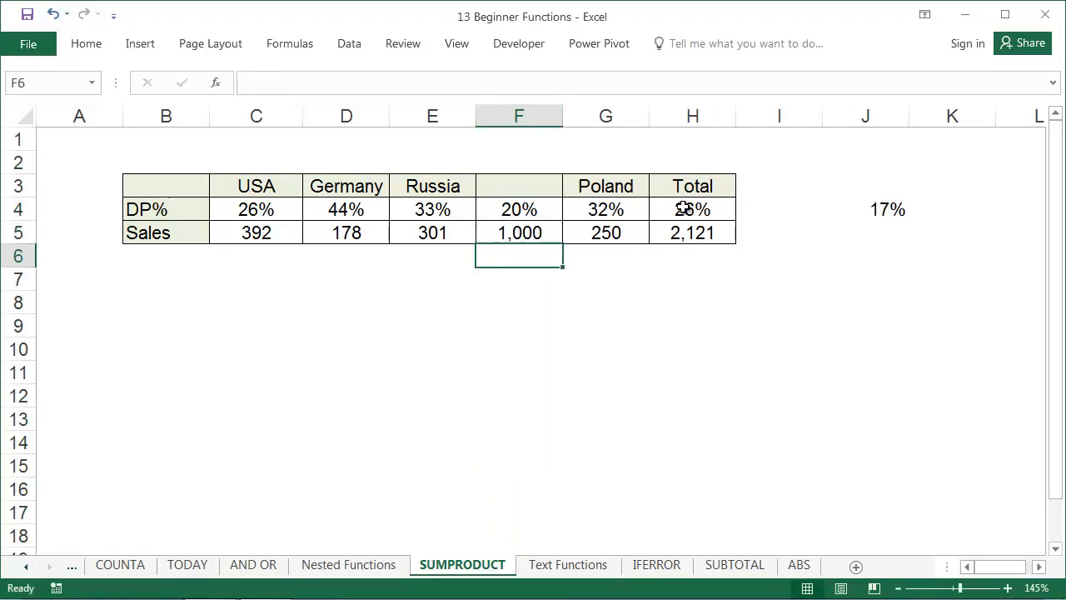
pyautogui.doubleClick(866, 209)
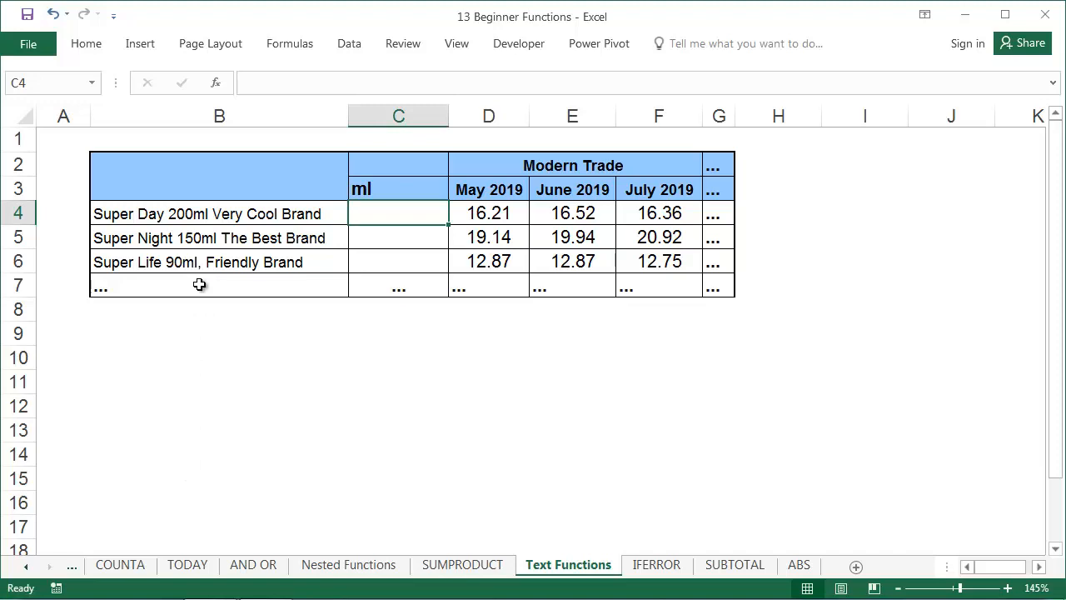
# On the Text Functions sheet, enter =SEARCH("ml",B4) in H4 and fill it down to H6
pyautogui.click(751, 211)
pyautogui.write('=sea')
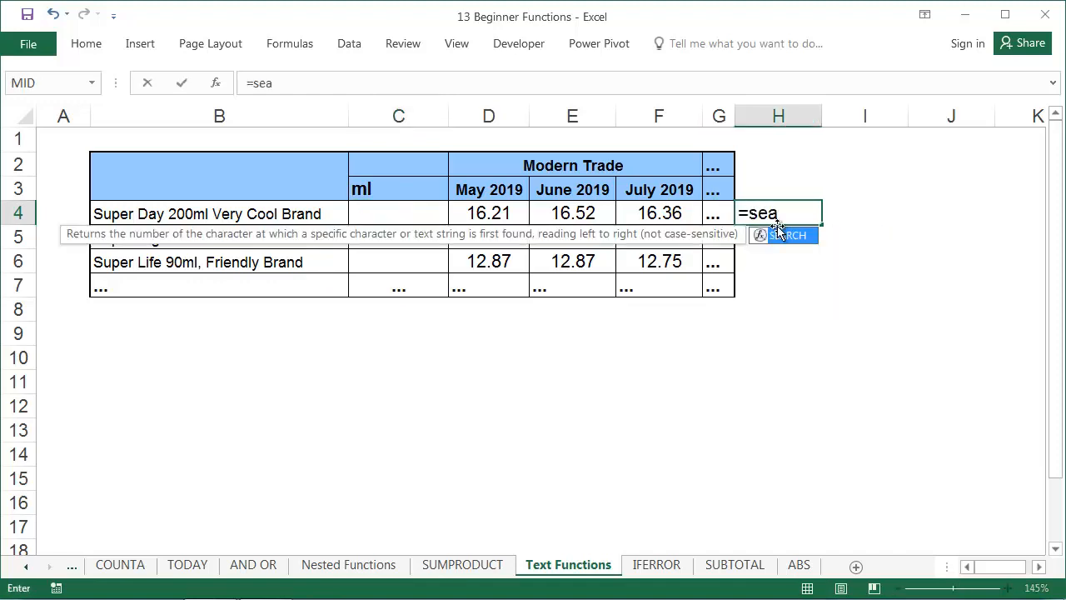
pyautogui.press('Tab')
pyautogui.write('"ml')
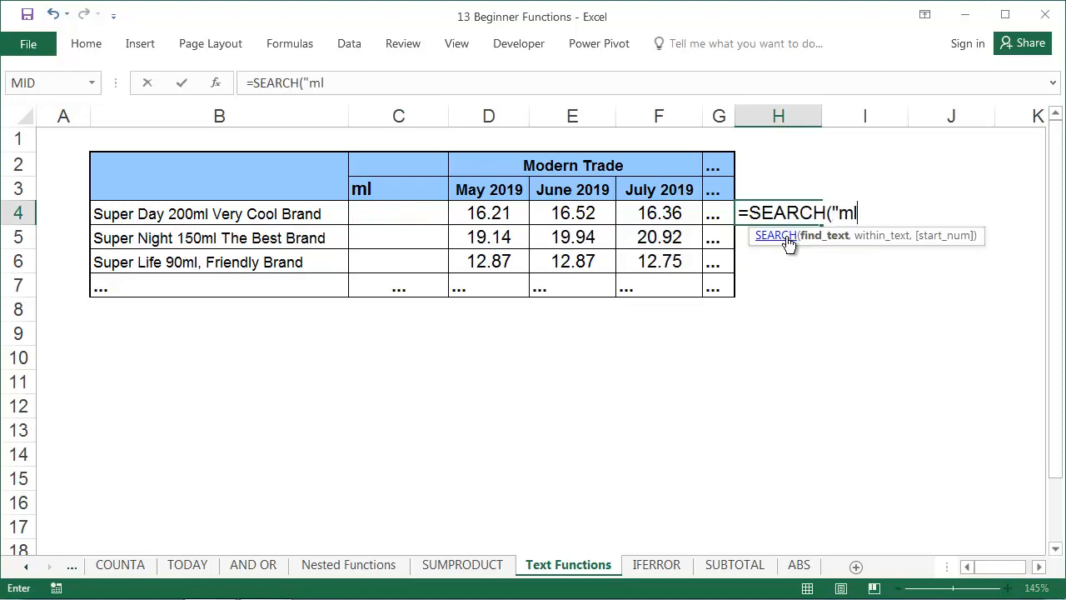
pyautogui.write('",')
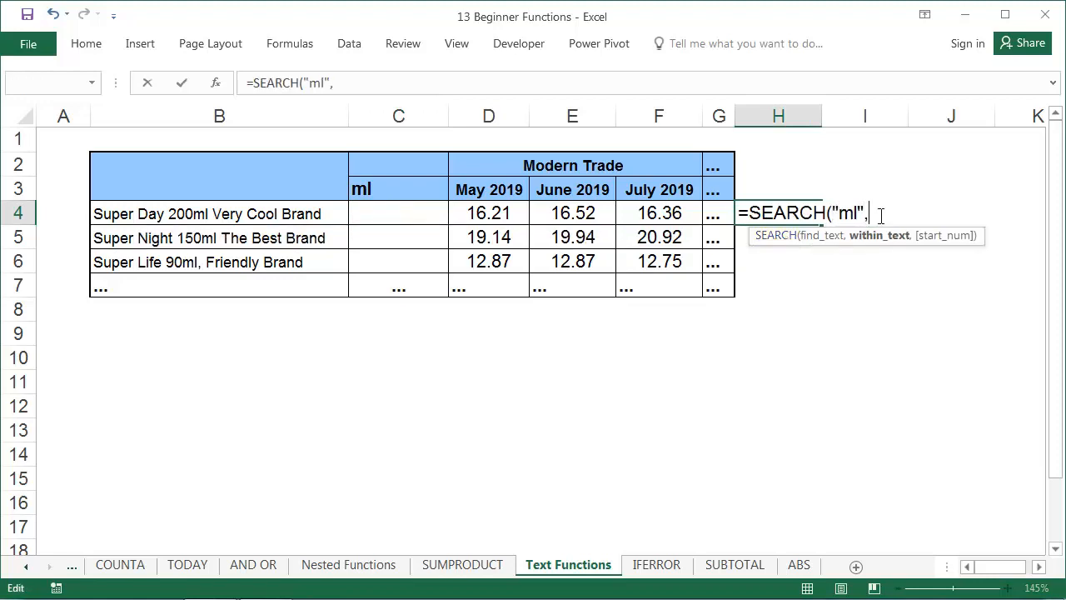
pyautogui.click(296, 214)
pyautogui.write(')')
pyautogui.press('Return')
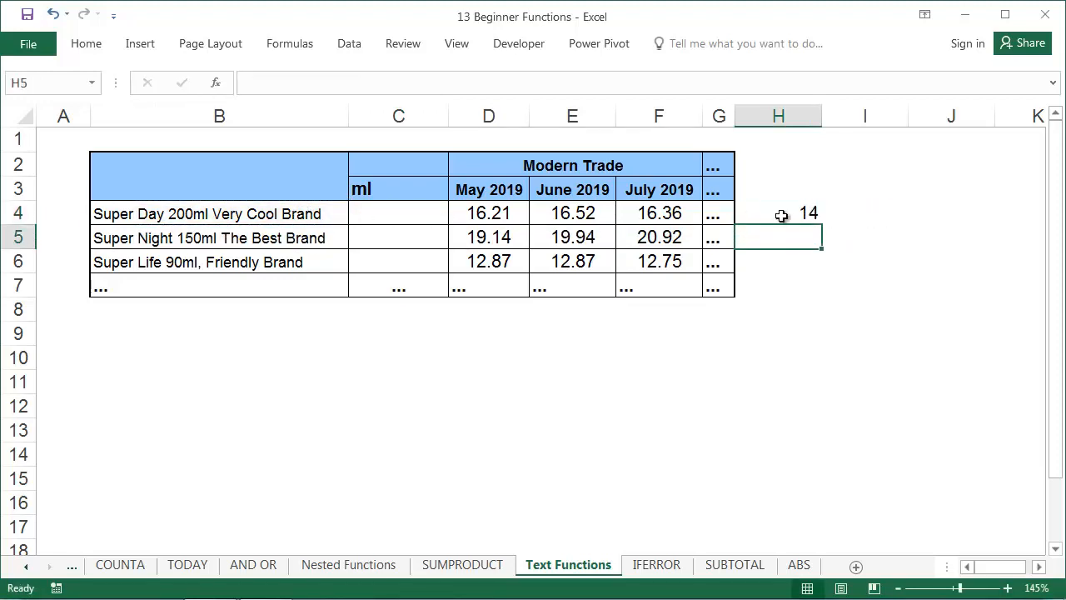
pyautogui.click(814, 212)
pyautogui.doubleClick(821, 224)
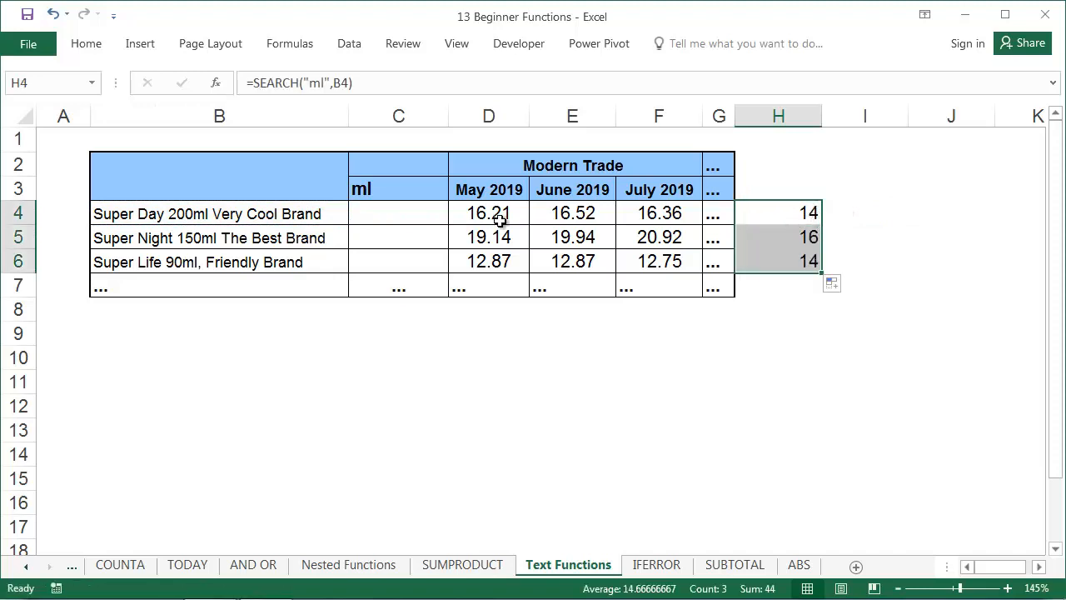
# Enter =MID(B4,H4-3,3) in C4 to extract the ml number and fill it down to C6
pyautogui.click(394, 225)
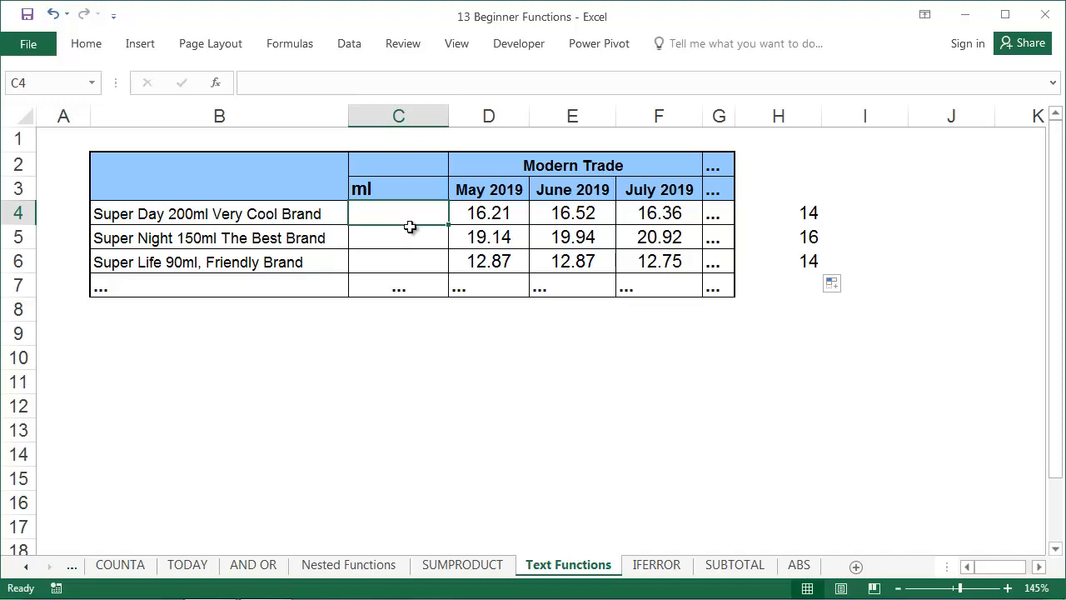
pyautogui.write('=mid')
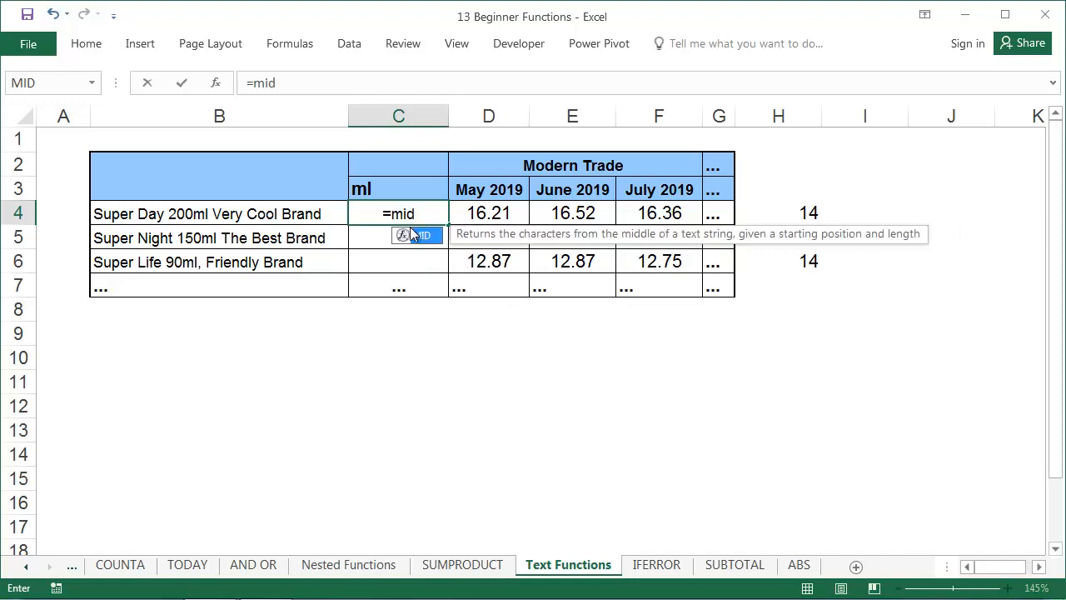
pyautogui.write('(')
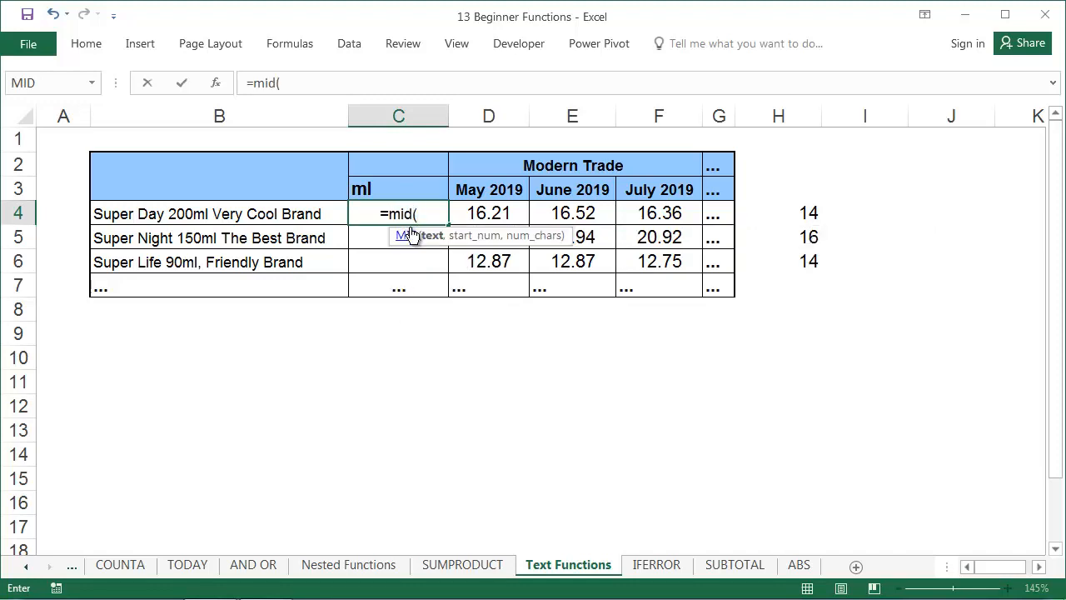
pyautogui.click(302, 216)
pyautogui.write(',')
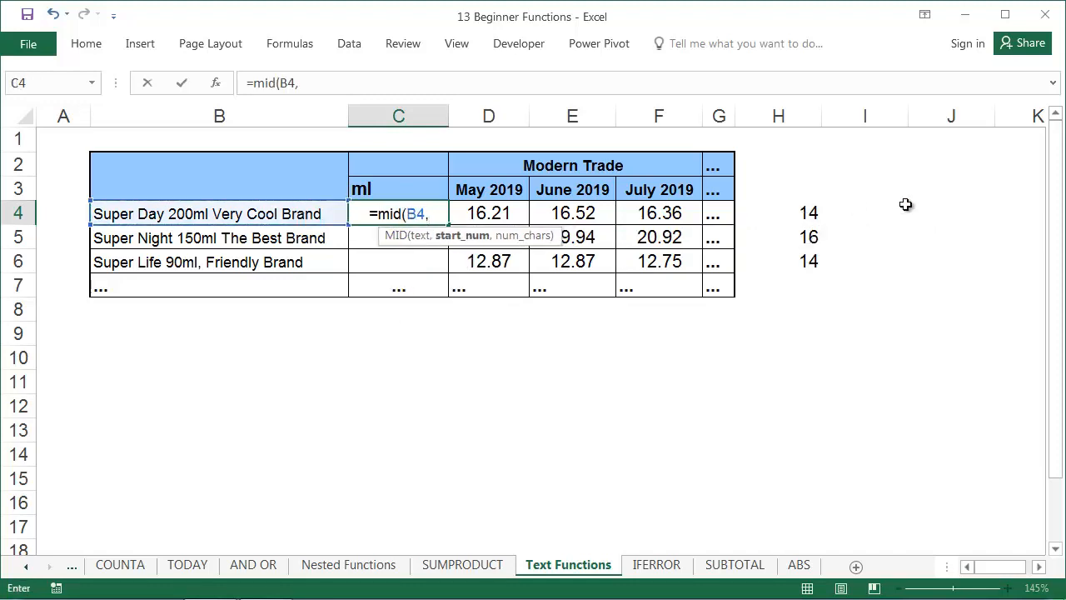
pyautogui.click(807, 206)
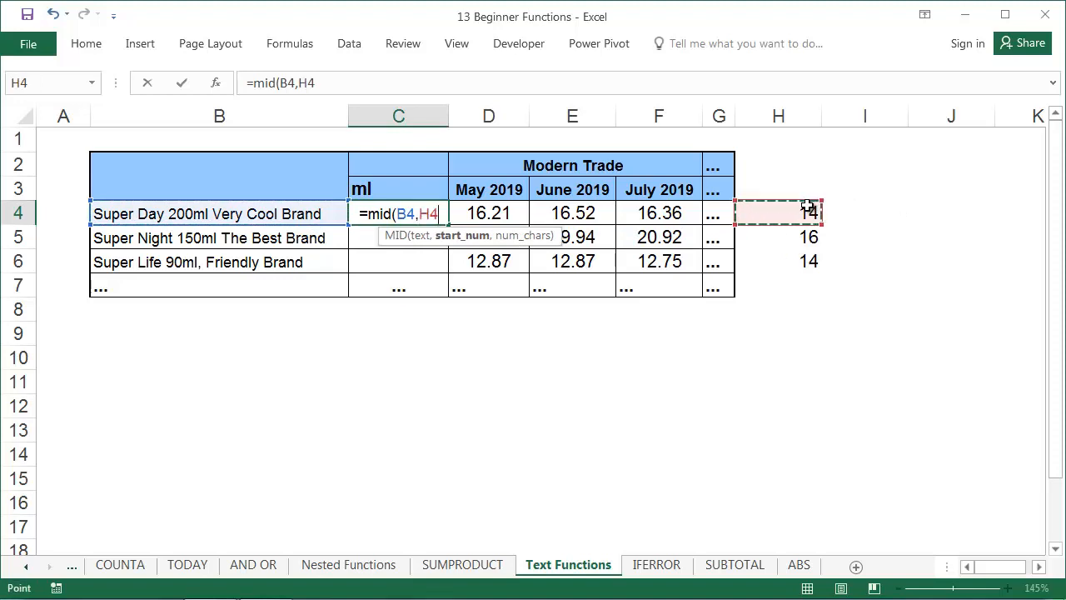
pyautogui.click(451, 214)
pyautogui.write('-3')
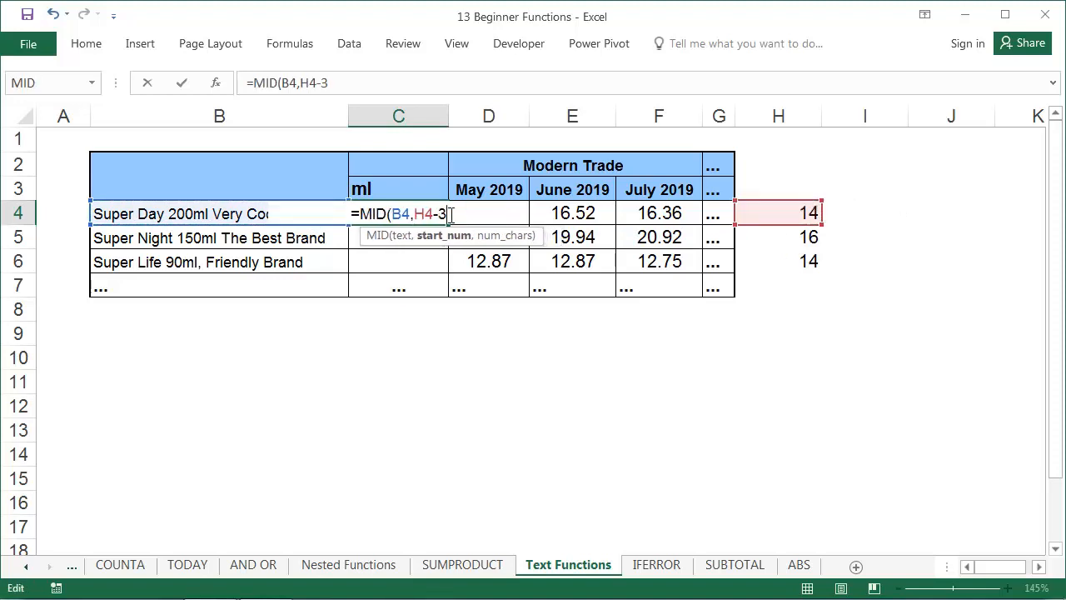
pyautogui.write(',3')
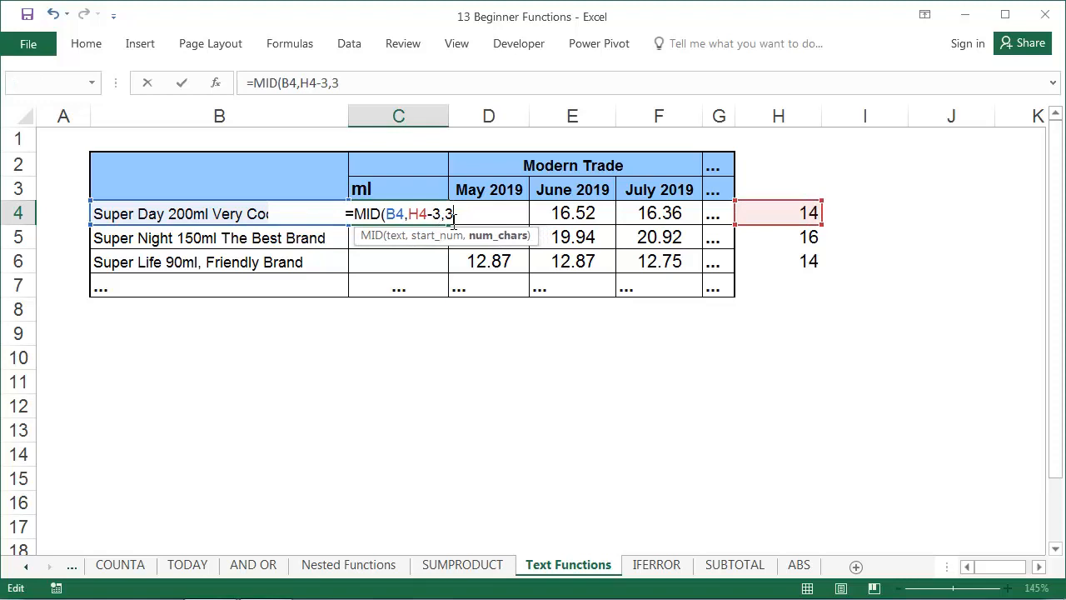
pyautogui.write(')')
pyautogui.press('Return')
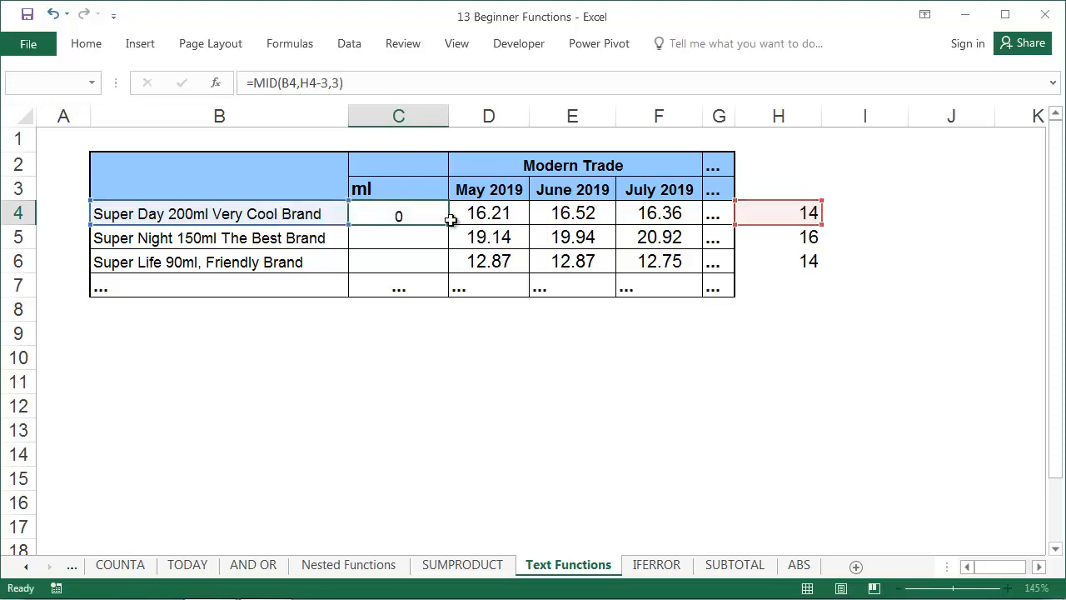
pyautogui.click(444, 218)
pyautogui.doubleClick(450, 223)
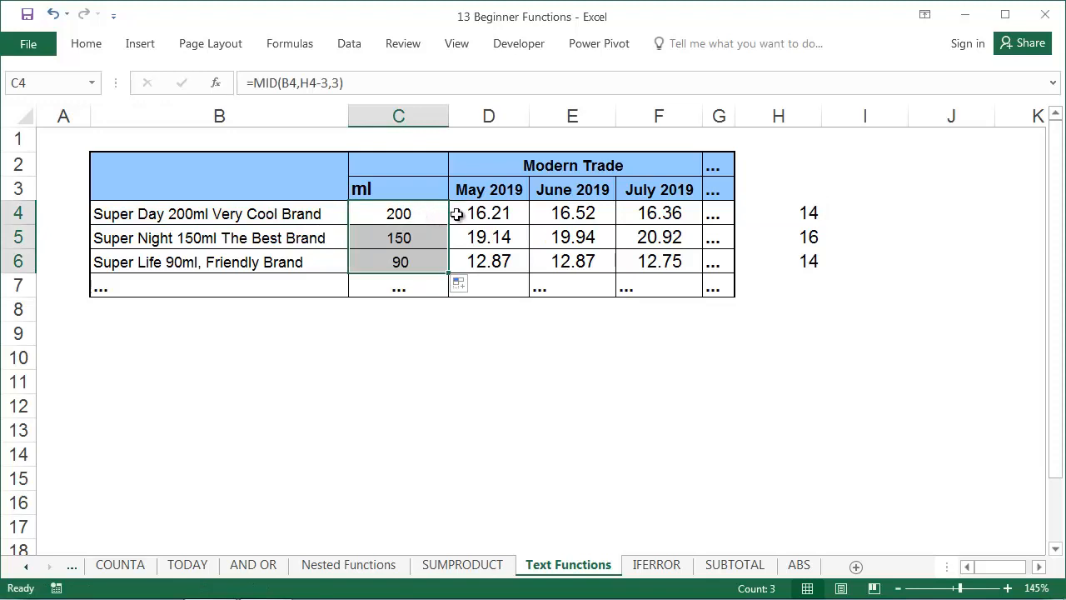
# Replace the H4 reference in C4 with the SEARCH formula copied from H4, giving =MID(B4,SEARCH("ml",B4)-3,3), and fill it down to C6
pyautogui.click(809, 212)
pyautogui.moveTo(353, 83); pyautogui.dragTo(257, 83)
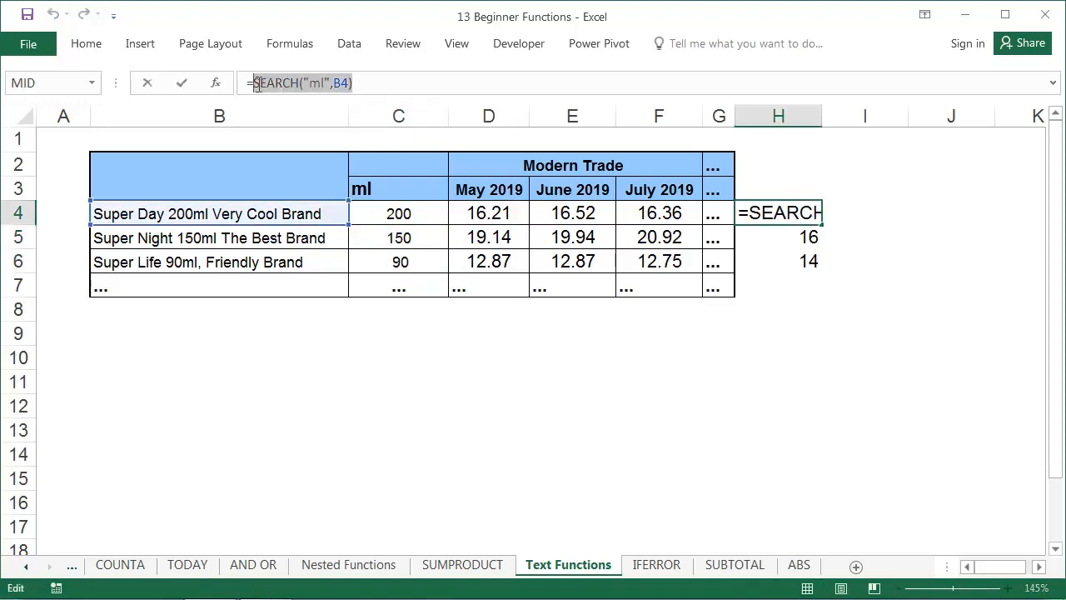
pyautogui.press('Escape')
pyautogui.click(392, 210)
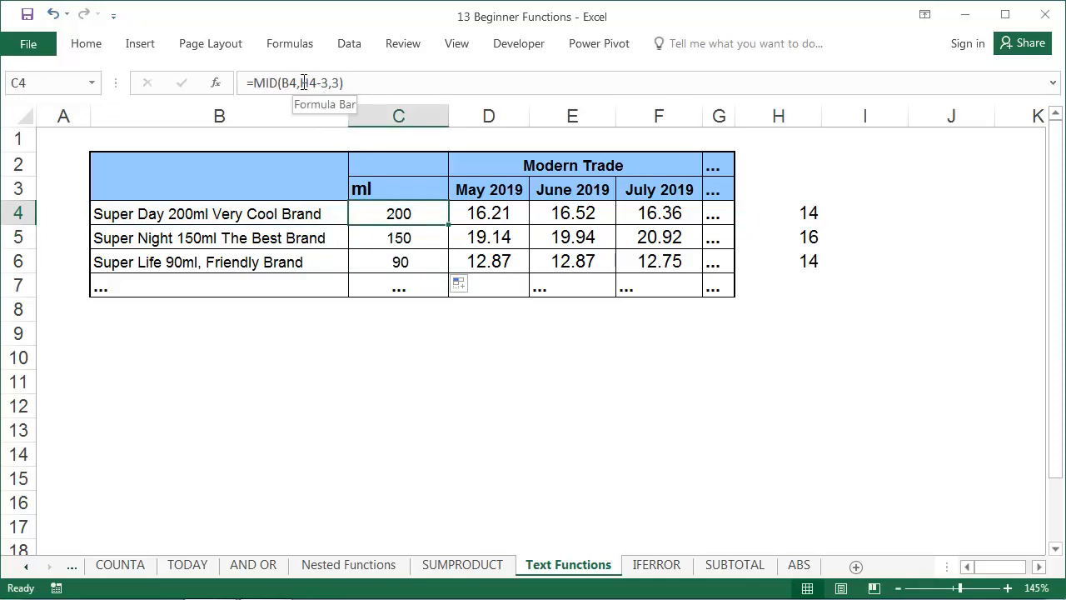
pyautogui.moveTo(301, 84); pyautogui.dragTo(317, 82)
pyautogui.hotkey('ctrl', 'v')
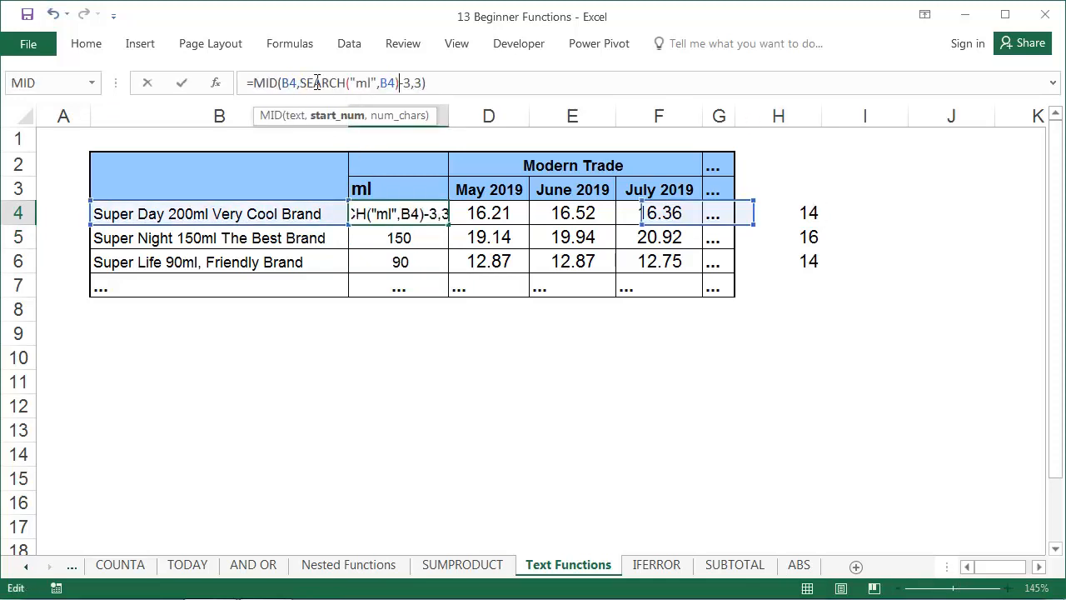
pyautogui.press('Return')
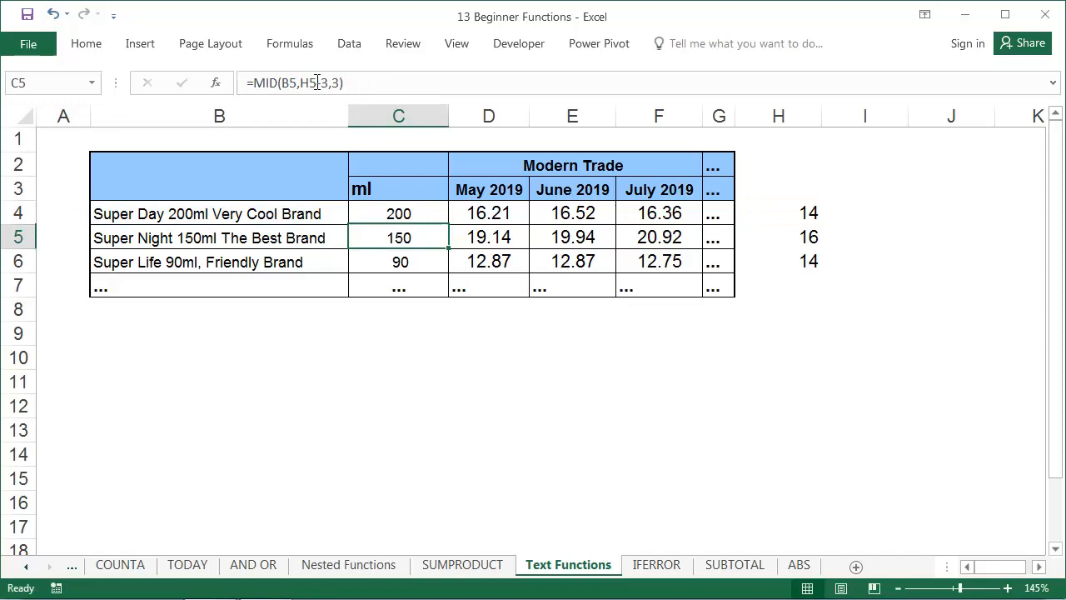
pyautogui.click(398, 214)
pyautogui.moveTo(451, 226); pyautogui.dragTo(448, 272)
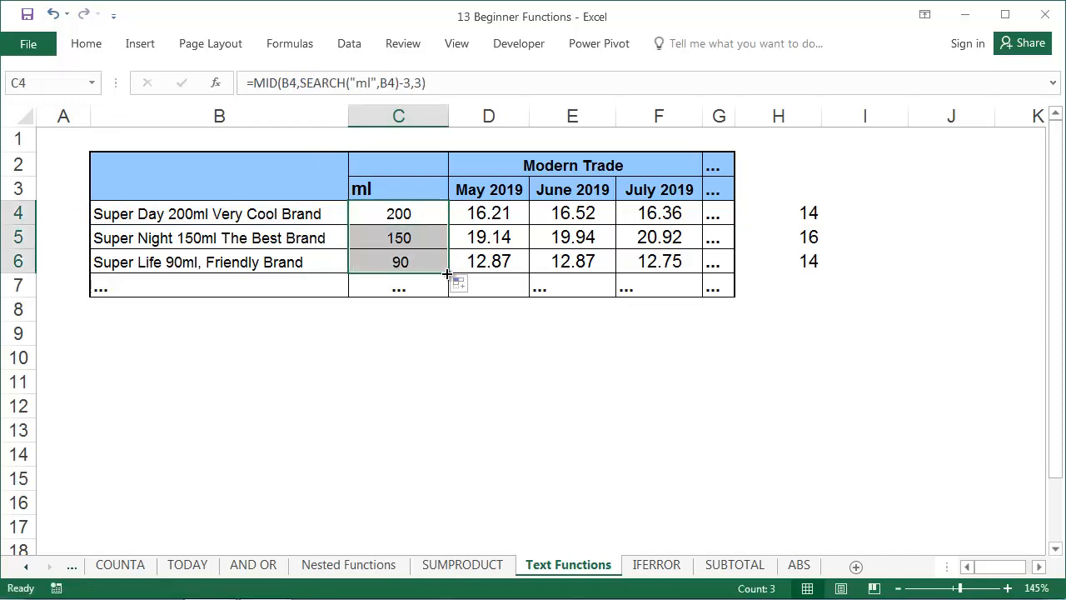
# Clear the helper SEARCH formulas in H4:H6 and check the extracted ml cells C4, C5 and C6
pyautogui.moveTo(790, 212); pyautogui.dragTo(785, 276)
pyautogui.press('Delete')
pyautogui.click(410, 218)
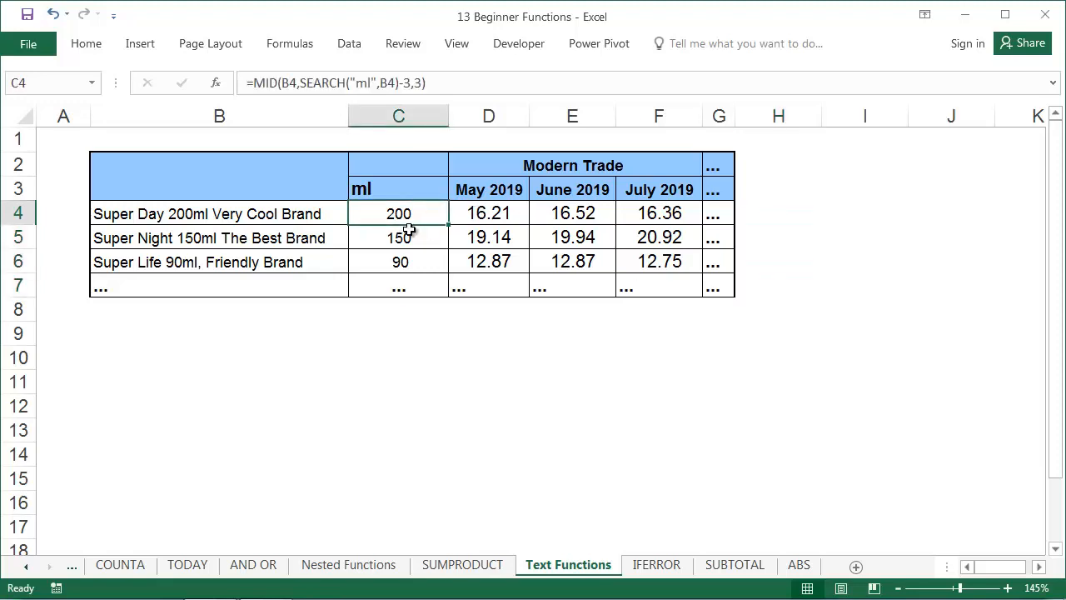
pyautogui.click(409, 237)
pyautogui.click(413, 259)
# Convert the formulas in C4:C6 to plain values by copying them and pasting values in place
pyautogui.moveTo(408, 219); pyautogui.dragTo(414, 259)
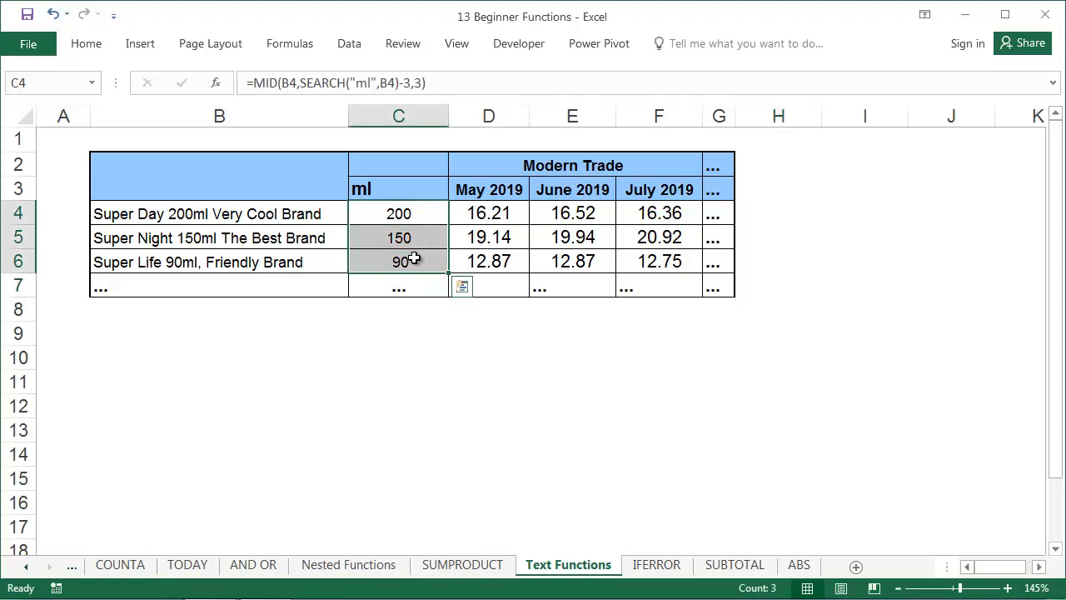
pyautogui.hotkey('ctrl', 'c')
pyautogui.rightClick(417, 202)
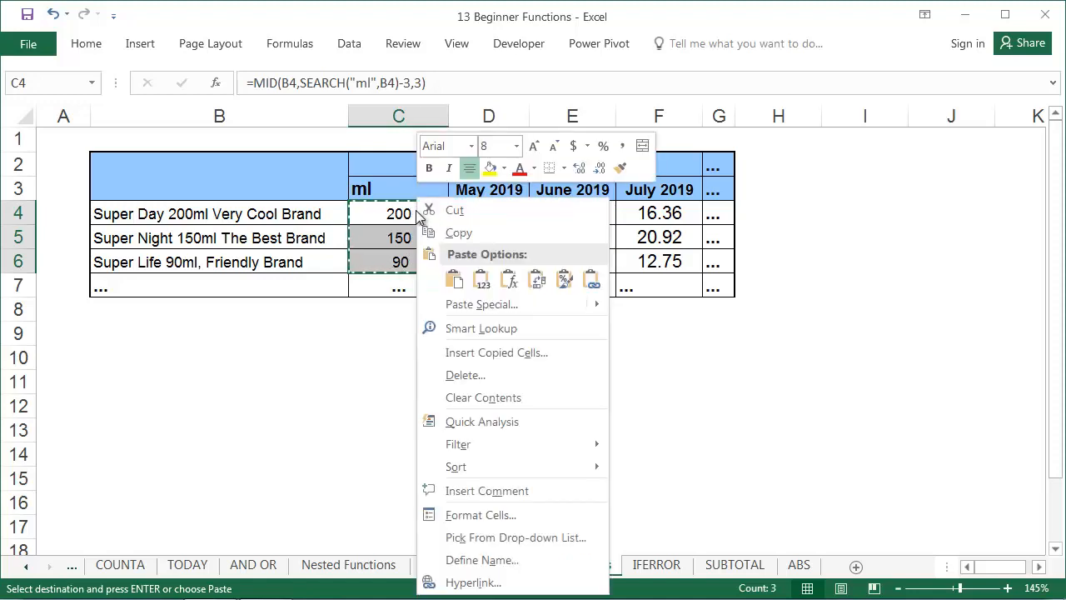
pyautogui.click(483, 281)
# Use Find and Replace to remove all spaces from the extracted ml values in C4:C6
pyautogui.hotkey('ctrl', 'h')
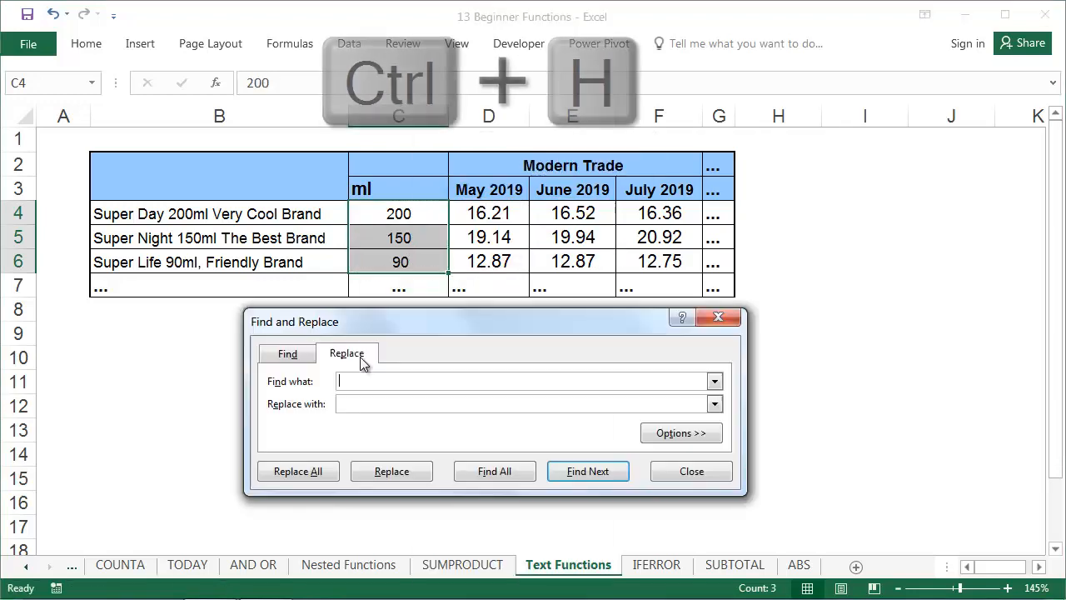
pyautogui.click(331, 472)
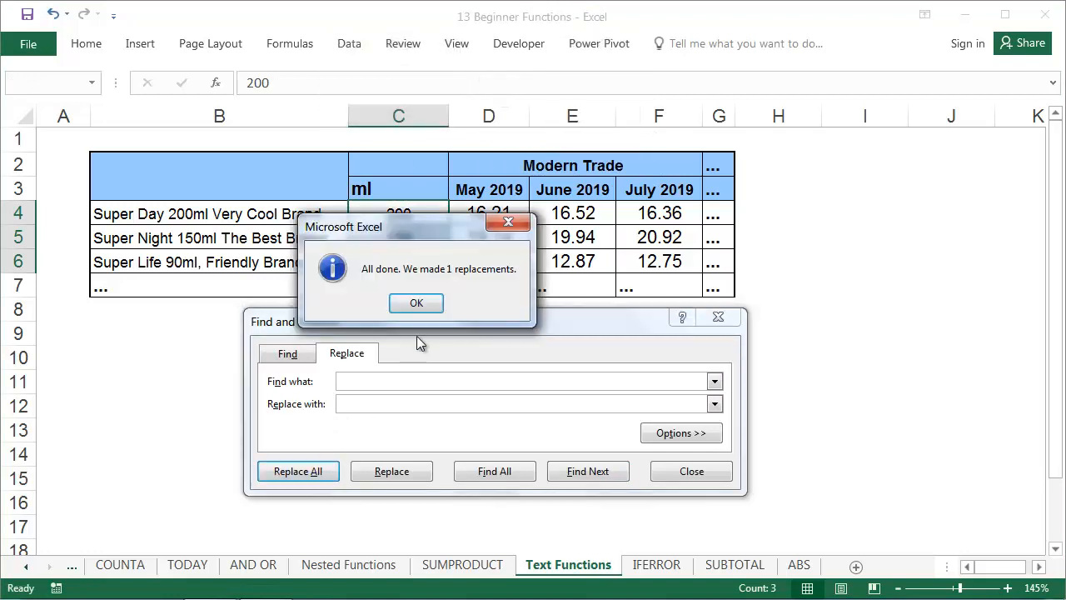
pyautogui.click(417, 303)
pyautogui.click(691, 472)
# Enter 1 in C10 below the table and copy that cell as a multiplier
pyautogui.click(409, 359)
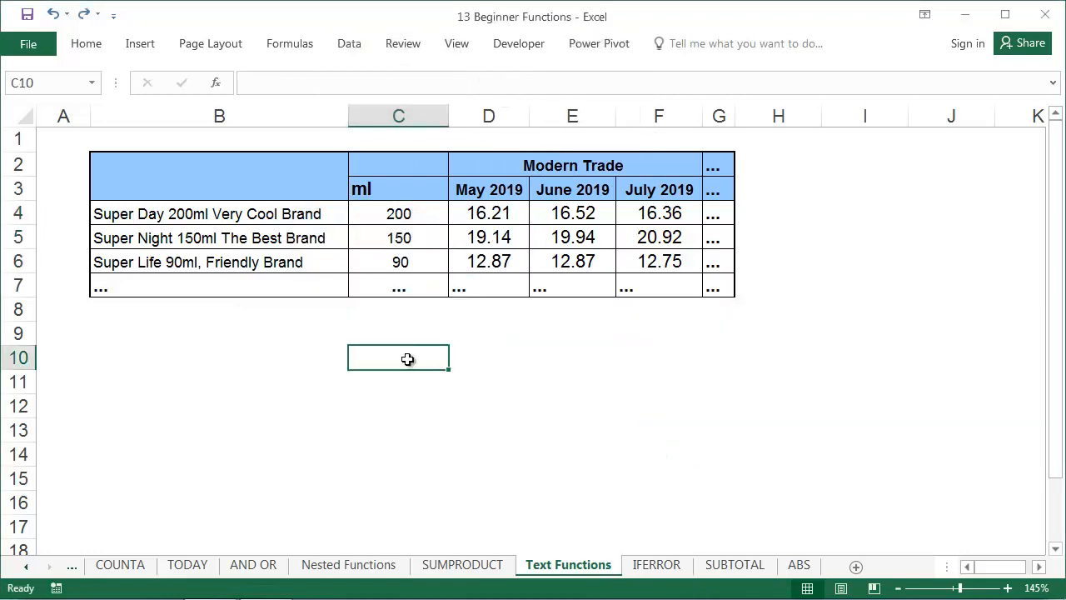
pyautogui.write('1')
pyautogui.press('Return')
pyautogui.click(410, 359)
pyautogui.hotkey('ctrl', 'c')
# Convert the text in C4:C6 to numbers by pasting the copied 1 with Paste Special, using Values and the Multiply operation
pyautogui.moveTo(406, 215); pyautogui.dragTo(410, 261)
pyautogui.rightClick(409, 262)
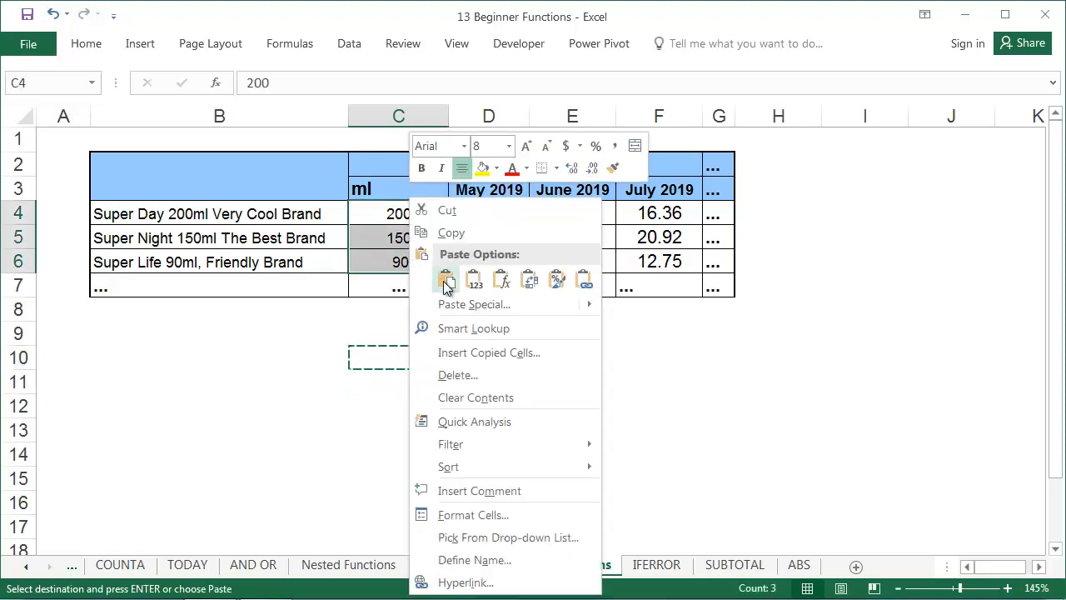
pyautogui.click(462, 302)
pyautogui.click(339, 227)
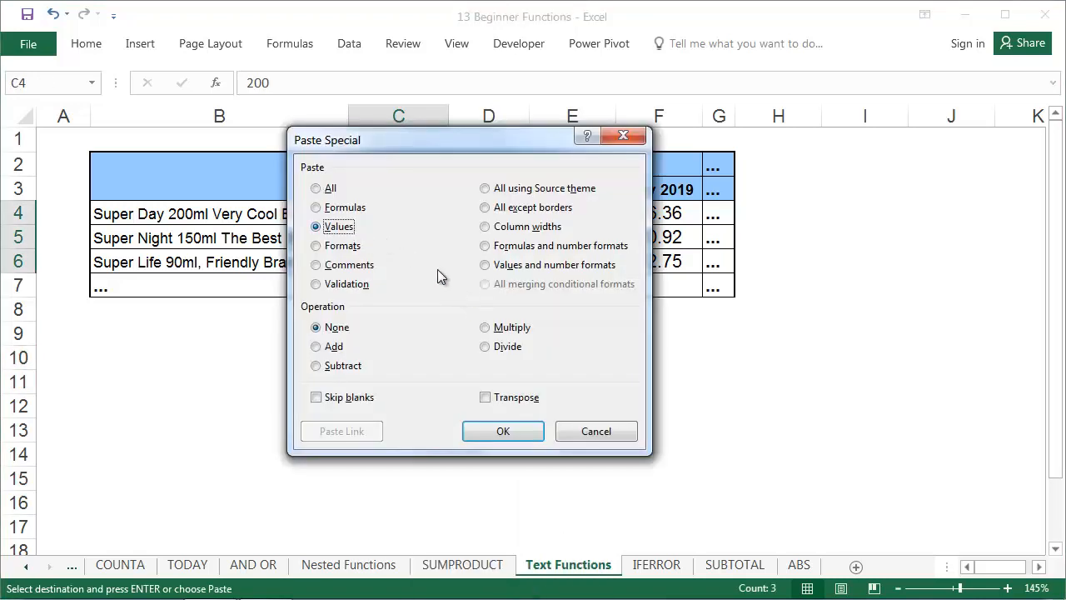
pyautogui.click(508, 327)
pyautogui.moveTo(495, 139); pyautogui.dragTo(703, 142)
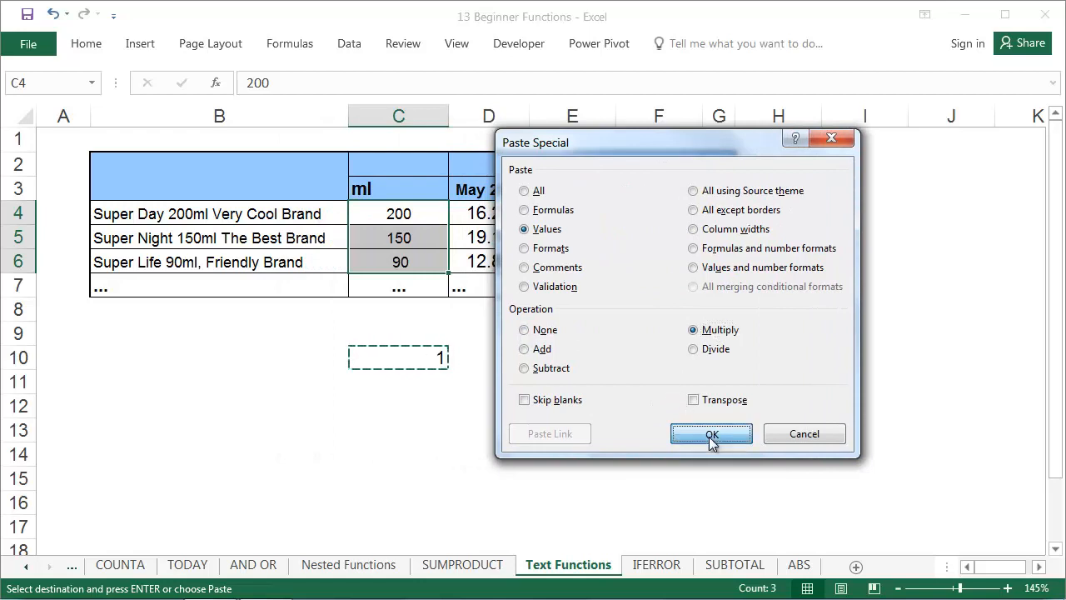
pyautogui.click(712, 435)
pyautogui.click(417, 359)
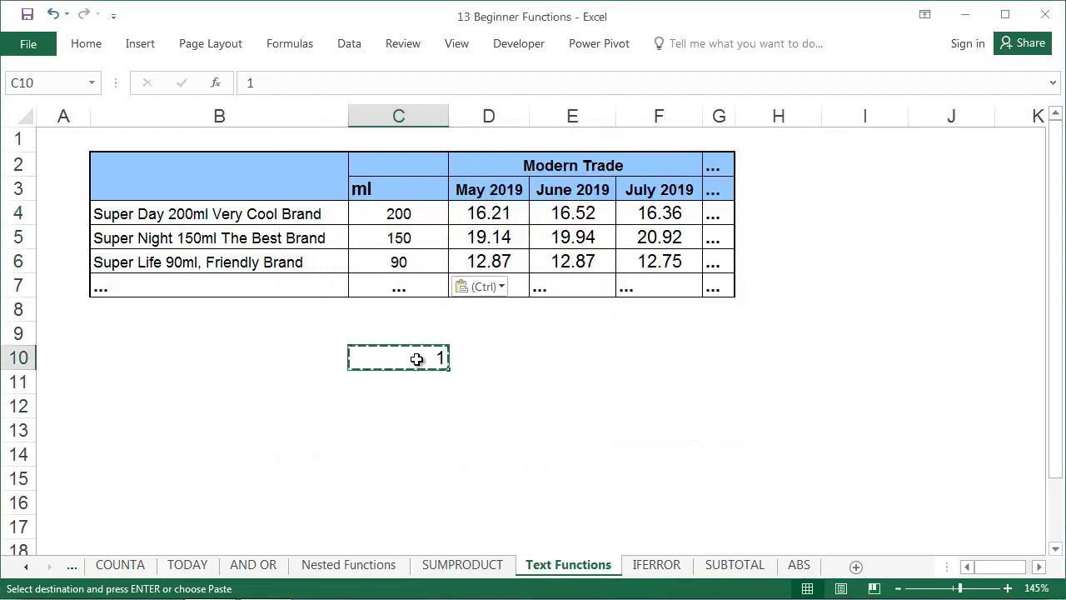
pyautogui.press('Escape')
pyautogui.moveTo(400, 215); pyautogui.dragTo(409, 257)
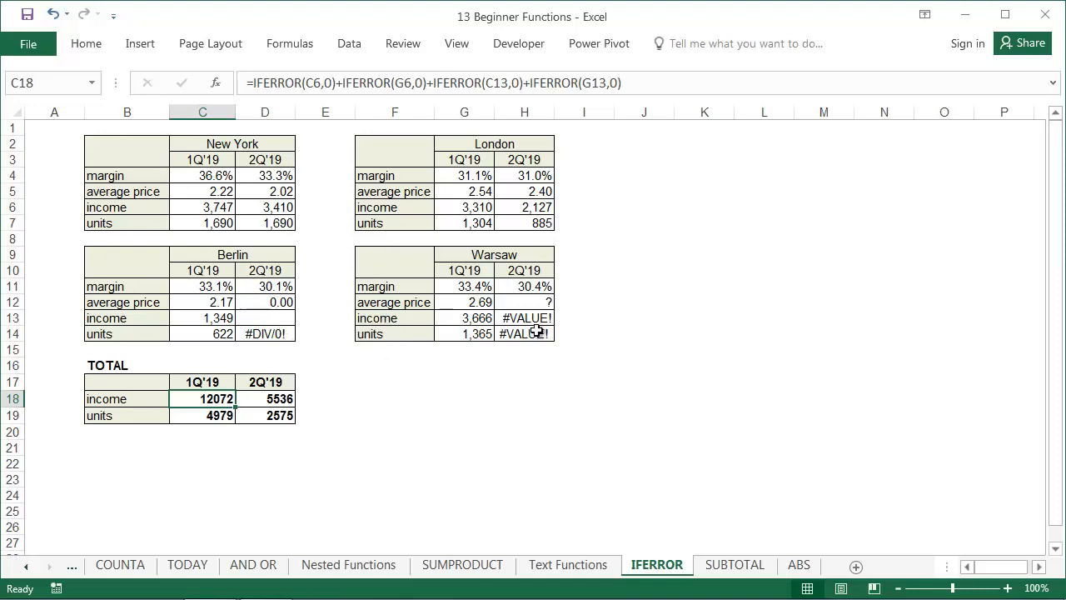
# On the IFERROR sheet, examine the 2Q'19 total income formula in D18 and the cells it references
pyautogui.doubleClick(249, 398)
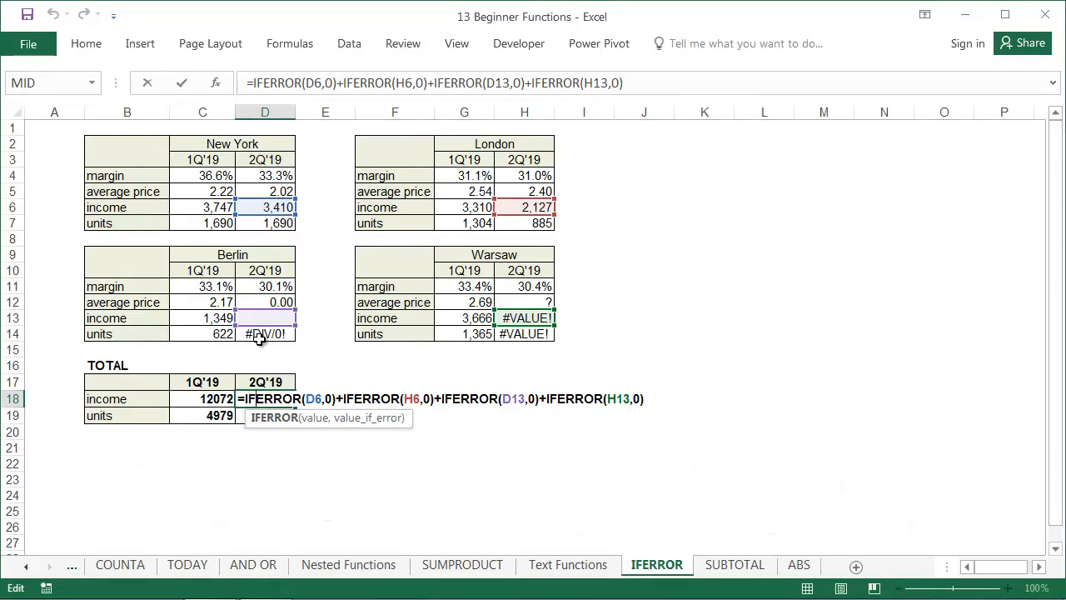
pyautogui.hotkey('ctrl', 'Return')
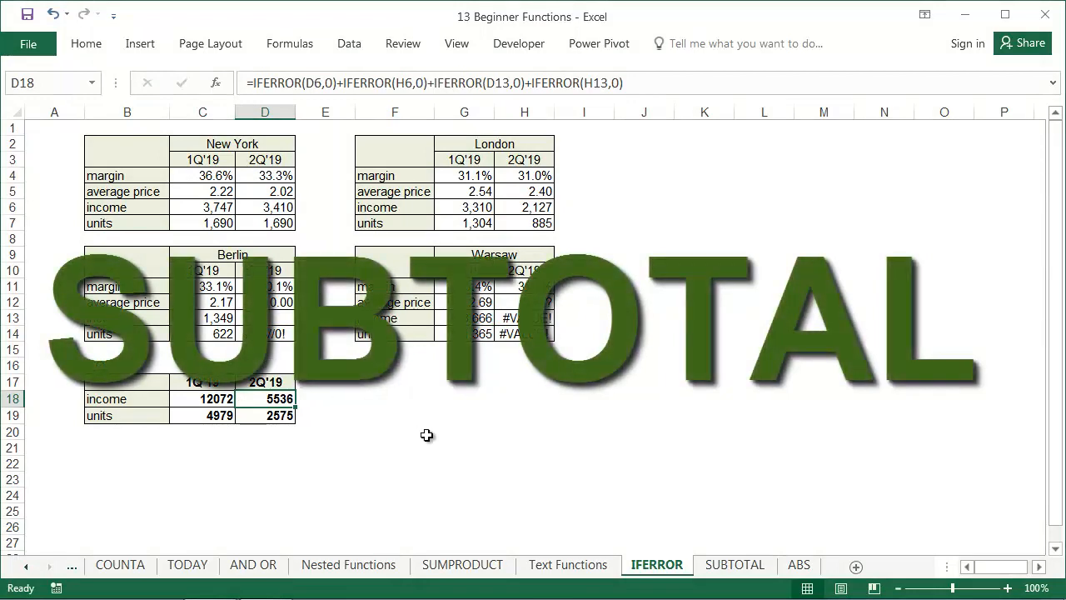
# On the SUBTOTAL sheet, examine the SUM formulas for Region A in C8, Region B in C13 and the total in C26
pyautogui.click(722, 567)
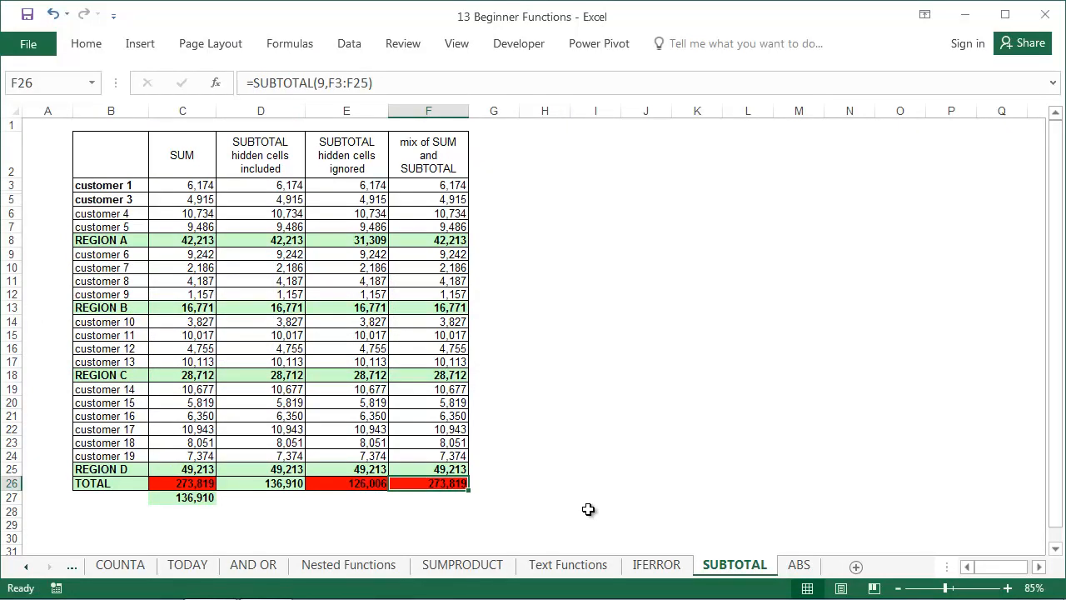
pyautogui.doubleClick(202, 241)
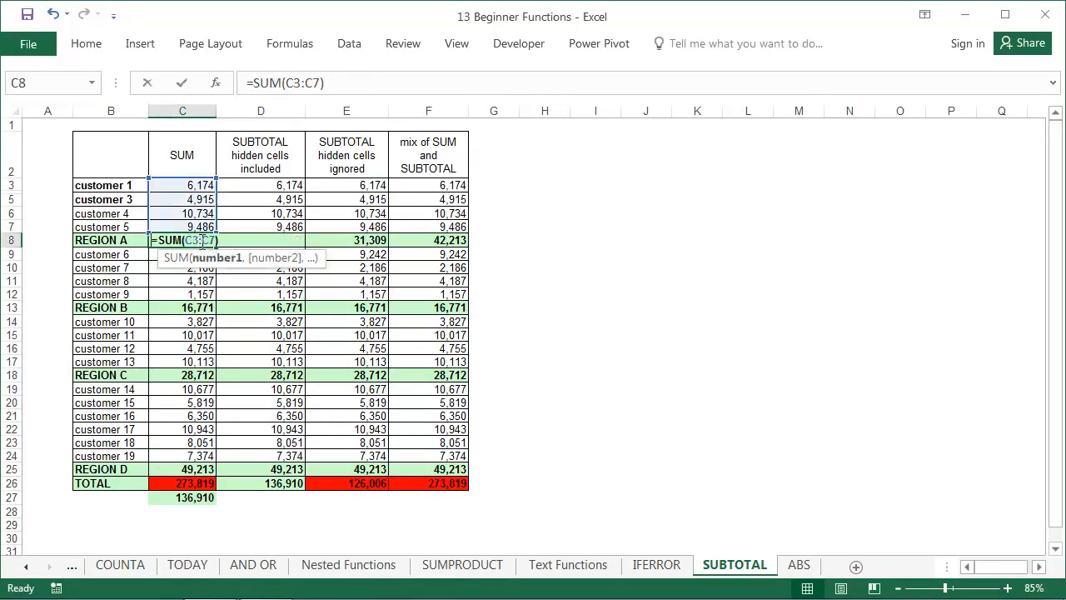
pyautogui.press('Escape')
pyautogui.doubleClick(179, 308)
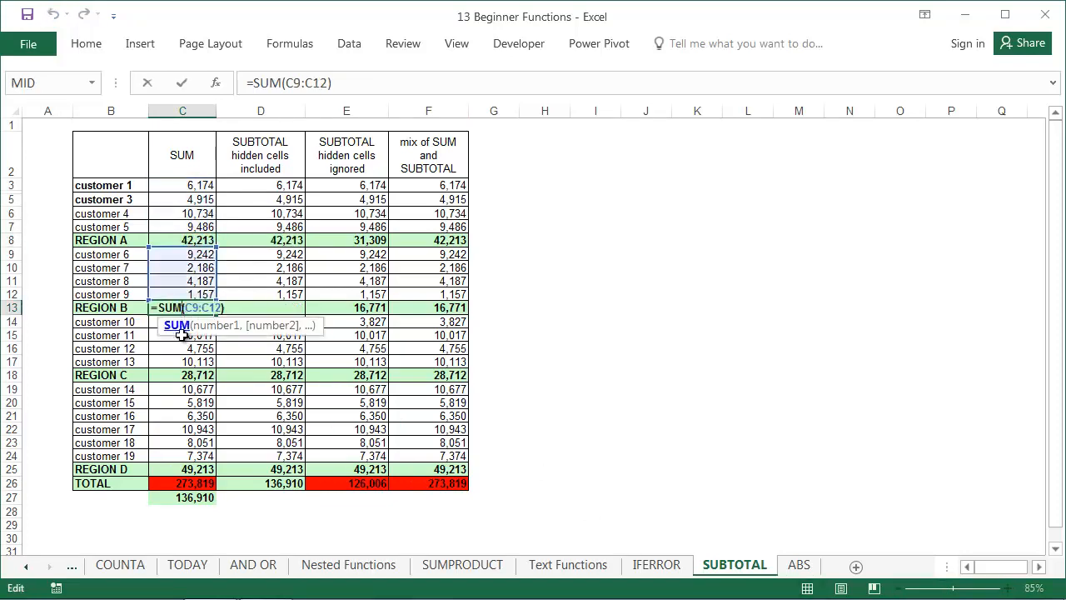
pyautogui.press('Escape')
pyautogui.doubleClick(185, 481)
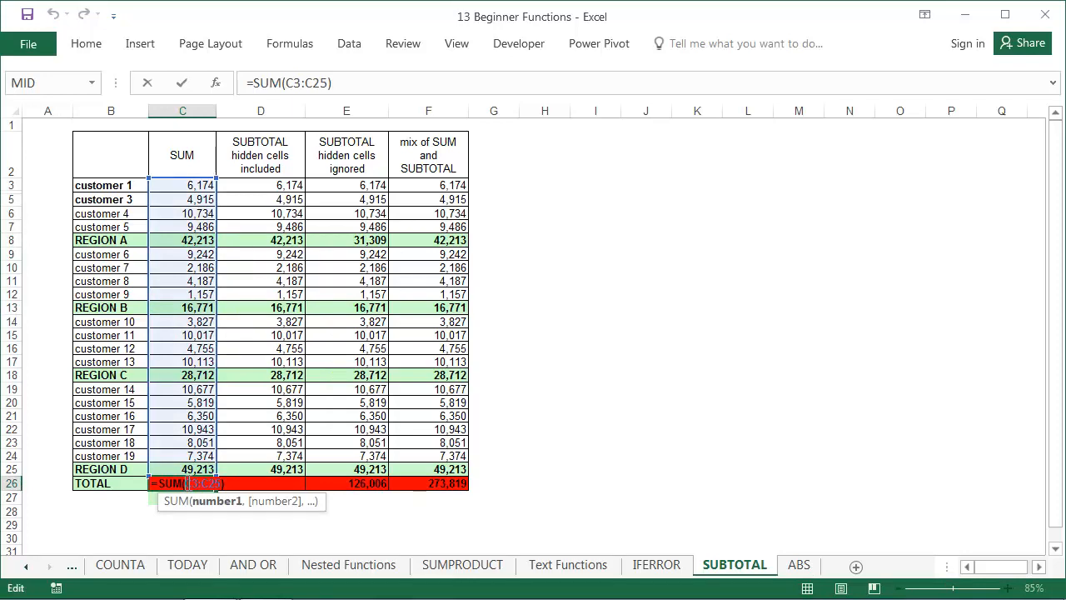
pyautogui.press('Escape')
# Review the customer and region rows covered by the C26 total, and compare its formula with the region-only sum in C27
pyautogui.moveTo(182, 185); pyautogui.dragTo(205, 455)
pyautogui.click(202, 376)
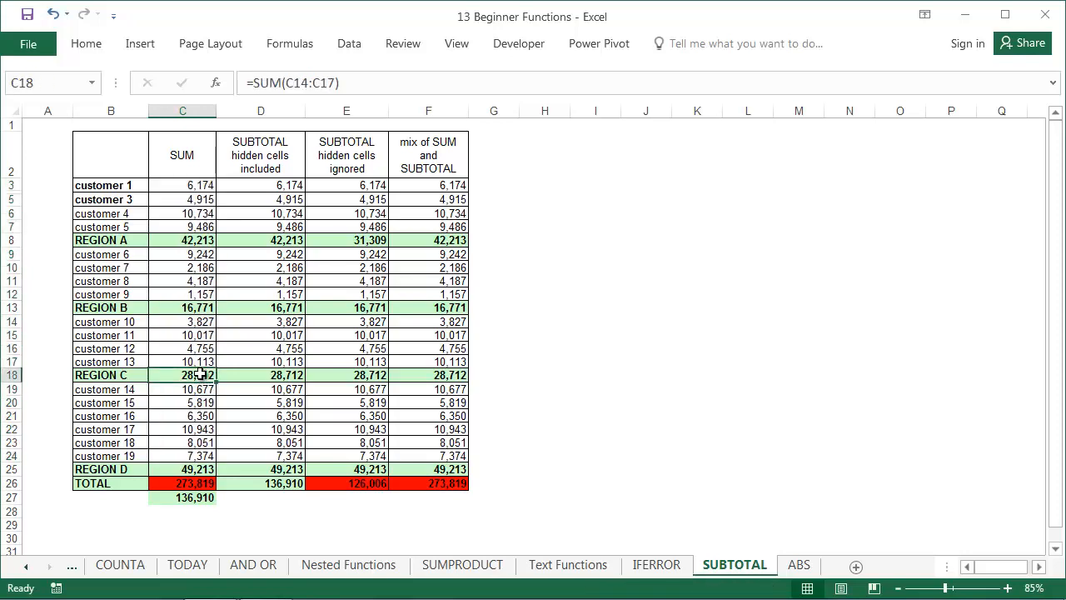
pyautogui.click(185, 308)
pyautogui.click(191, 483)
pyautogui.doubleClick(188, 486)
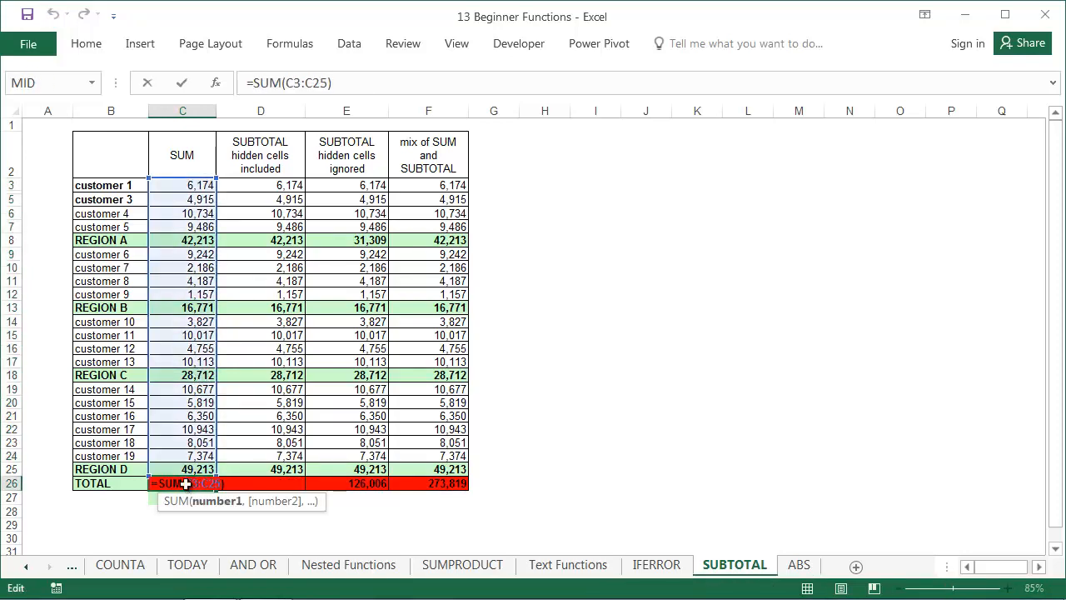
pyautogui.press('Escape')
pyautogui.doubleClick(193, 498)
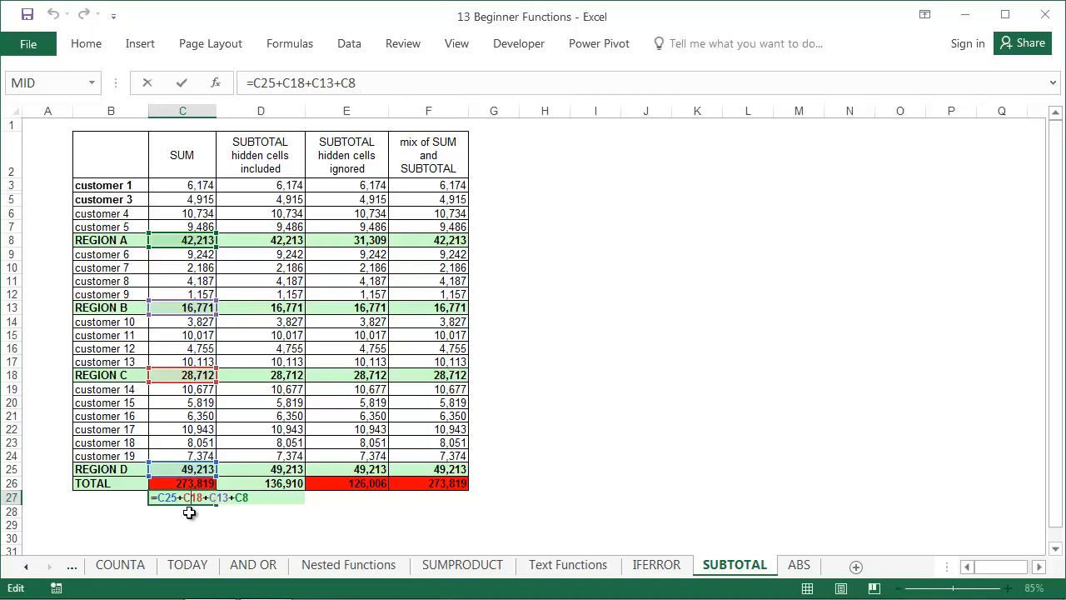
pyautogui.press('Escape')
# Examine the SUBTOTAL formulas for Region A in D8 and Region B in D13
pyautogui.click(285, 242)
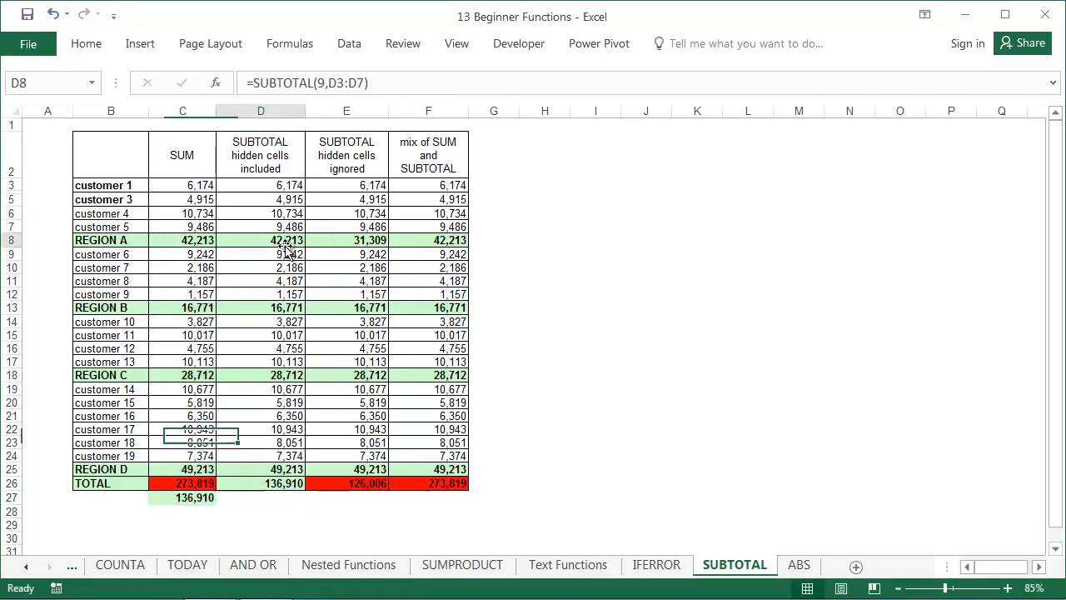
pyautogui.doubleClick(281, 308)
pyautogui.press('Escape')
pyautogui.doubleClick(281, 240)
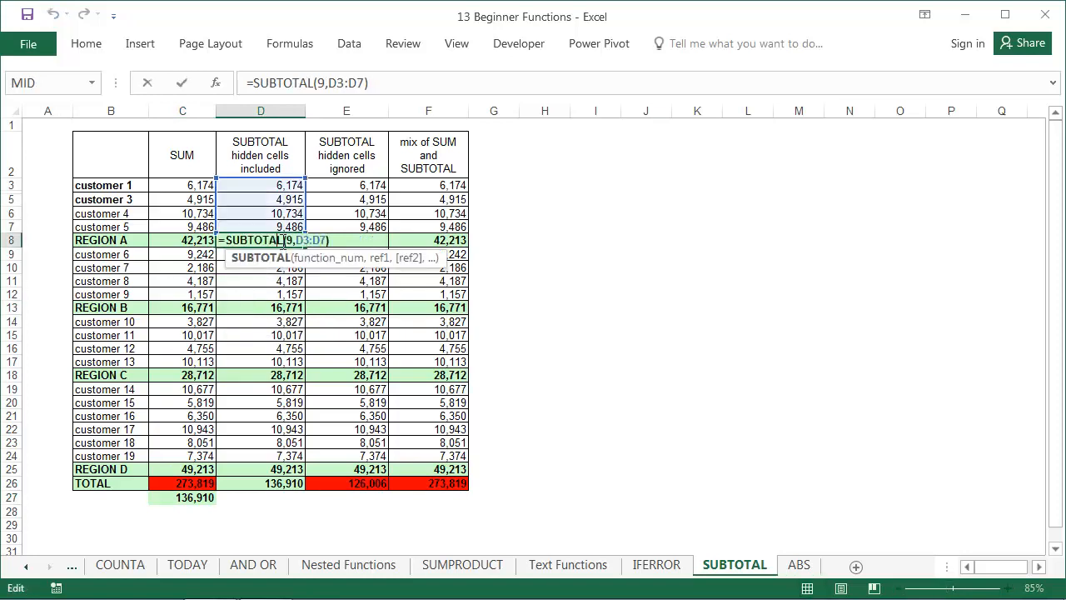
pyautogui.press('Escape')
pyautogui.doubleClick(280, 309)
pyautogui.press('Escape')
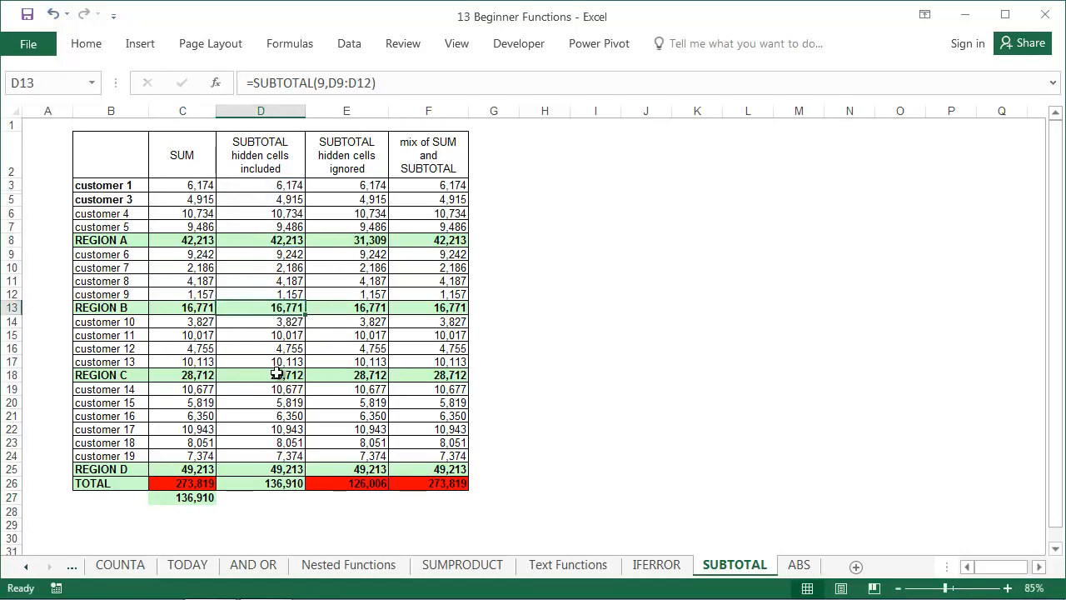
# Examine the SUBTOTAL formulas for Region C in D18, Region D in D25 and the total in D26
pyautogui.doubleClick(282, 375)
pyautogui.press('Escape')
pyautogui.doubleClick(278, 469)
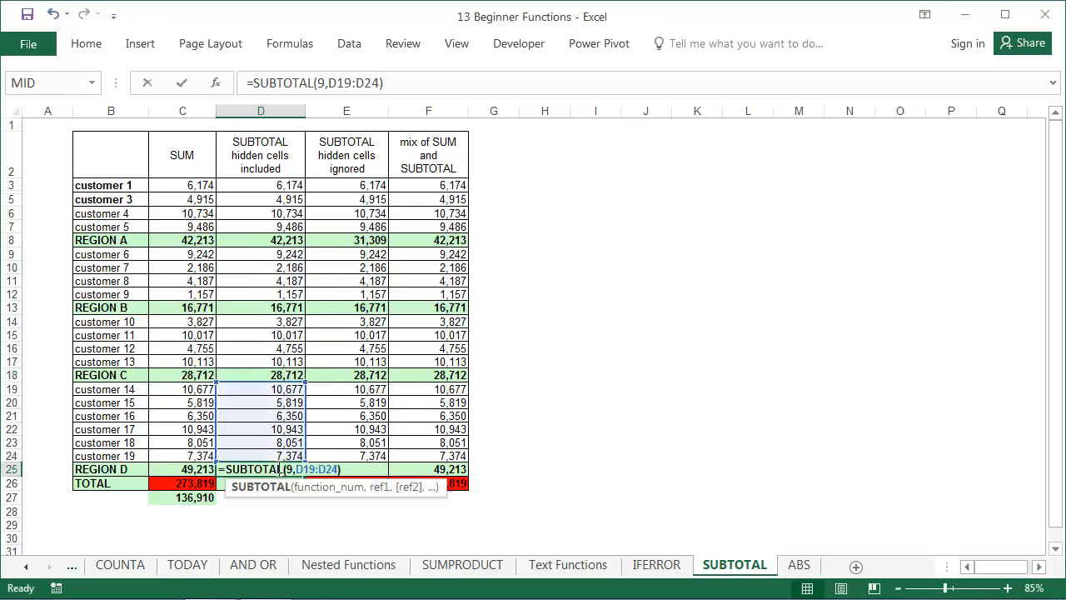
pyautogui.press('Escape')
pyautogui.doubleClick(280, 484)
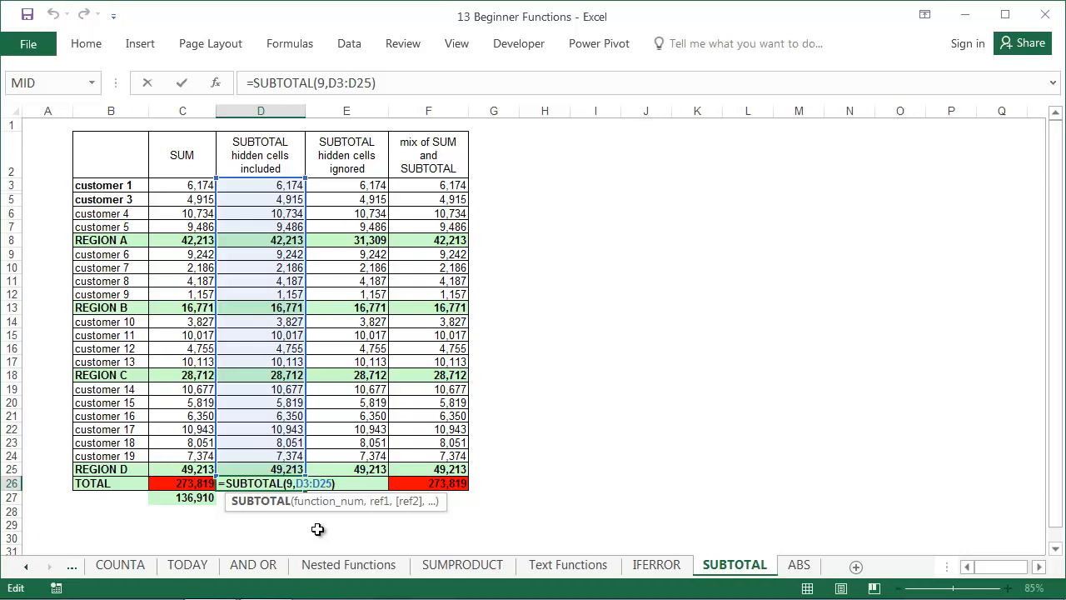
pyautogui.press('Escape')
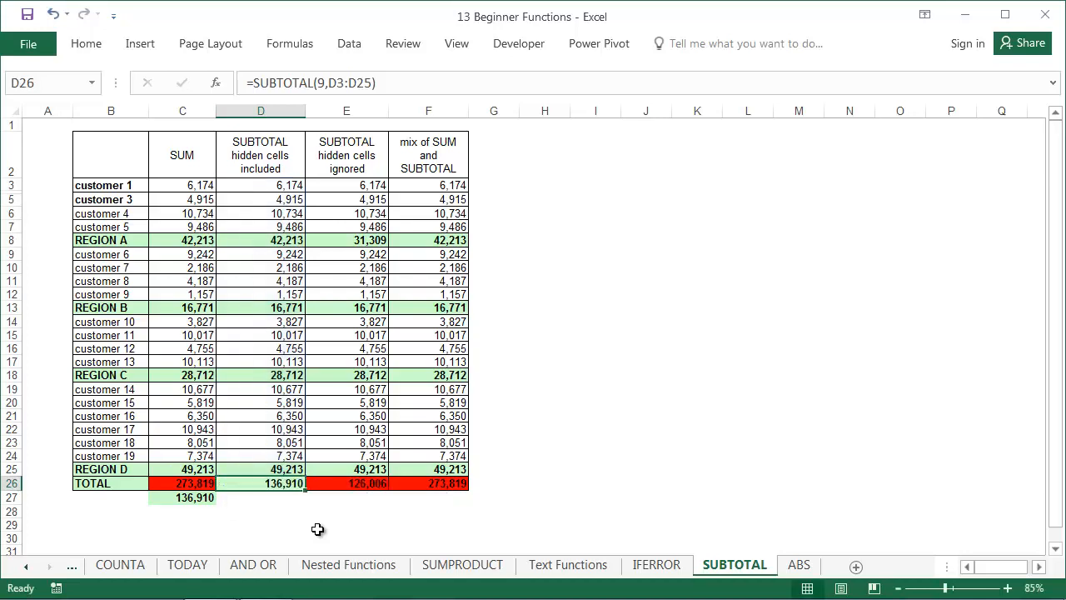
# Examine the SUBTOTAL formulas that ignore hidden cells, for Region A in E8 and the total in E26
pyautogui.click(364, 240)
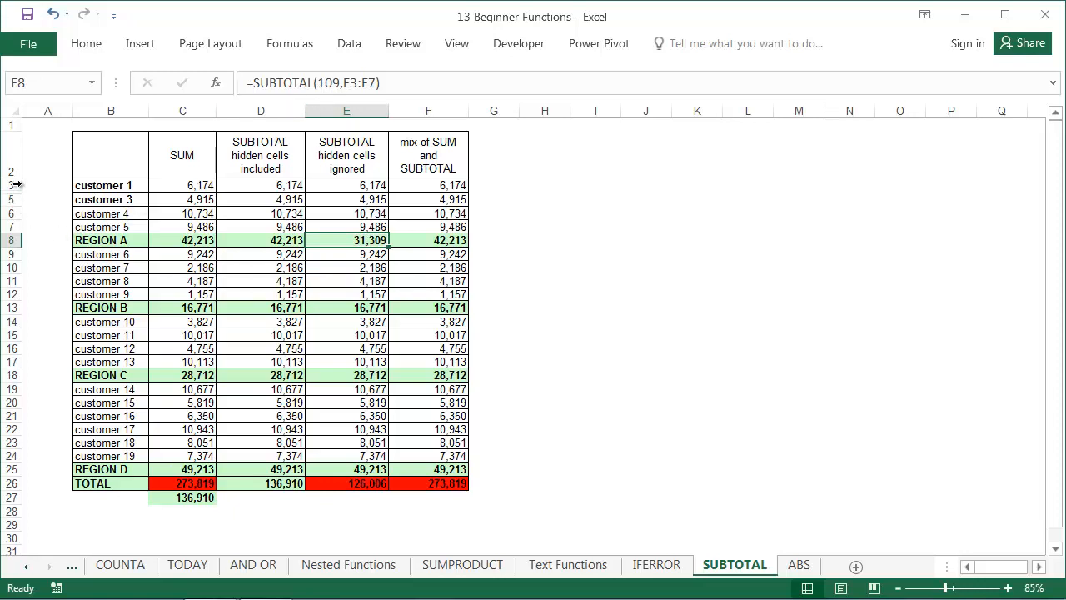
pyautogui.doubleClick(371, 483)
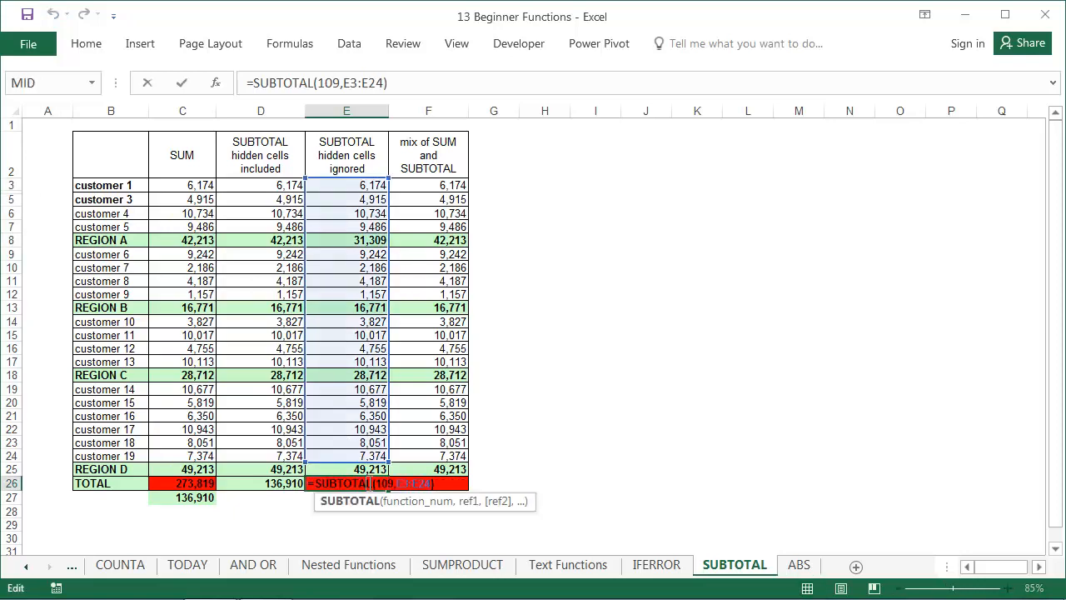
pyautogui.press('Escape')
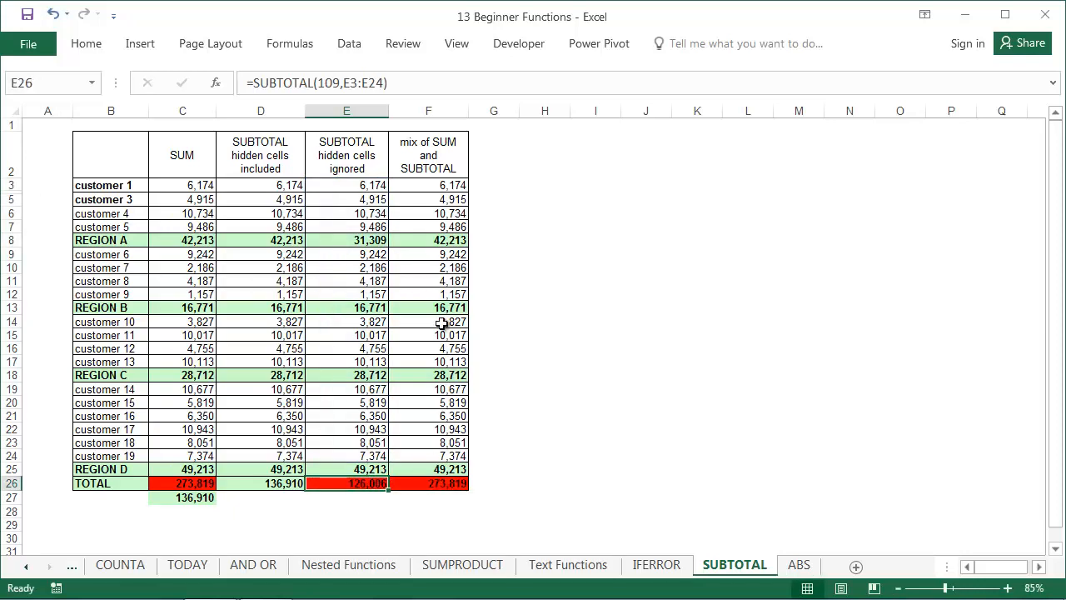
# Compare the SUM formula for Region A in F8 with the SUBTOTAL formula for the total in F26
pyautogui.doubleClick(440, 240)
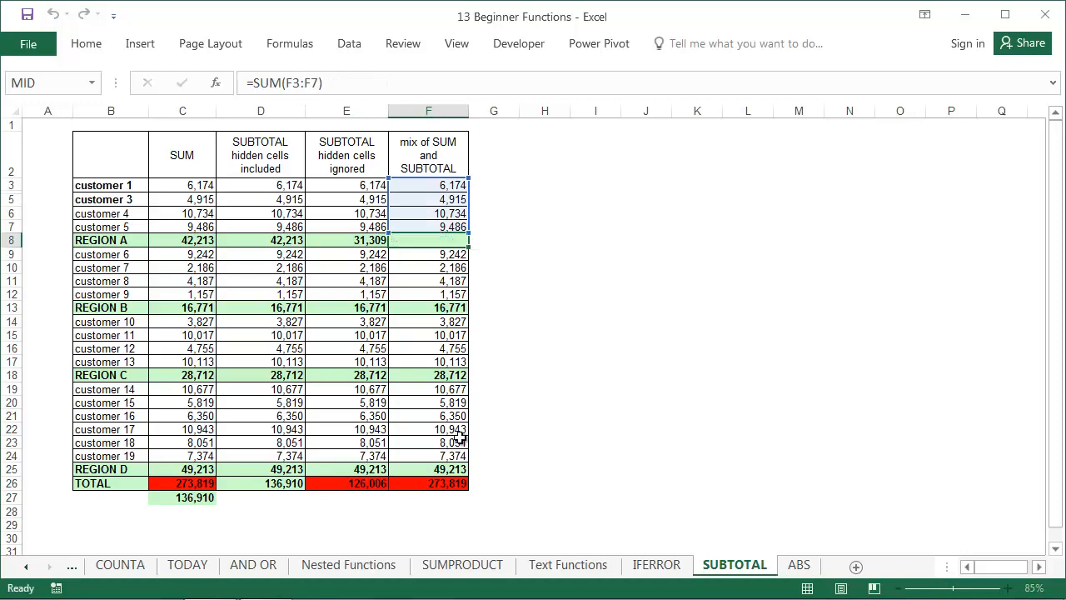
pyautogui.press('Escape')
pyautogui.doubleClick(450, 484)
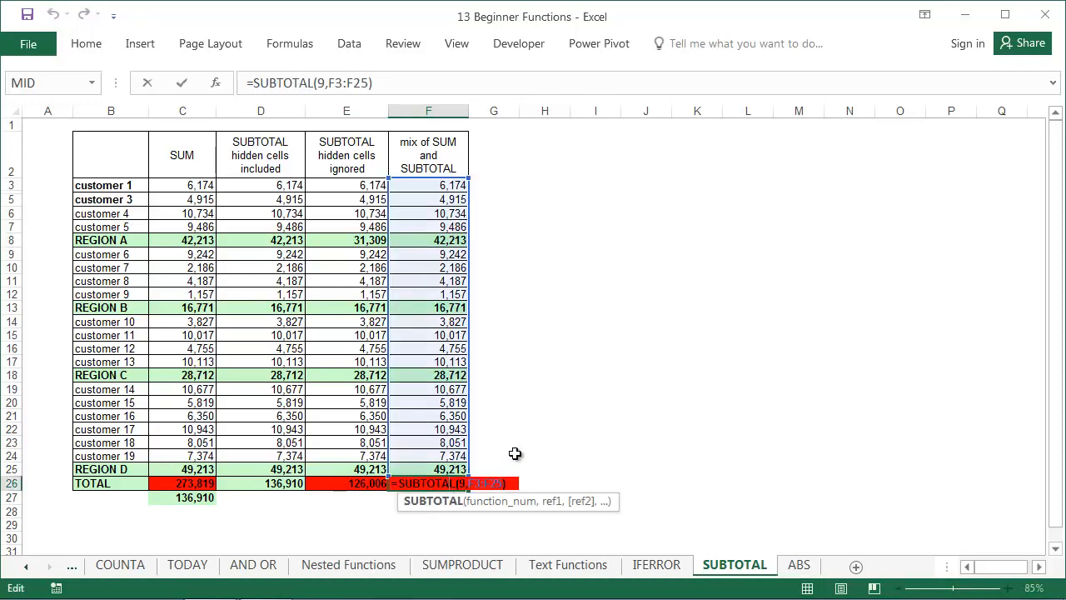
pyautogui.press('Escape')
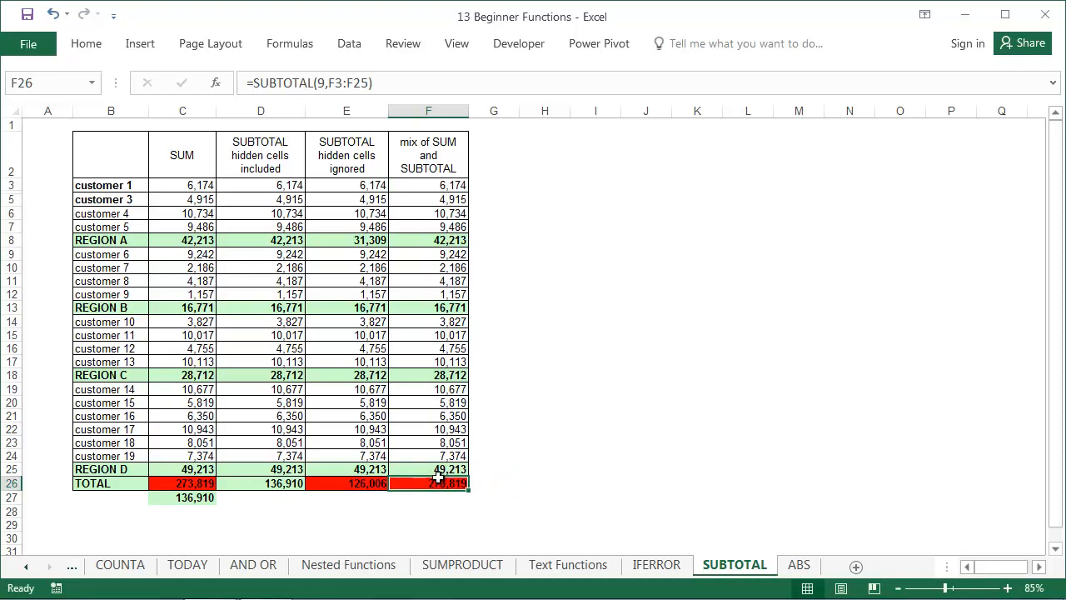
# Look up the SUBTOTAL function help from F26's function arguments and review the Function_num table down to the SUM row
pyautogui.click(216, 82)
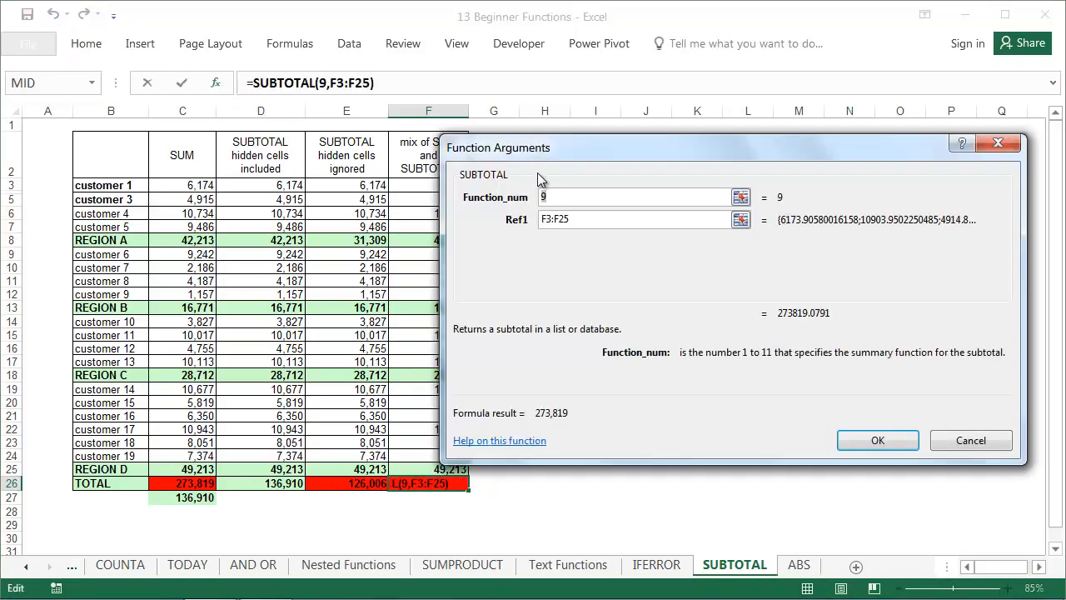
pyautogui.moveTo(535, 154); pyautogui.dragTo(551, 170)
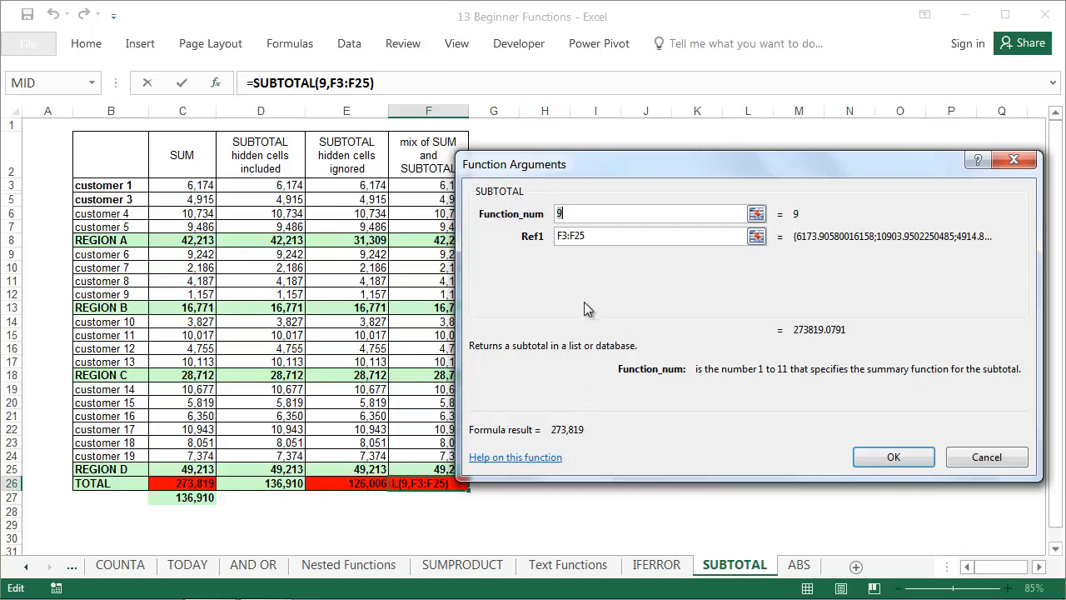
pyautogui.click(534, 458)
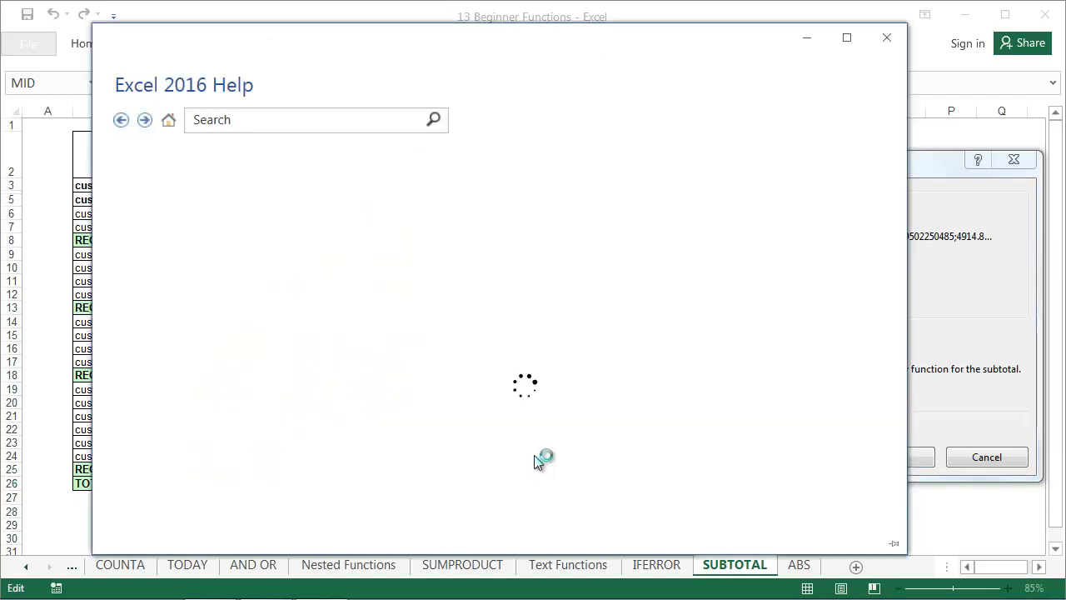
pyautogui.moveTo(898, 205); pyautogui.dragTo(892, 298)
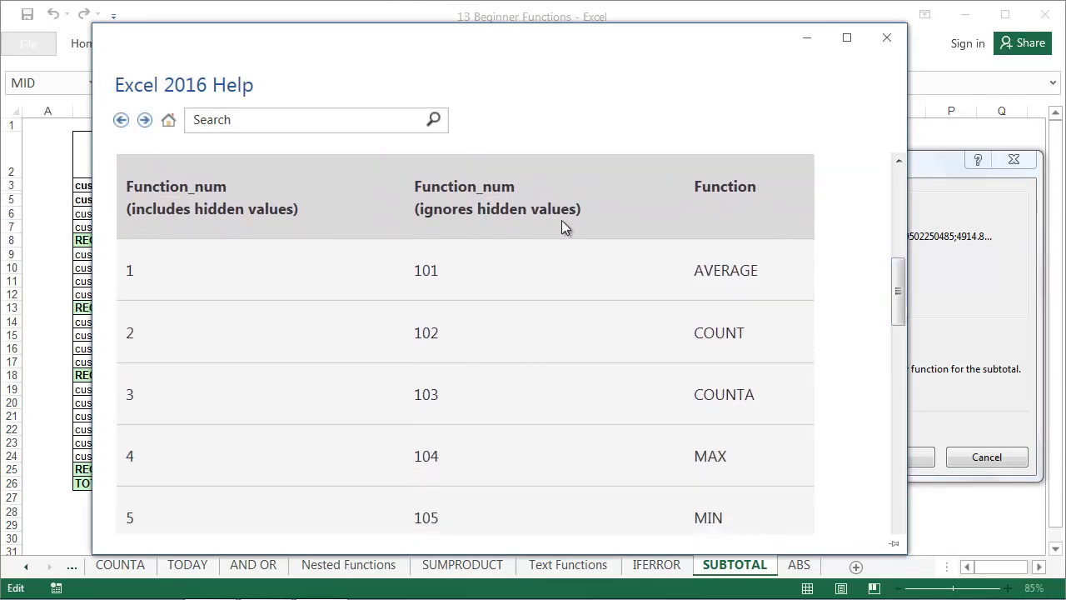
pyautogui.moveTo(903, 288); pyautogui.dragTo(897, 334)
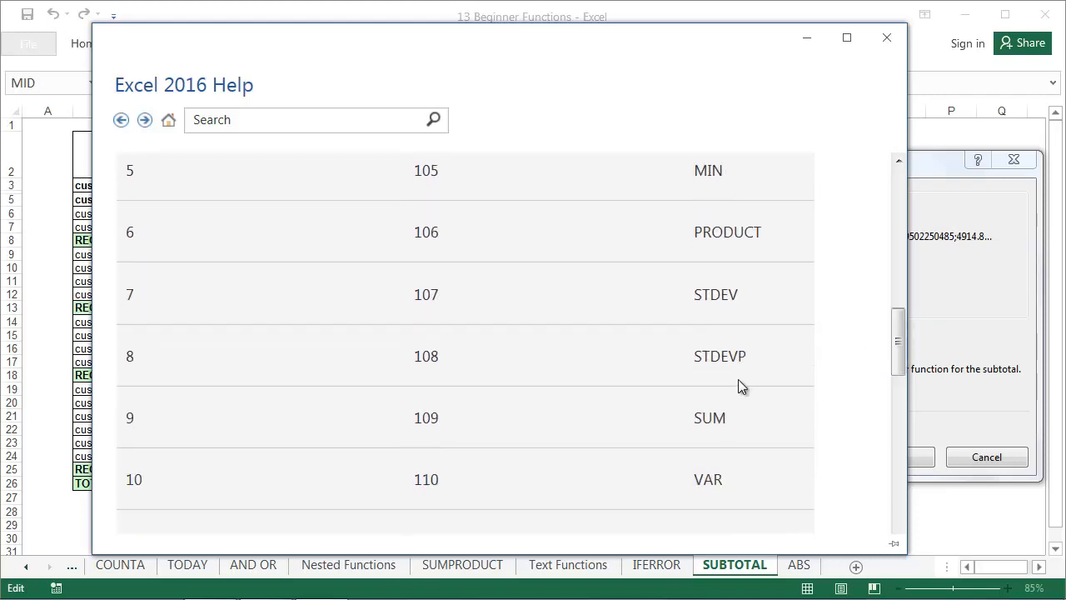
pyautogui.moveTo(729, 417); pyautogui.dragTo(124, 419)
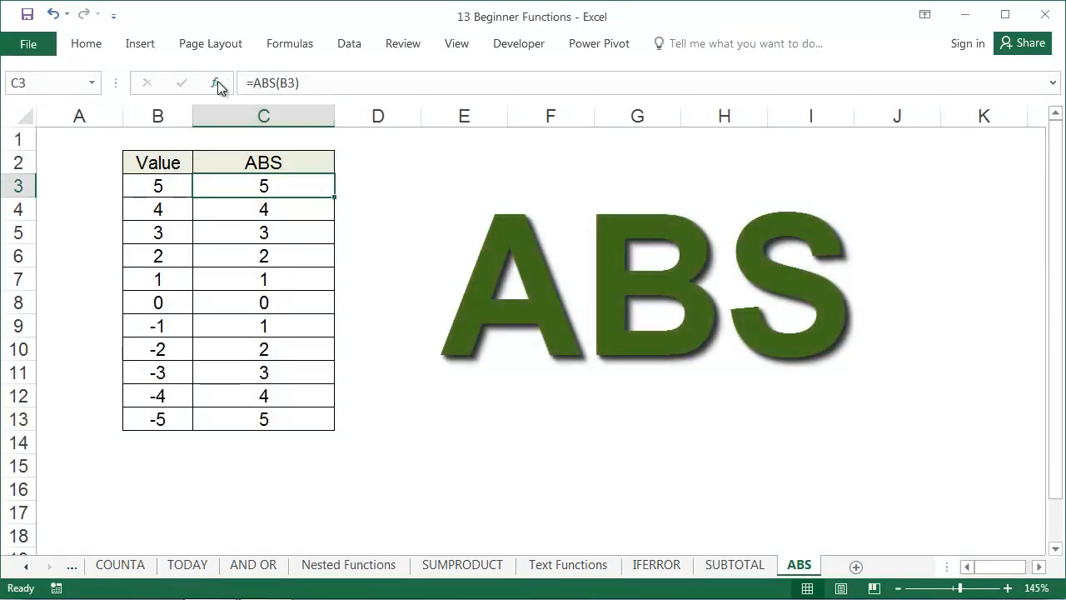
# On the ABS sheet, examine the function arguments in C3 and compare each value with its ABS result in rows 3 and 13
pyautogui.click(216, 83)
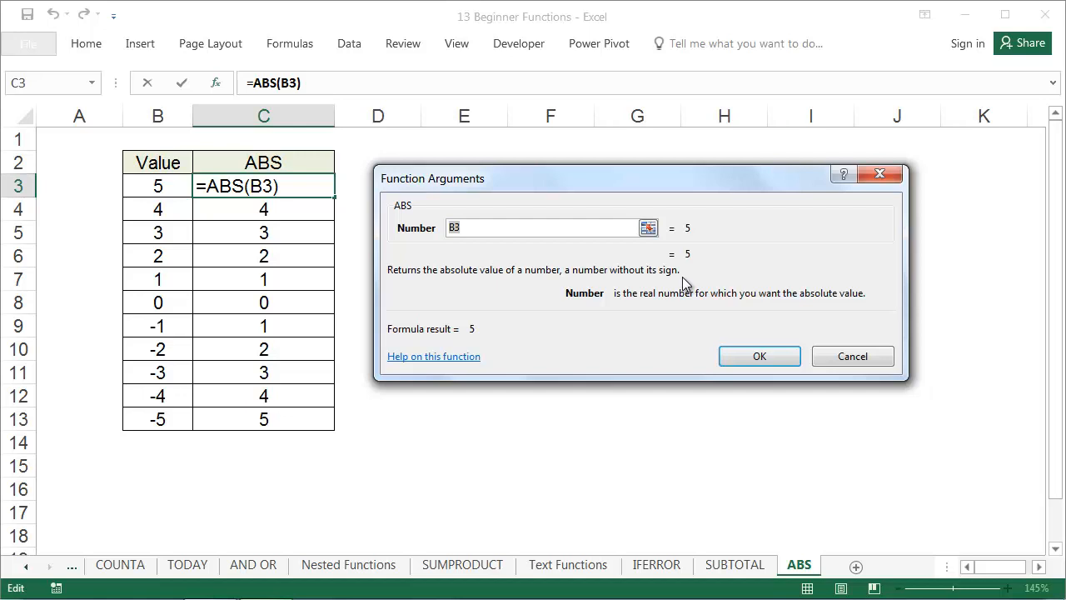
pyautogui.press('Return')
pyautogui.moveTo(158, 185); pyautogui.dragTo(219, 185)
pyautogui.moveTo(161, 419); pyautogui.dragTo(241, 421)
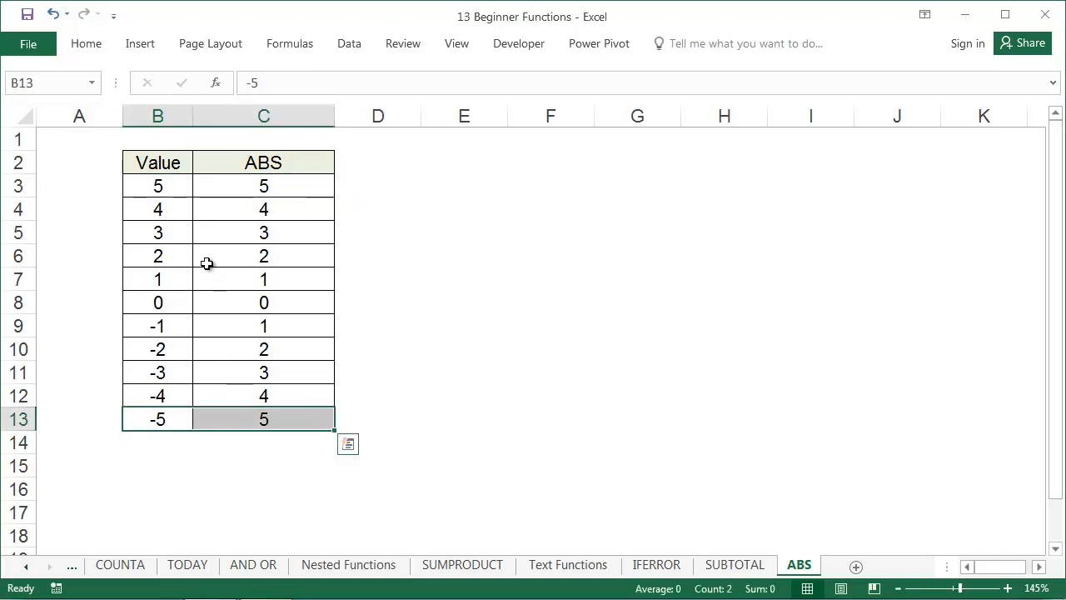
pyautogui.moveTo(169, 191); pyautogui.dragTo(206, 188)
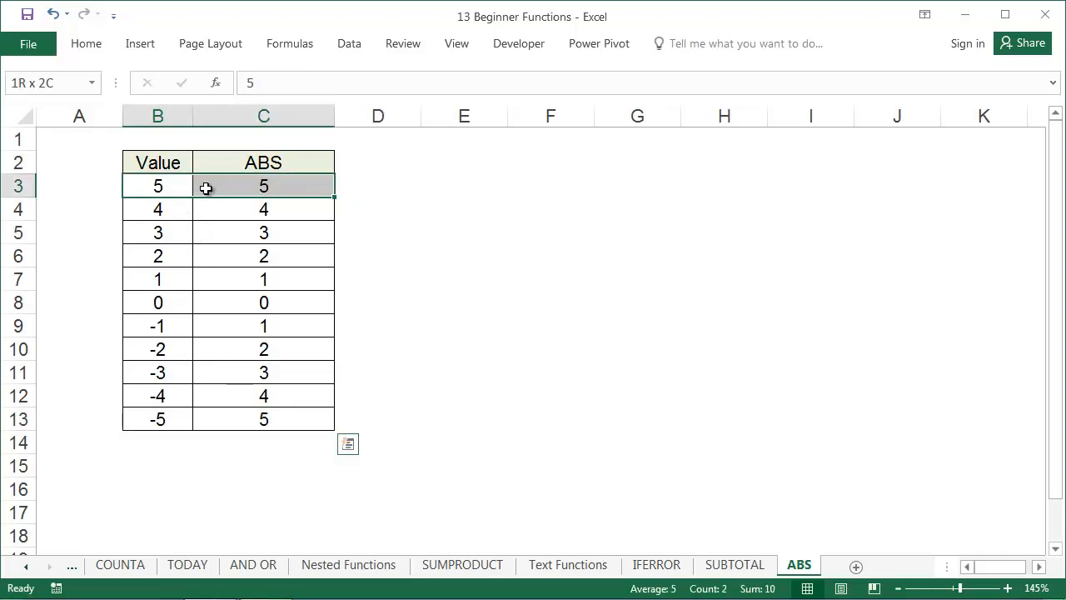
pyautogui.moveTo(206, 188); pyautogui.dragTo(207, 190)
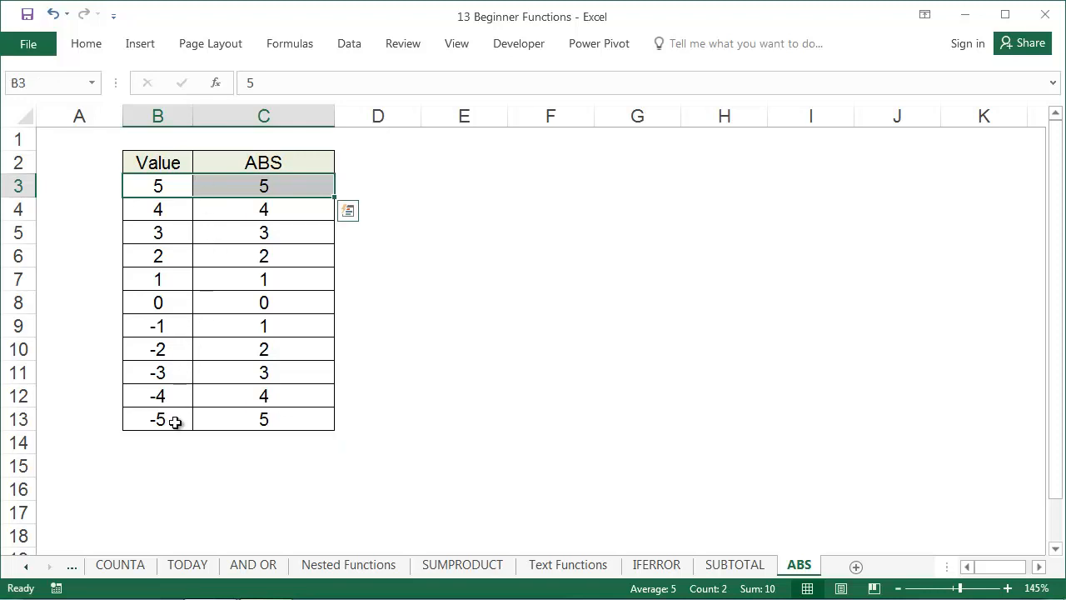
pyautogui.moveTo(179, 421); pyautogui.dragTo(209, 419)
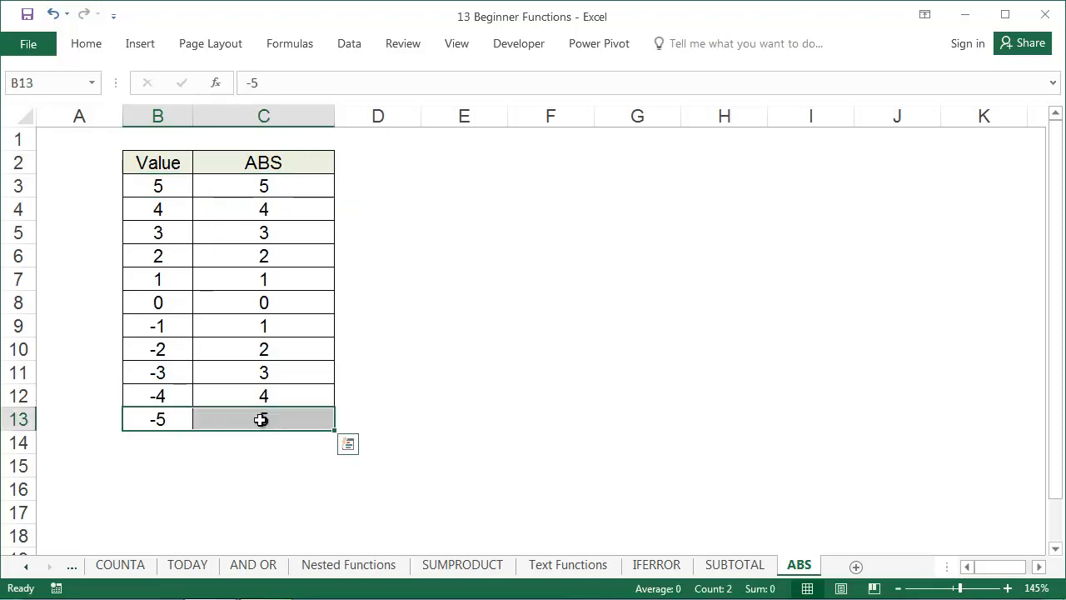
# Examine the ABS function arguments for the negative value in C13
pyautogui.click(263, 420)
pyautogui.click(216, 82)
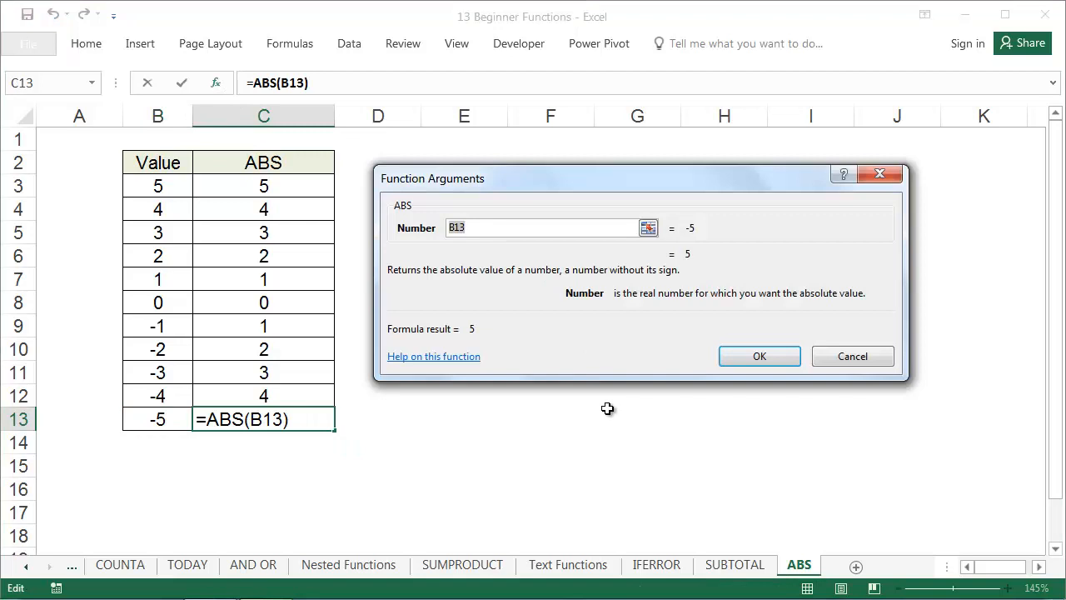
pyautogui.press('Return')
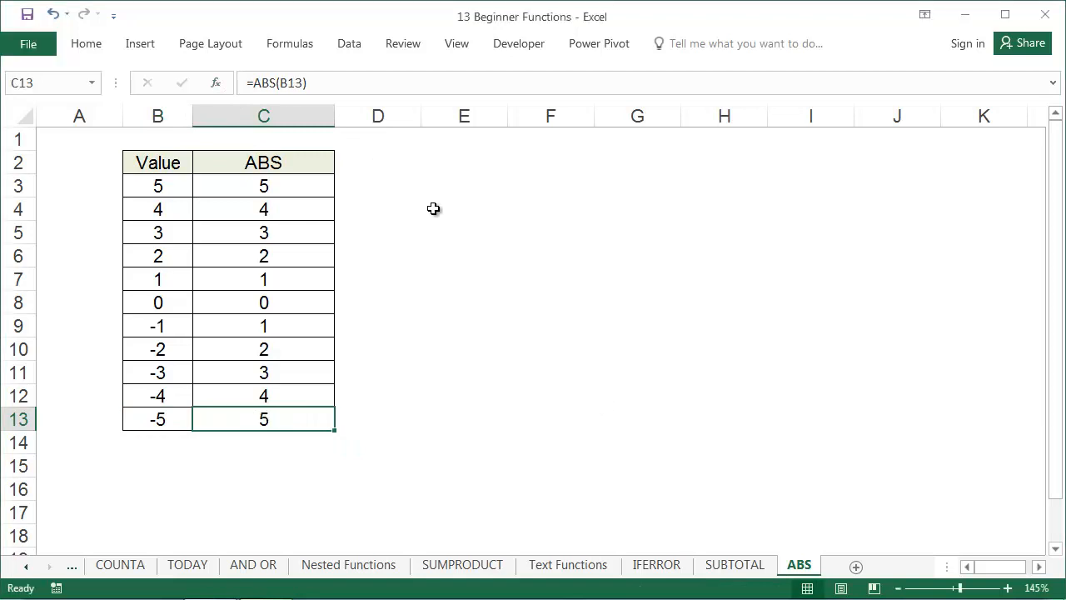
# Enter =((B3)^2)^(1/2) in D3 and fill the formula down to D13
pyautogui.click(385, 188)
pyautogui.write('=')
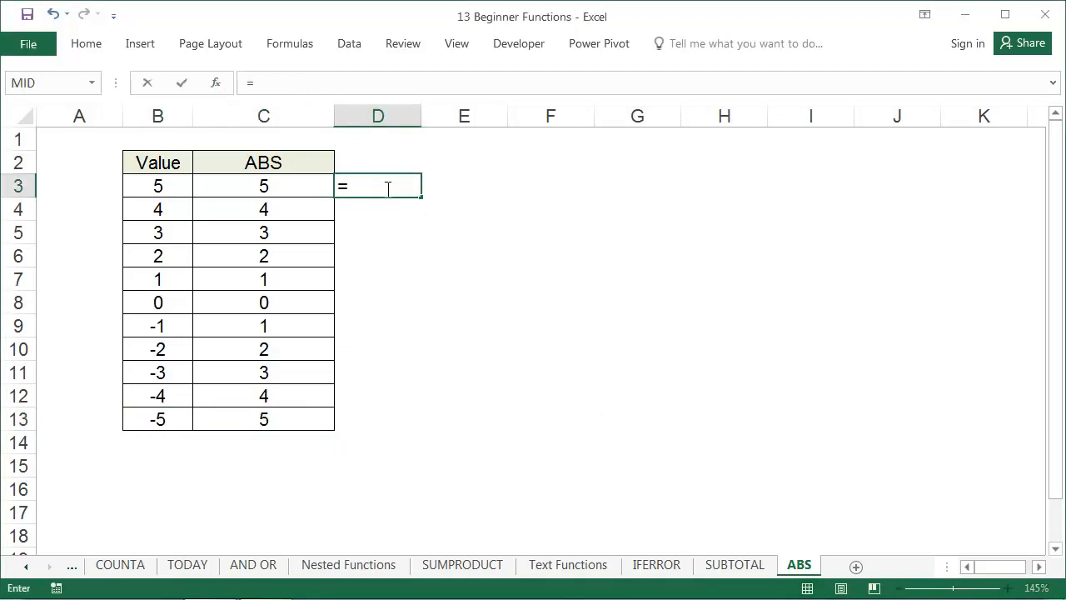
pyautogui.write('((')
pyautogui.press('Left')
pyautogui.press('Left')
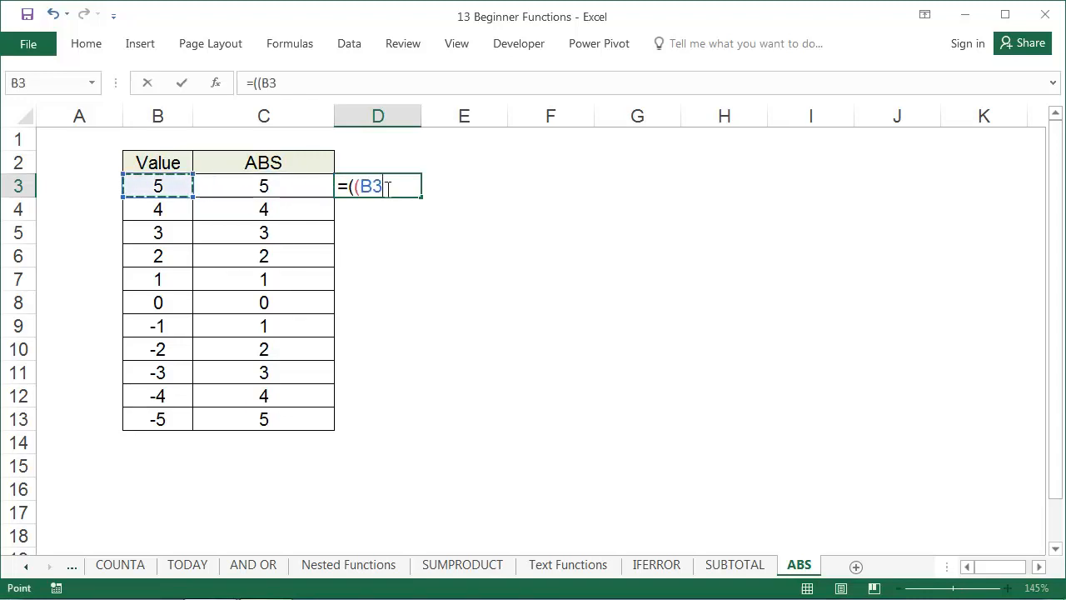
pyautogui.write(')^2)^')
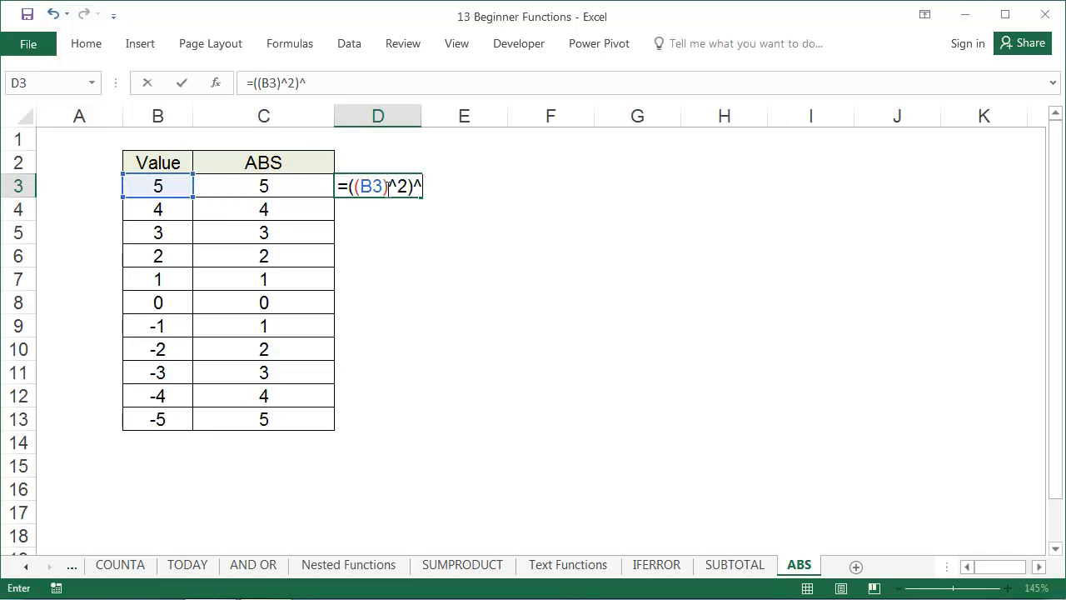
pyautogui.write('(1/2')
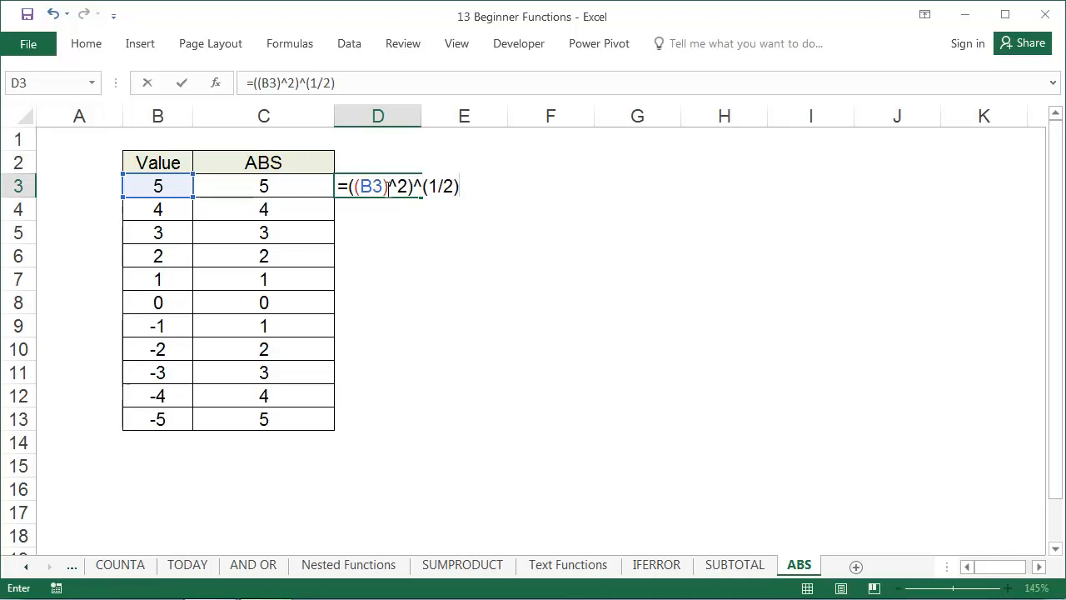
pyautogui.press('F2')
pyautogui.press('Return')
pyautogui.click(407, 186)
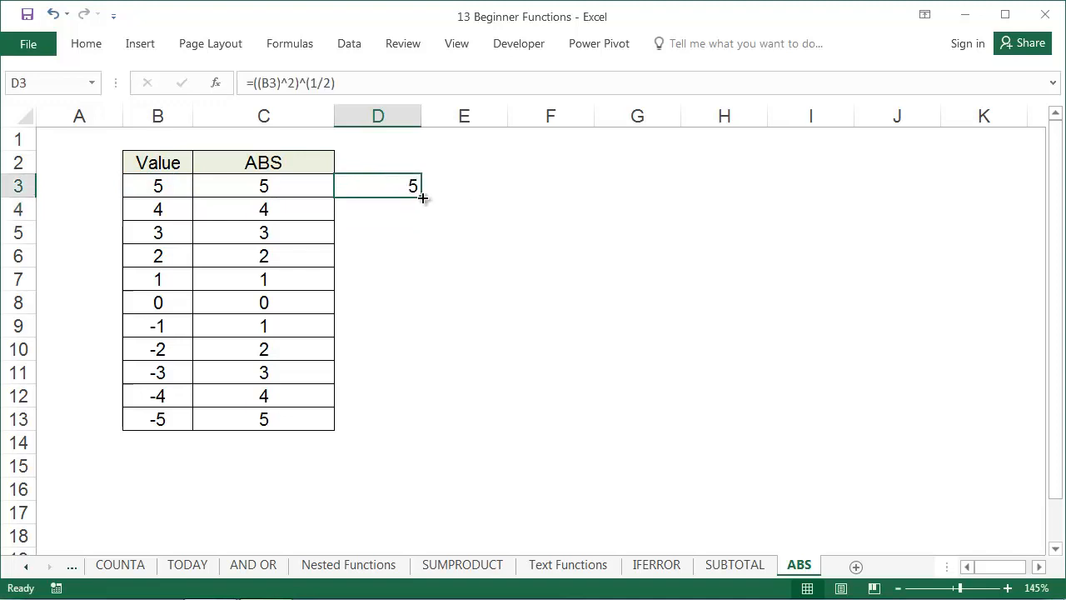
pyautogui.doubleClick(422, 198)
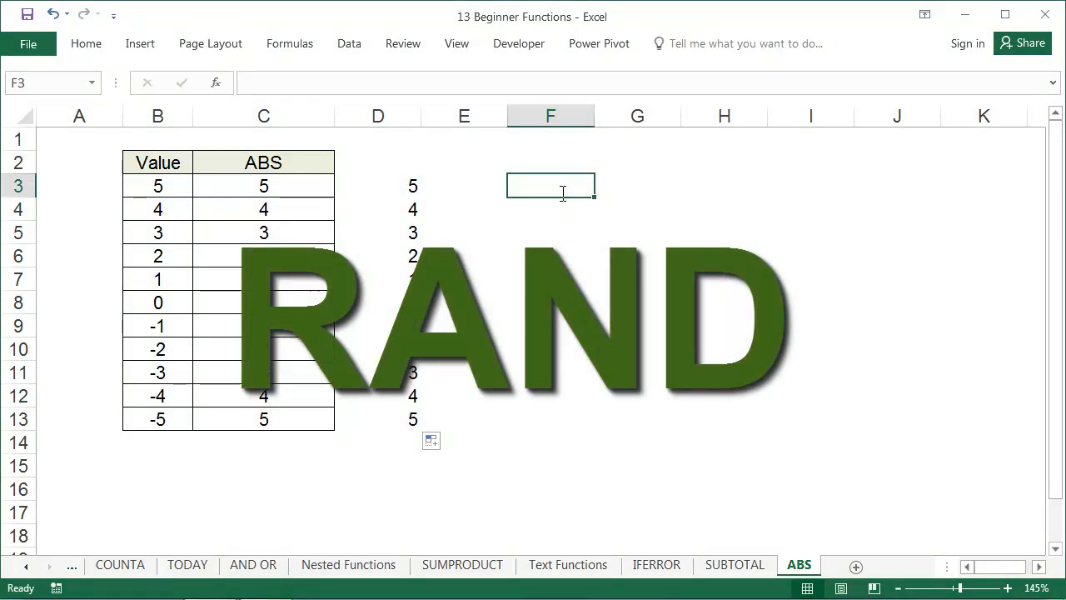
# Enter =RAND() in F3 and fill the formula down to F13
pyautogui.write('=rand')
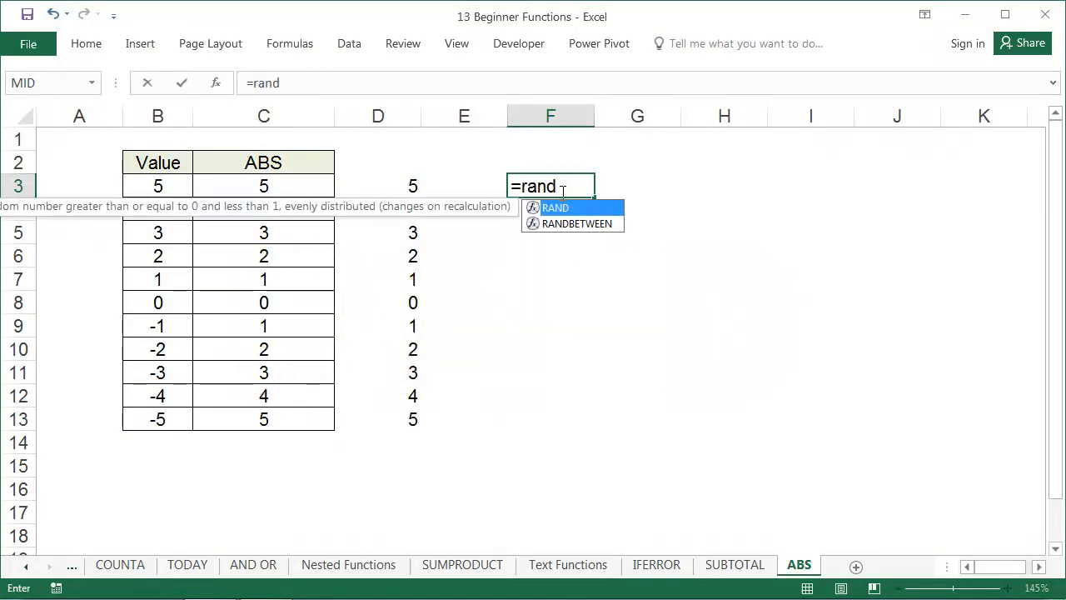
pyautogui.write('()')
pyautogui.press('Return')
pyautogui.click(563, 187)
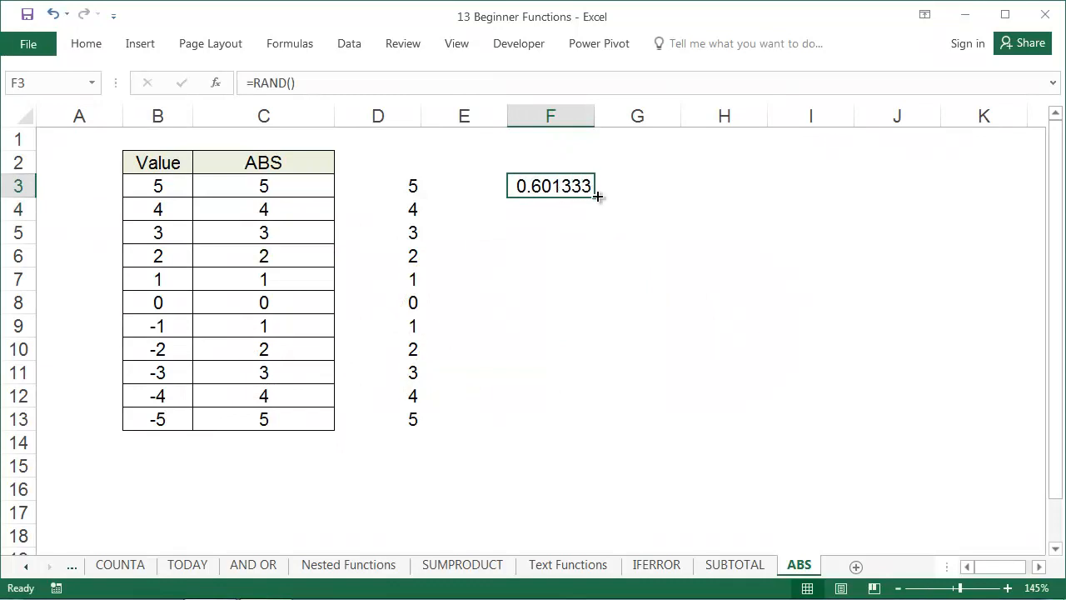
pyautogui.moveTo(595, 197); pyautogui.dragTo(584, 425)
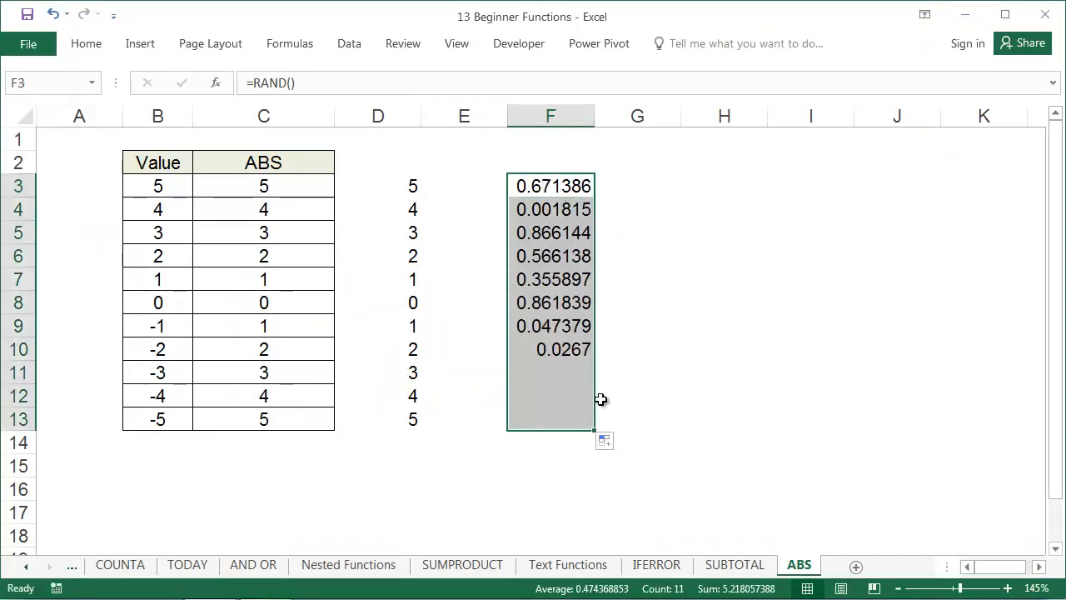
pyautogui.click(553, 185)
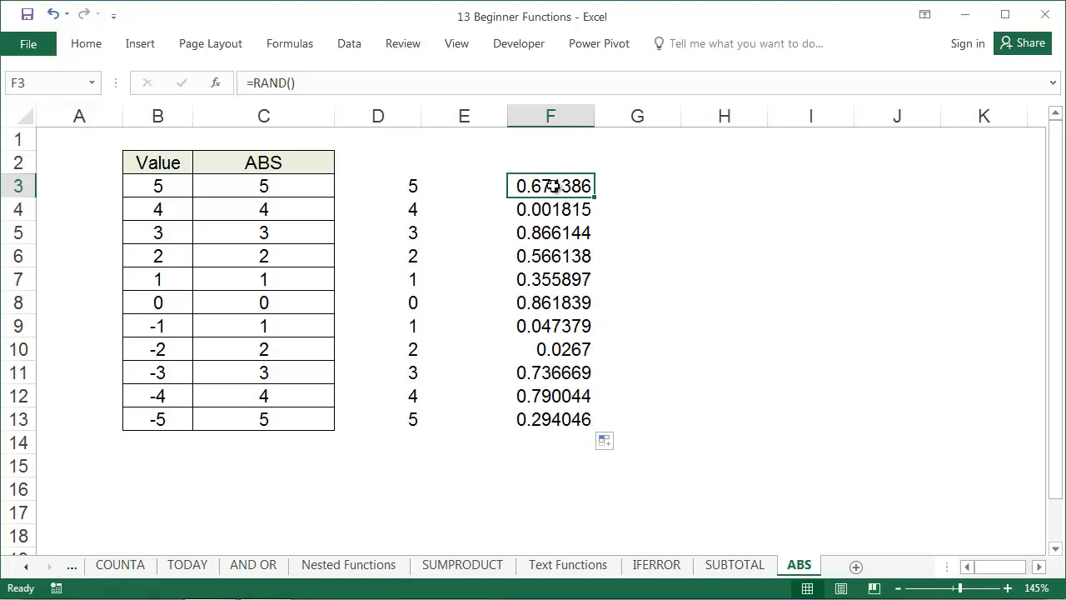
# Change the formula in F3 to =RAND()*1000 and fill it down to F13
pyautogui.click(314, 85)
pyautogui.write('*100')
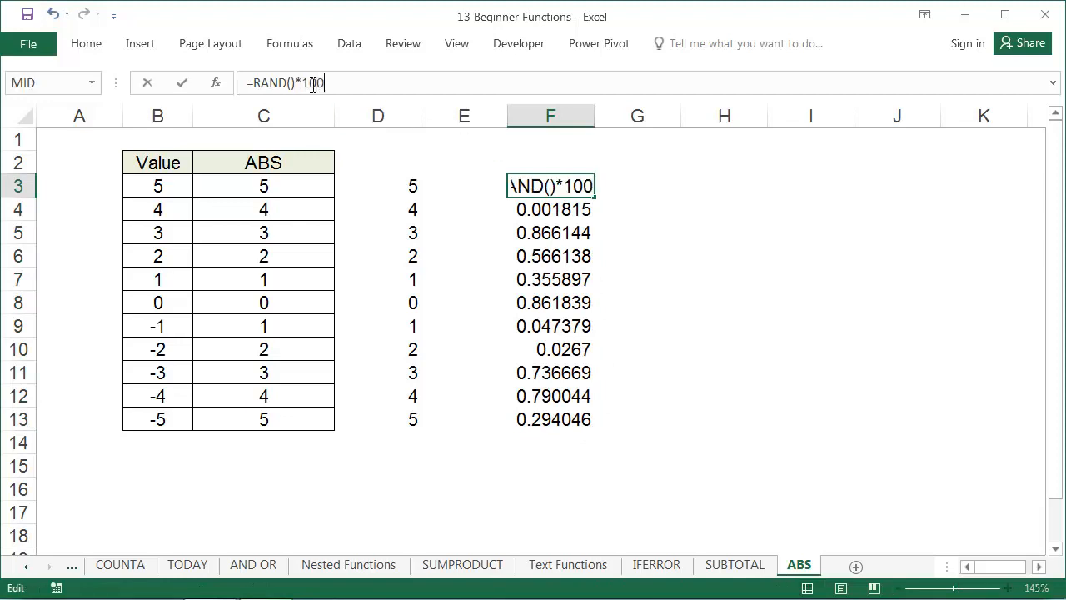
pyautogui.write('0')
pyautogui.press('Return')
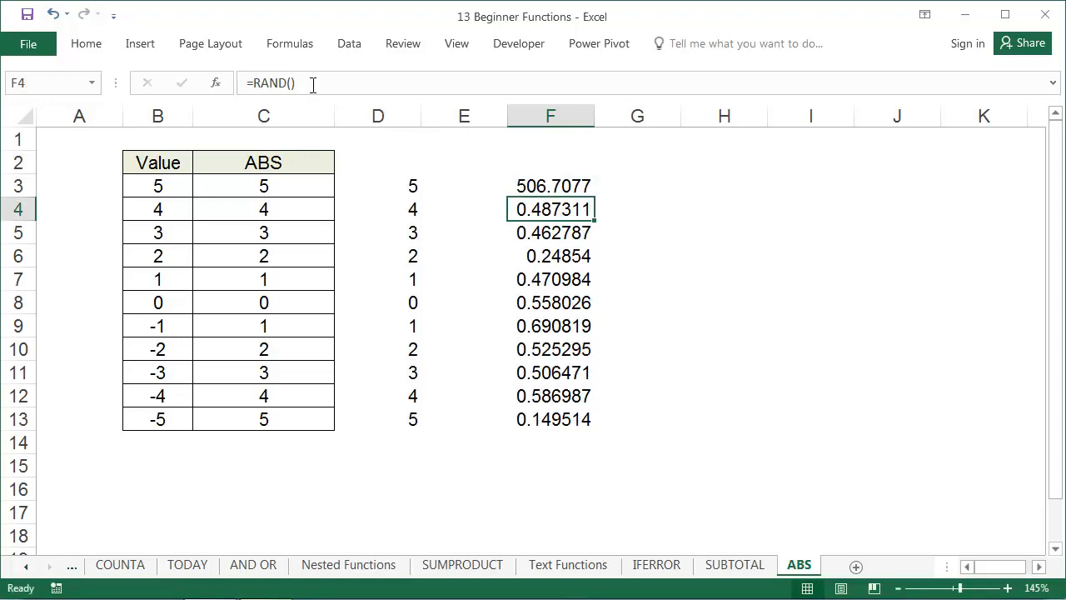
pyautogui.click(593, 183)
pyautogui.doubleClick(593, 198)
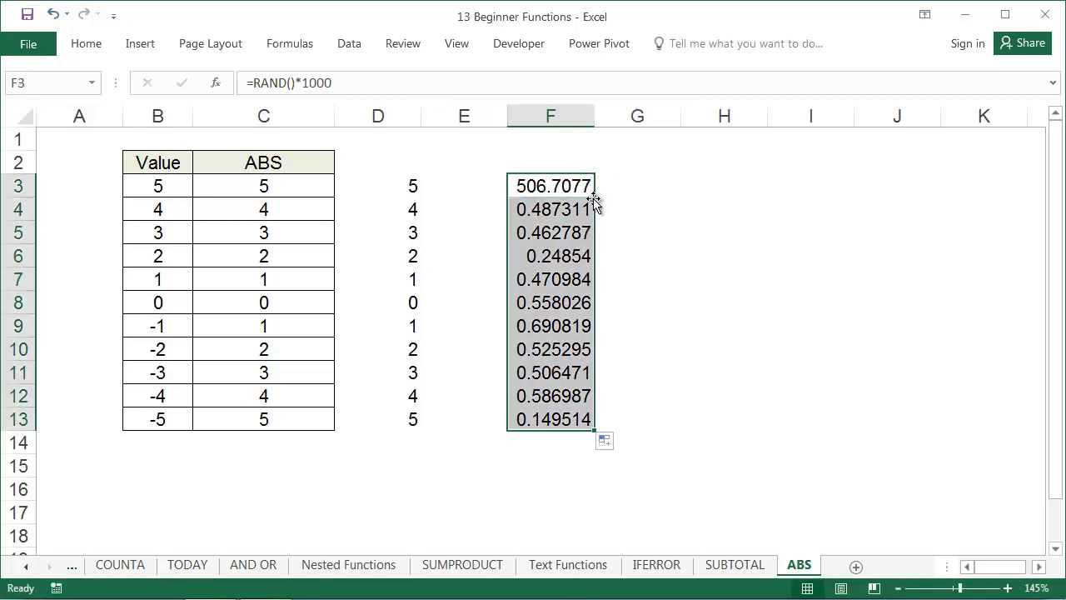
# Copy the random-number formula from F3 across to G3 and change the copy to =1/2+RAND()/10
pyautogui.click(587, 185)
pyautogui.moveTo(594, 196); pyautogui.dragTo(638, 189)
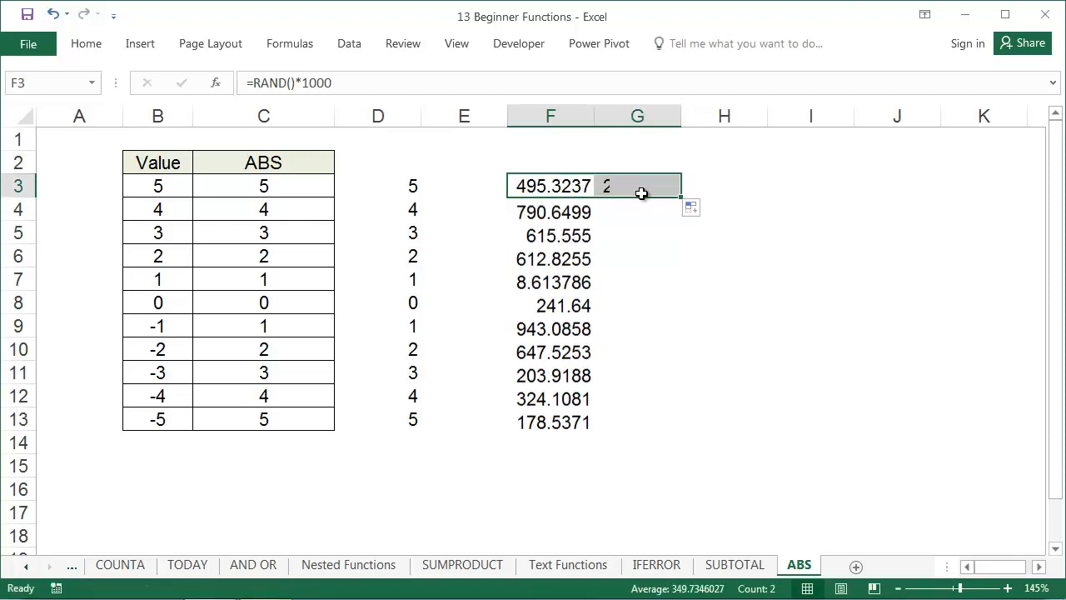
pyautogui.click(638, 186)
pyautogui.click(252, 83)
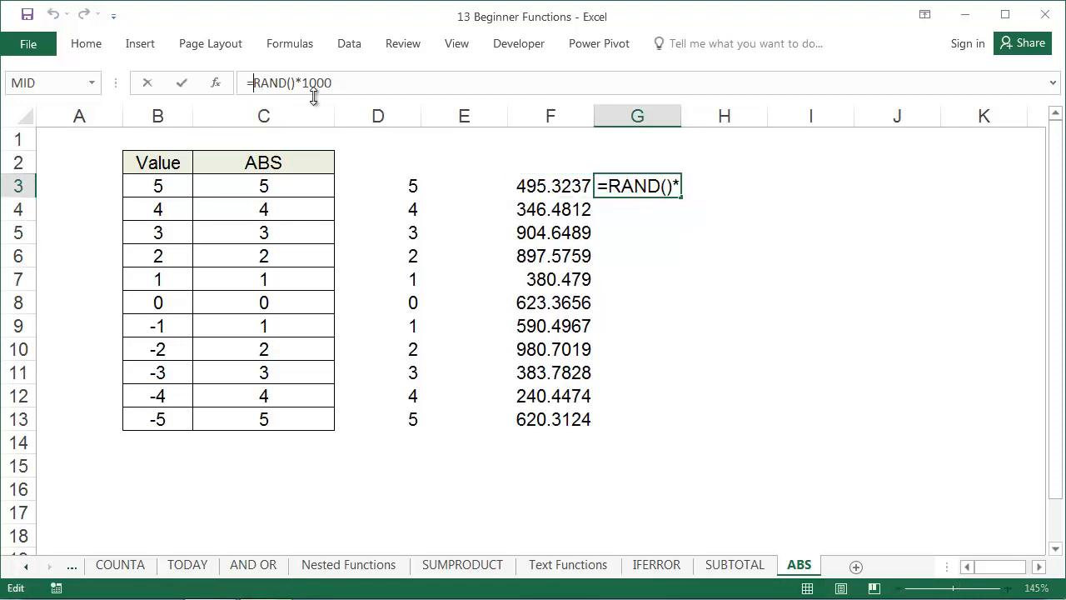
pyautogui.write('1/2')
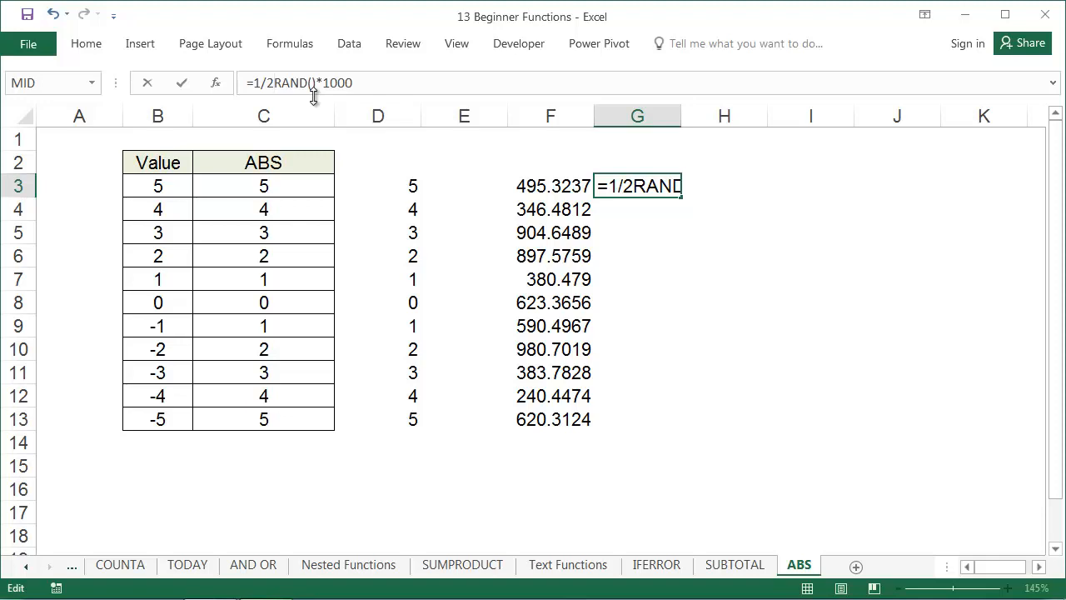
pyautogui.write('+')
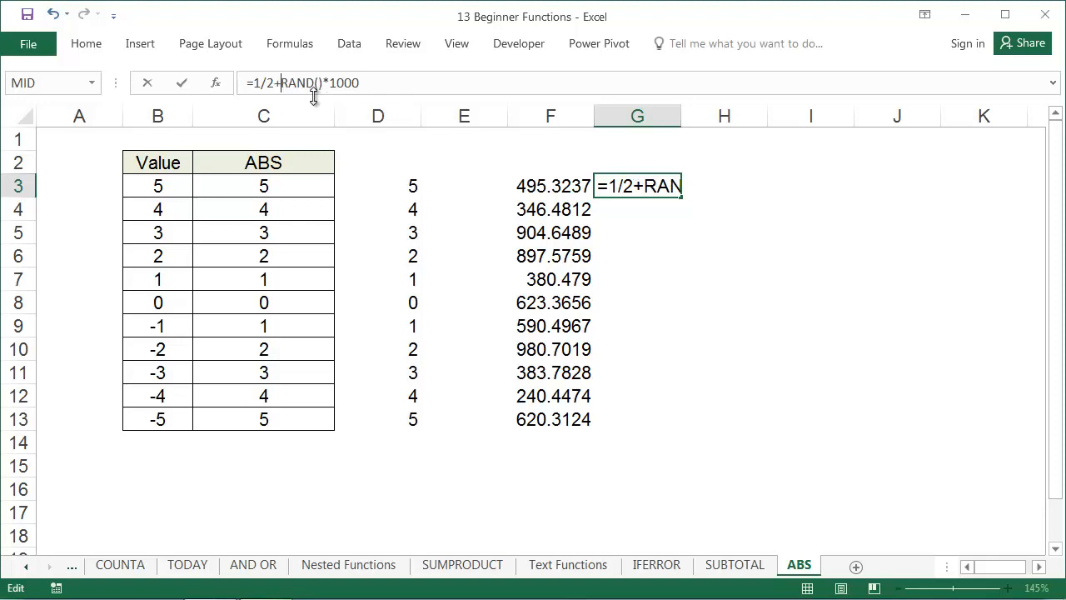
pyautogui.press('End')
pyautogui.press('BackSpace')
pyautogui.press('BackSpace')
pyautogui.press('BackSpace')
pyautogui.press('BackSpace')
pyautogui.press('BackSpace')
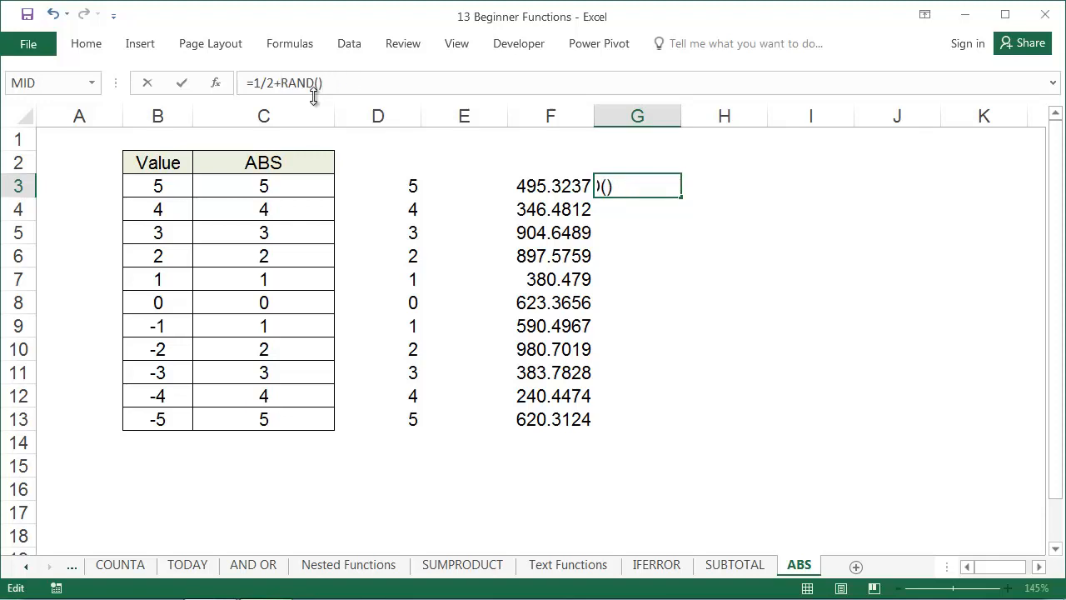
pyautogui.write('/10')
pyautogui.press('Return')
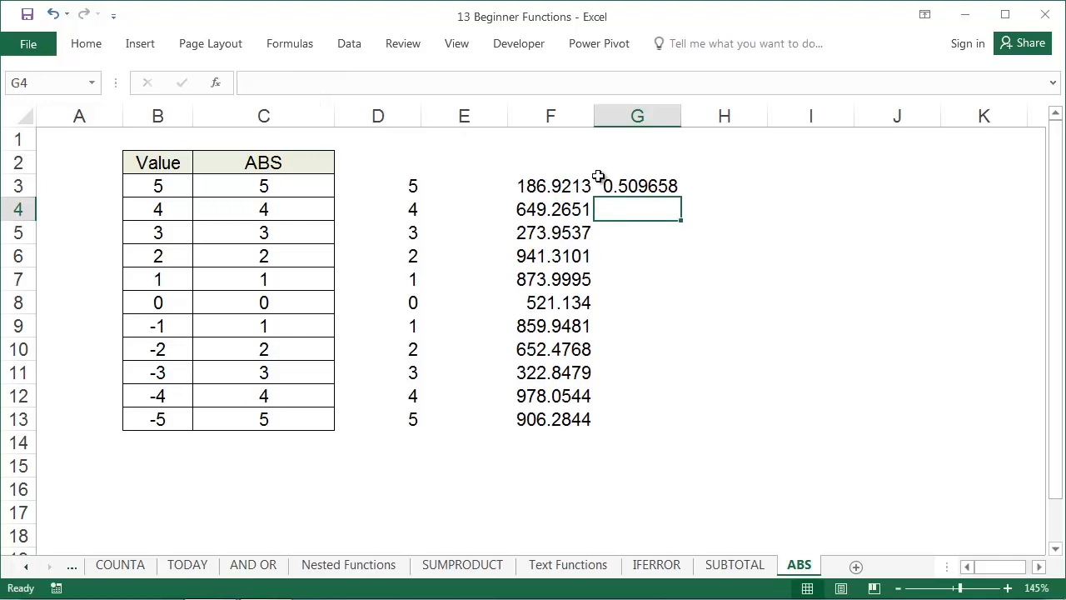
# Fill the G3 formula down to G13 and format G3:G13 as percentages
pyautogui.click(673, 185)
pyautogui.doubleClick(680, 198)
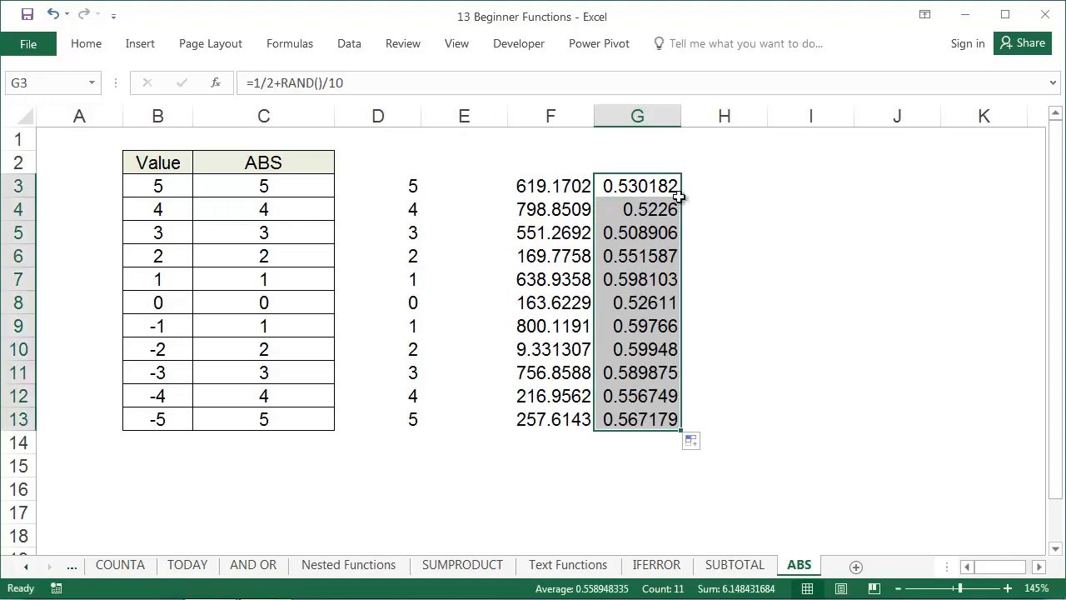
pyautogui.rightClick(676, 196)
pyautogui.click(861, 145)
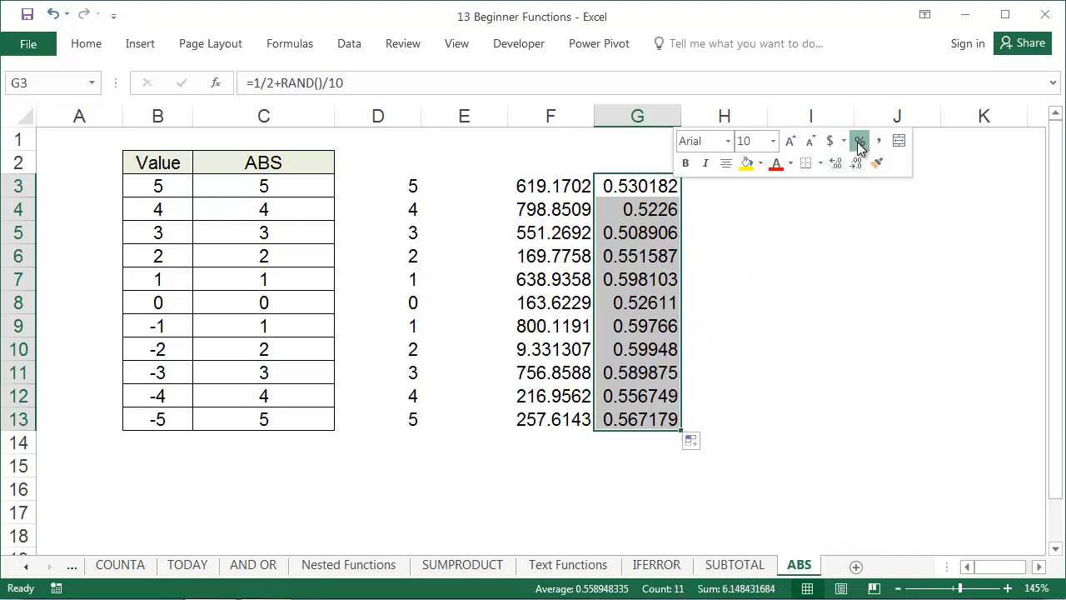
pyautogui.click(743, 226)
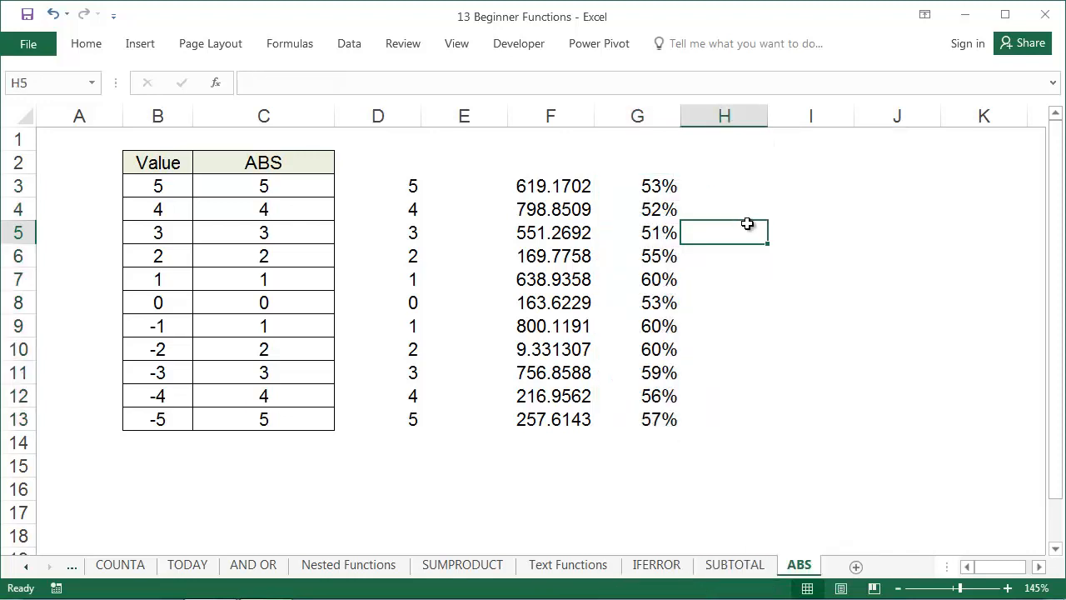